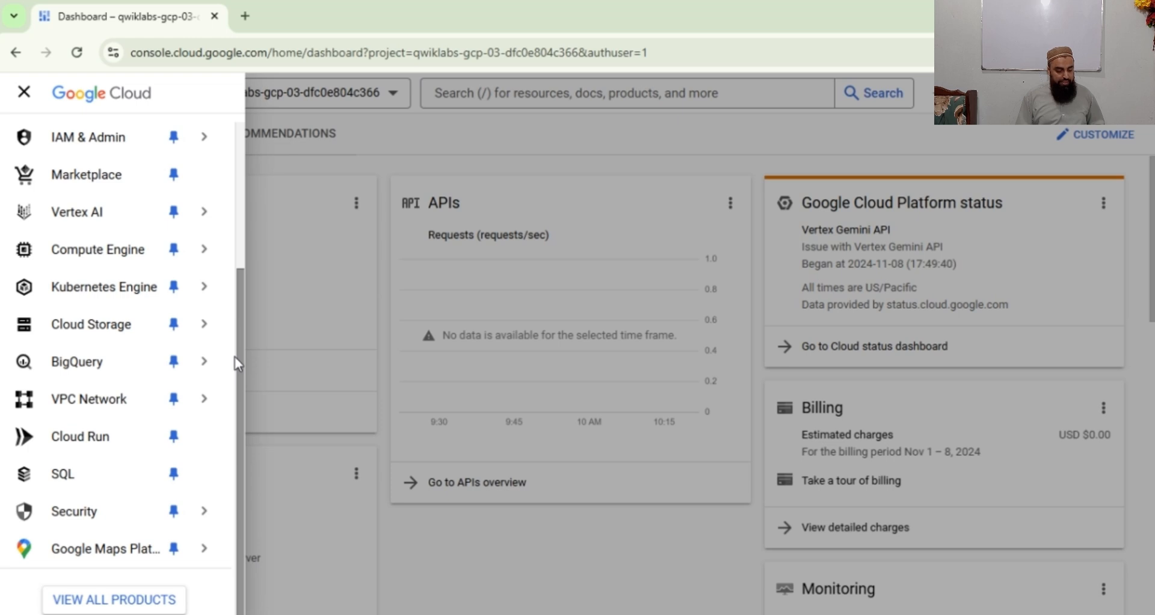
Look through the Compute Engine options in the navigation and open the VM instances page
{"action": "scroll", "coordinate": [234, 355], "scroll_direction": "up", "scroll_amount": 1}
{"action": "mouse_move", "coordinate": [77, 419]}
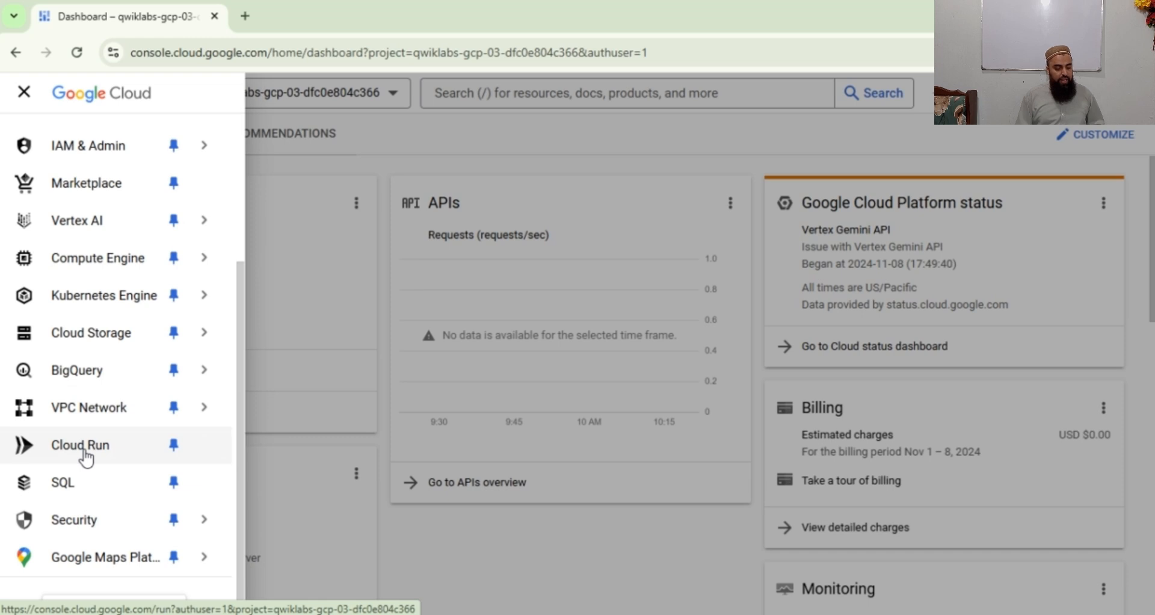
{"action": "mouse_move", "coordinate": [96, 269]}
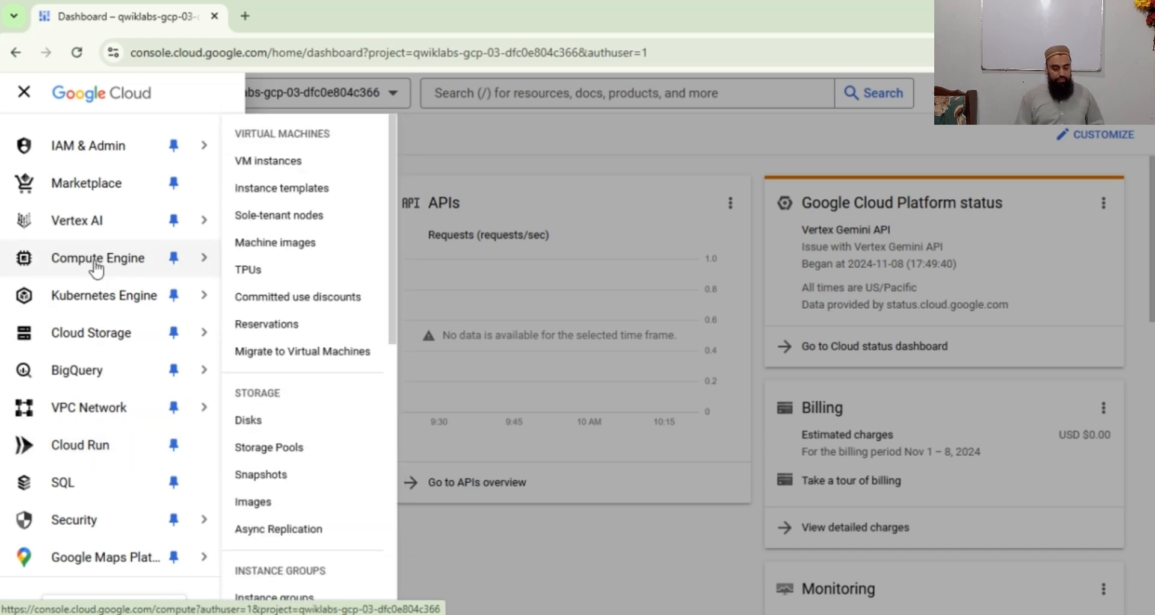
{"action": "scroll", "coordinate": [307, 301], "scroll_direction": "down", "scroll_amount": 10}
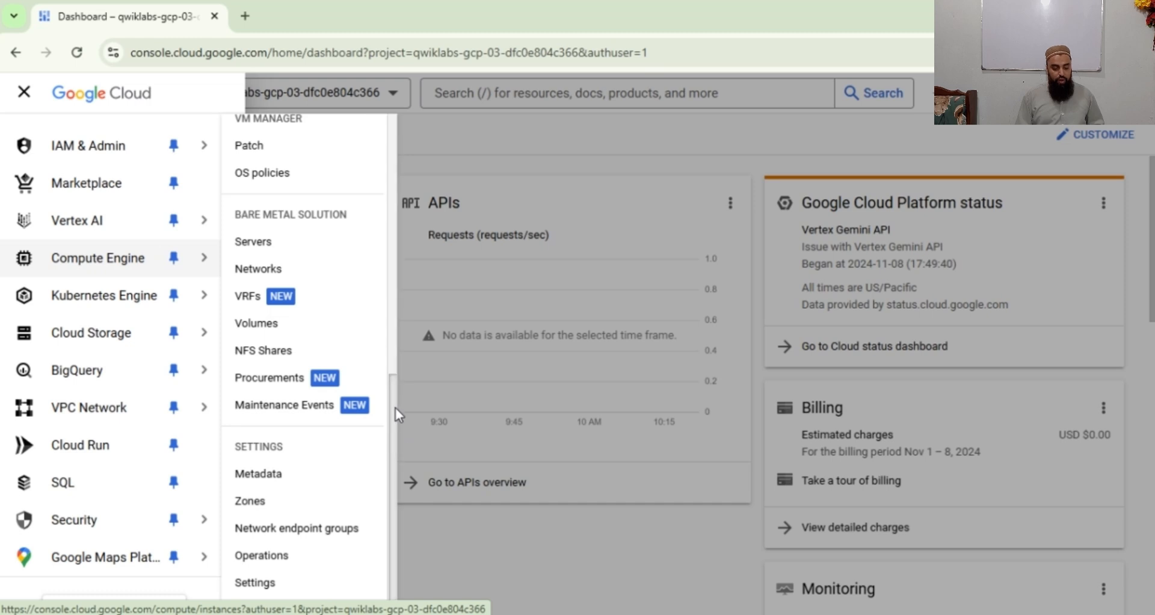
{"action": "mouse_move", "coordinate": [395, 406]}
{"action": "left_mouse_down"}
{"action": "mouse_move", "coordinate": [408, 264]}
{"action": "mouse_move", "coordinate": [396, 150]}
{"action": "mouse_move", "coordinate": [401, 422]}
{"action": "left_mouse_up"}
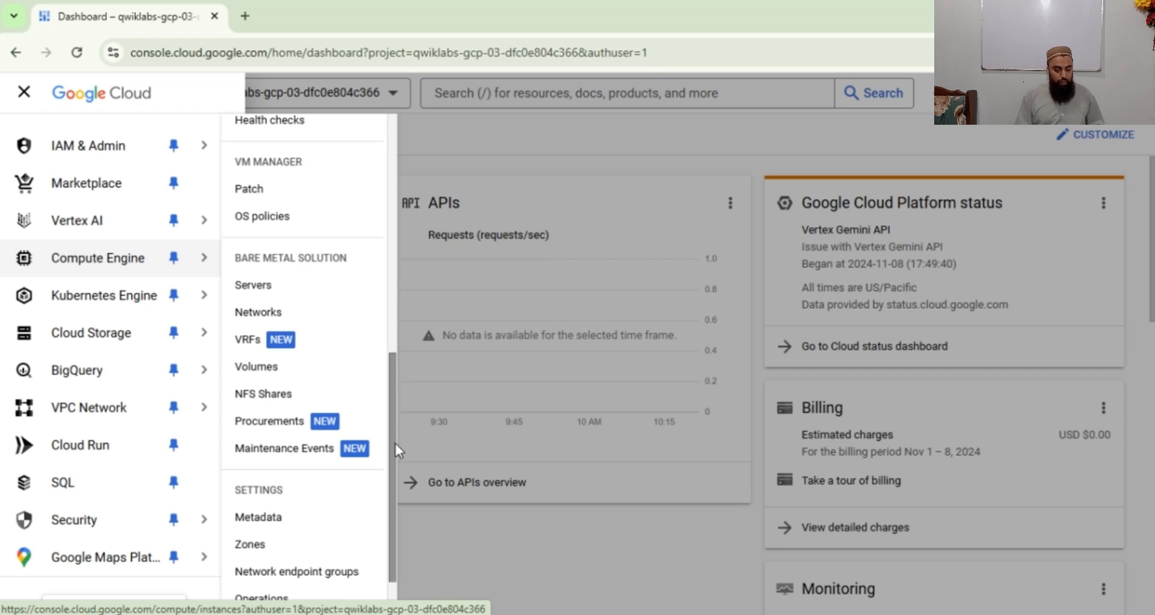
{"action": "left_click_drag", "start_coordinate": [395, 443], "coordinate": [383, 156]}
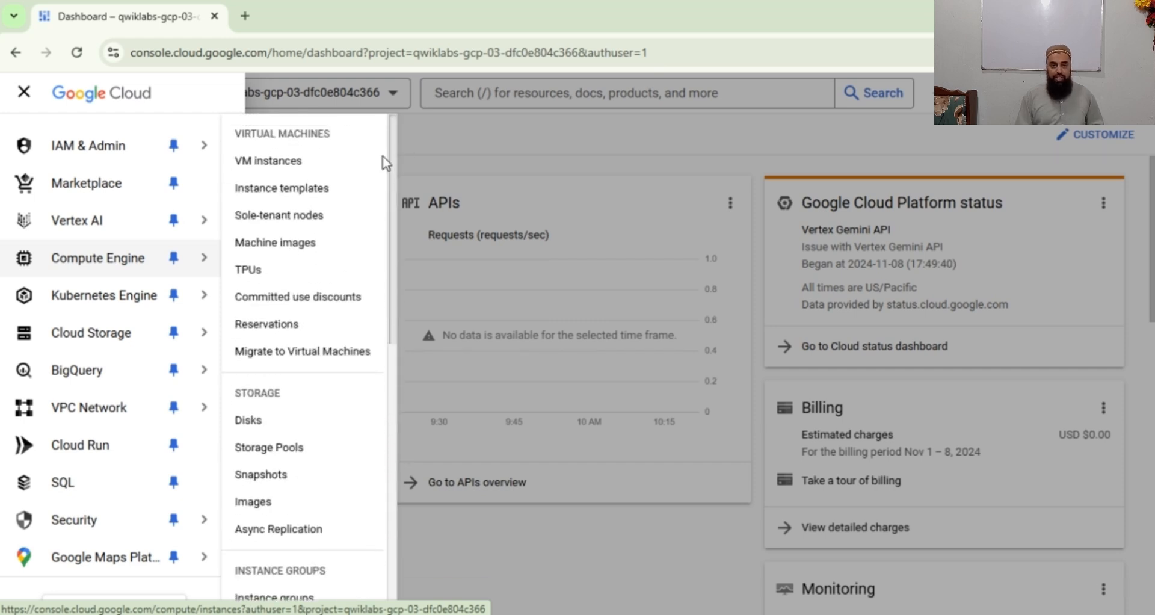
{"action": "left_click", "coordinate": [281, 162]}
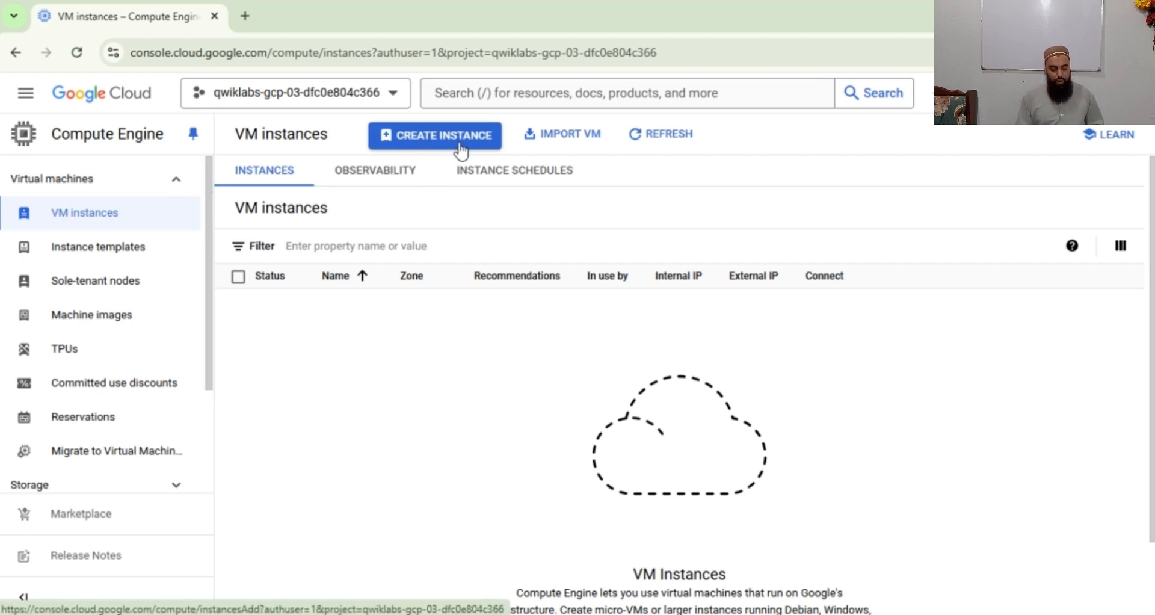
Create a new VM instance, keeping all default settings
{"action": "left_click", "coordinate": [411, 151]}
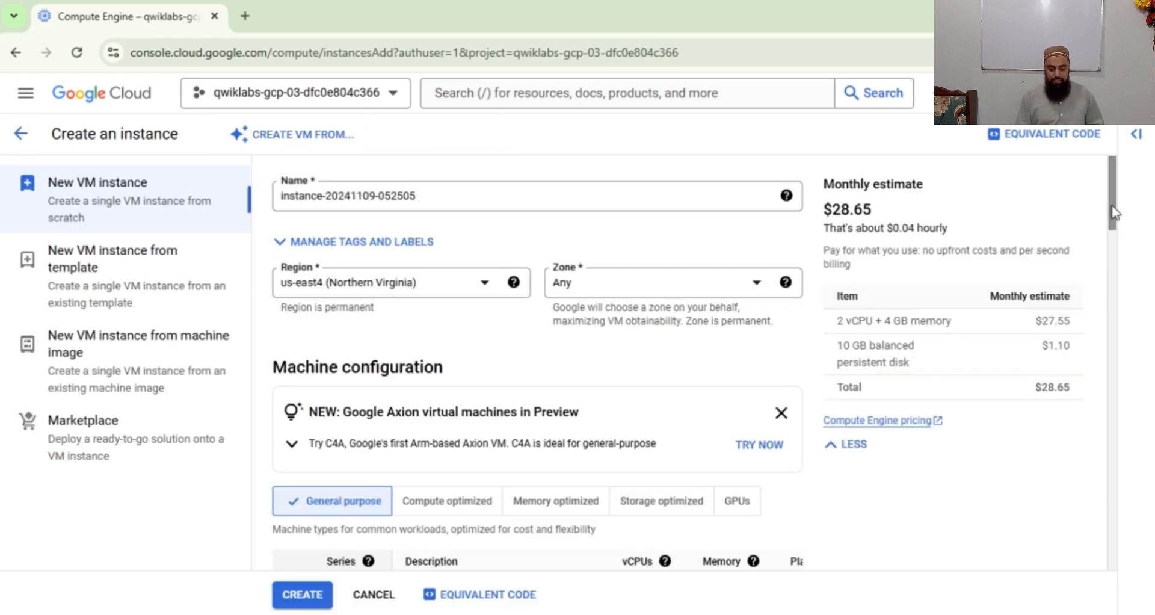
{"action": "left_click_drag", "start_coordinate": [1111, 206], "coordinate": [1120, 591]}
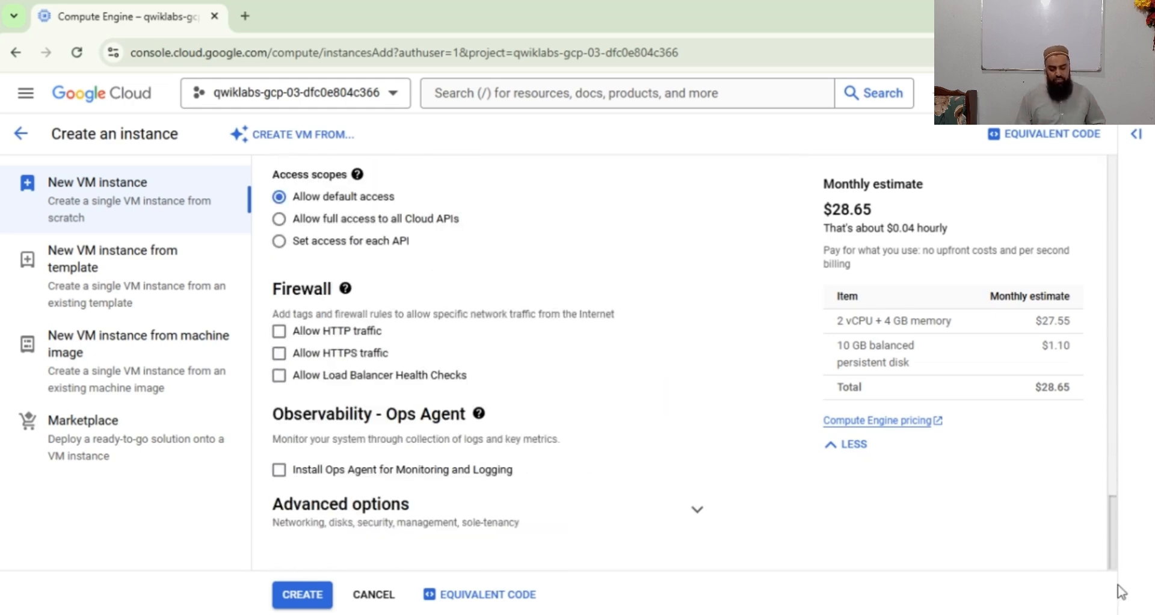
{"action": "left_click", "coordinate": [308, 596]}
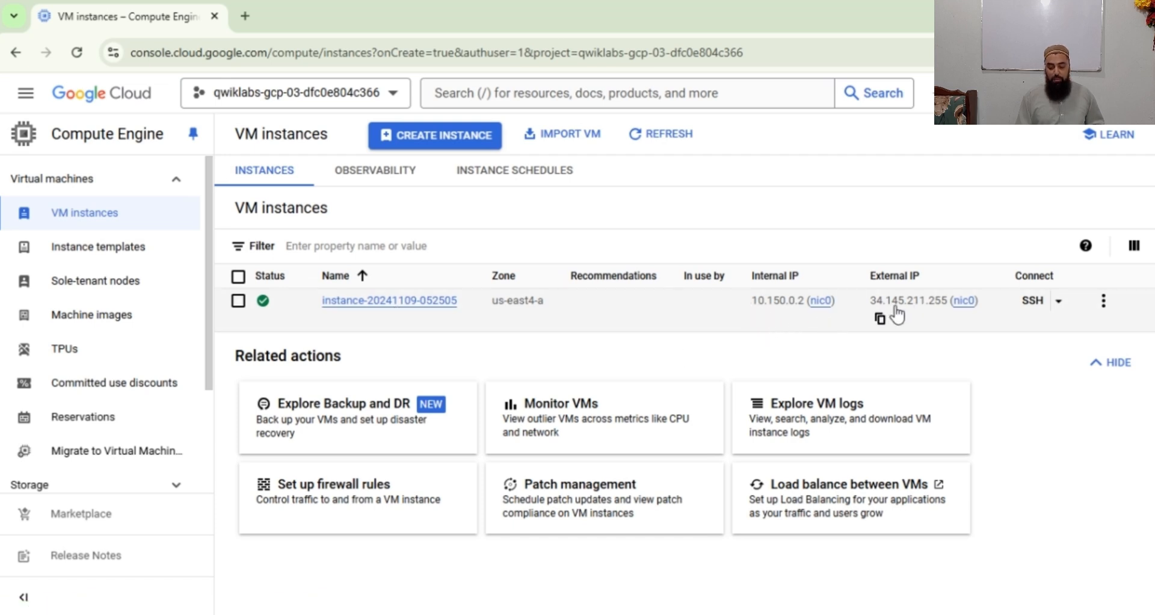
Open a browser-based SSH session to the newly created VM instance
{"action": "left_click", "coordinate": [1028, 303]}
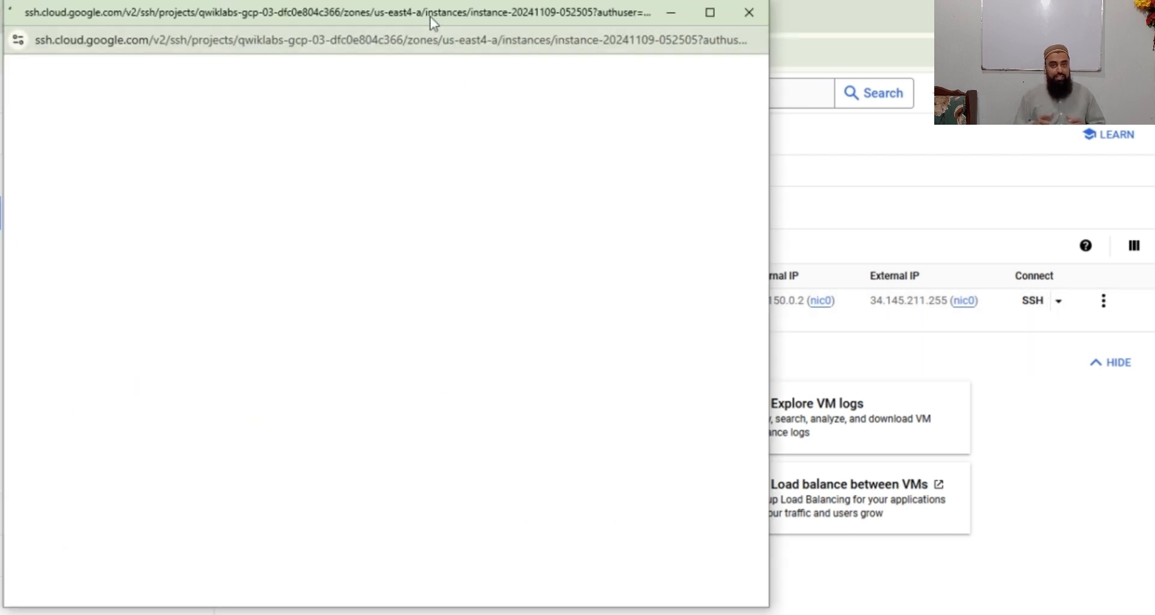
{"action": "left_click_drag", "start_coordinate": [431, 17], "coordinate": [504, 14]}
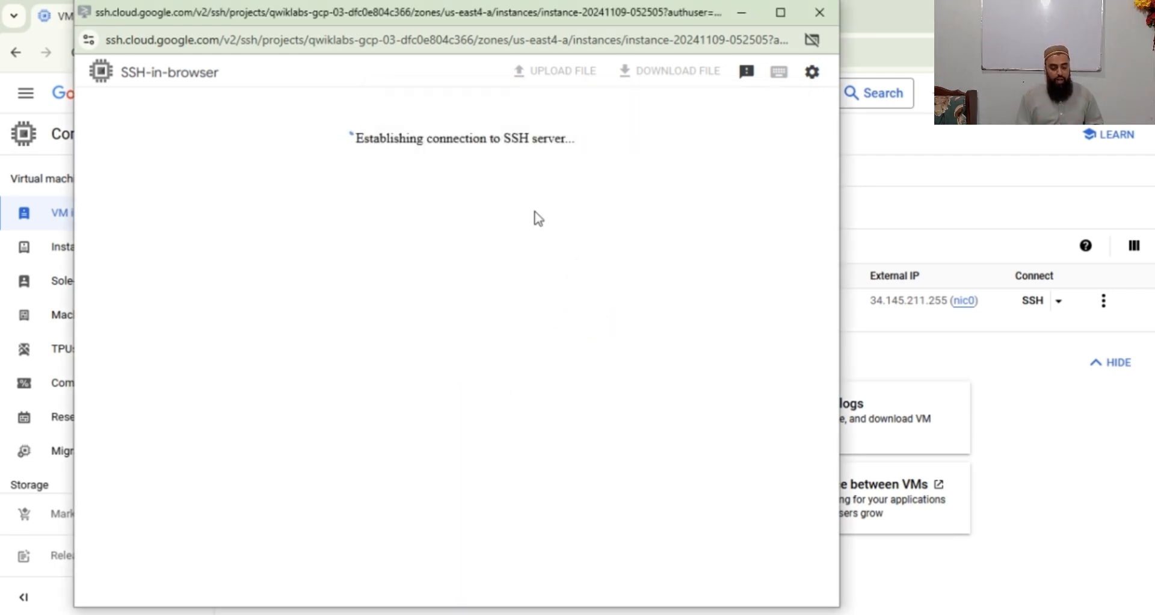
{"action": "key", "text": "Return"}
{"action": "key", "text": "Return"}
{"action": "key", "text": "Return"}
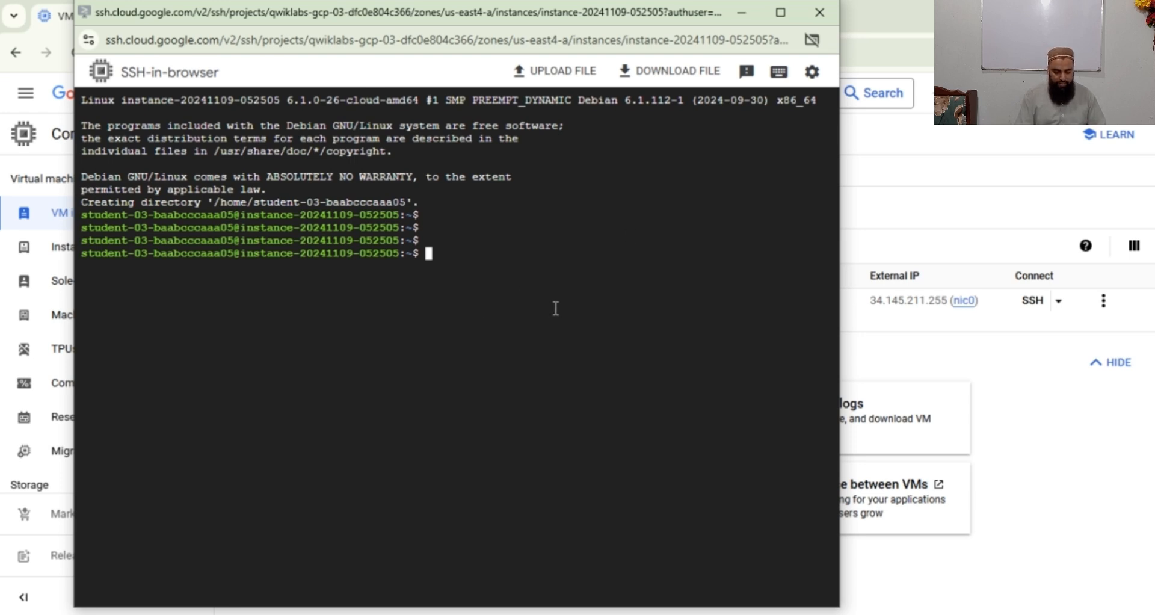
Switch to a root shell on the VM with sudo -i
{"action": "type", "text": "sudo -i"}
{"action": "key", "text": "Return"}
{"action": "key", "text": "Return"}
{"action": "key", "text": "Return"}
{"action": "key", "text": "Return"}
Display the VM's operating system version with cat /etc/issue and minimize the SSH window
{"action": "type", "text": "cat "}
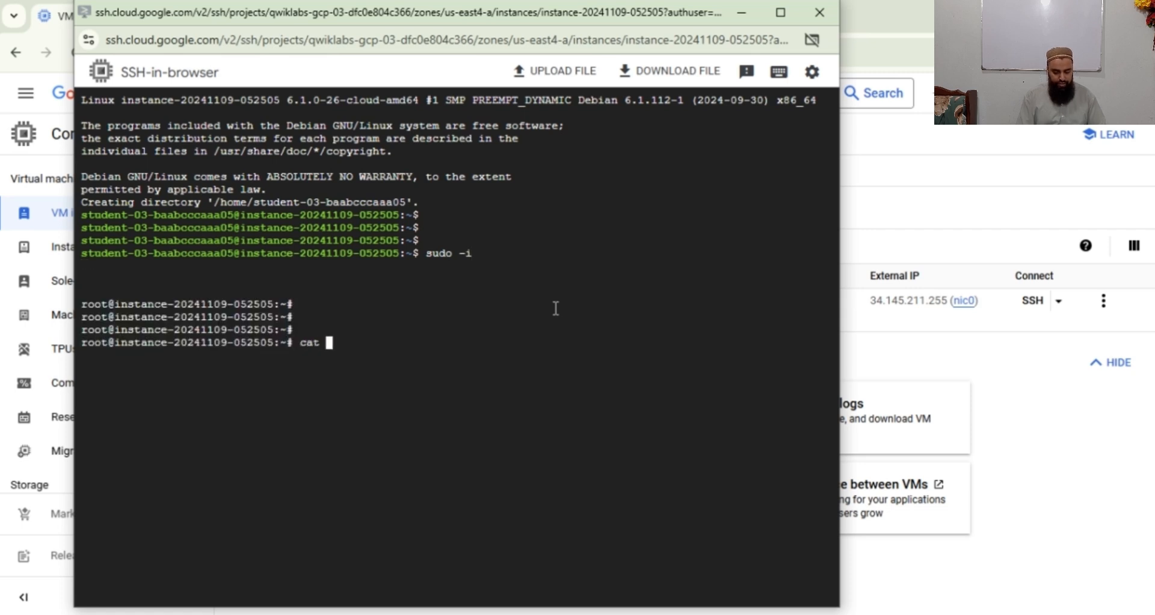
{"action": "type", "text": "/etc/issue"}
{"action": "key", "text": "Return"}
{"action": "key", "text": "Return"}
{"action": "key", "text": "Return"}
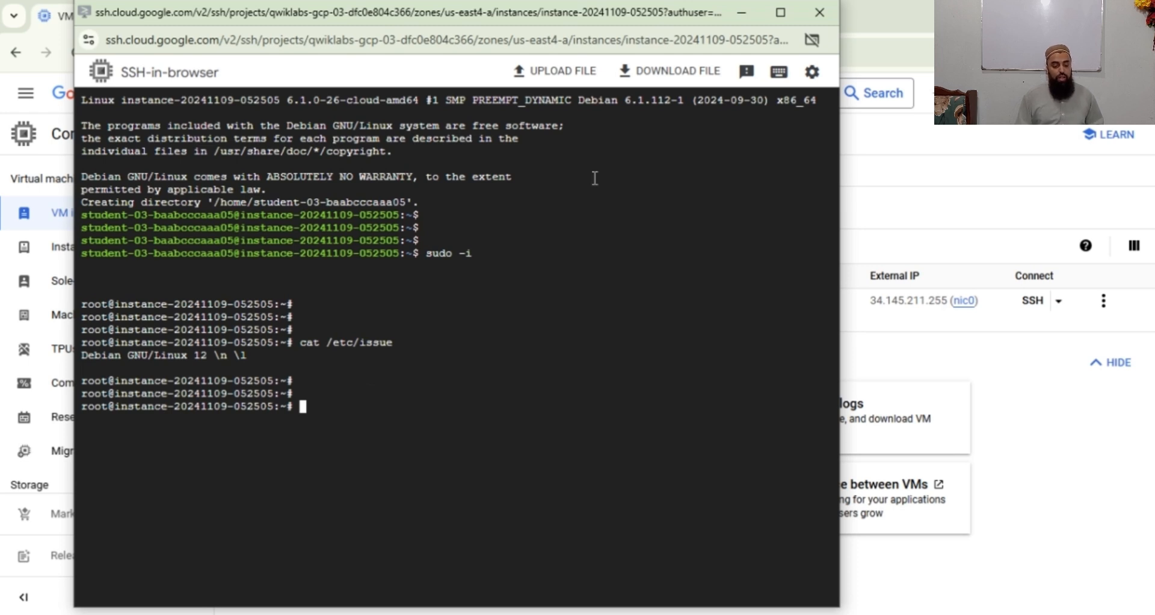
{"action": "left_click", "coordinate": [740, 14]}
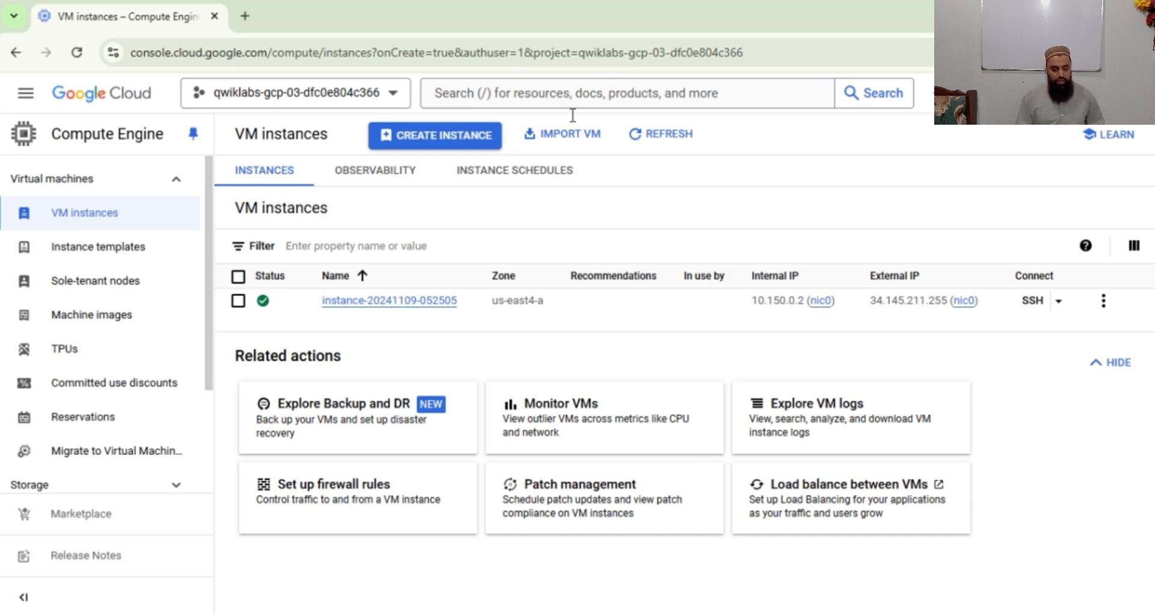
Start creating another VM instance and name it devopsmolvi-vm
{"action": "left_click", "coordinate": [420, 136]}
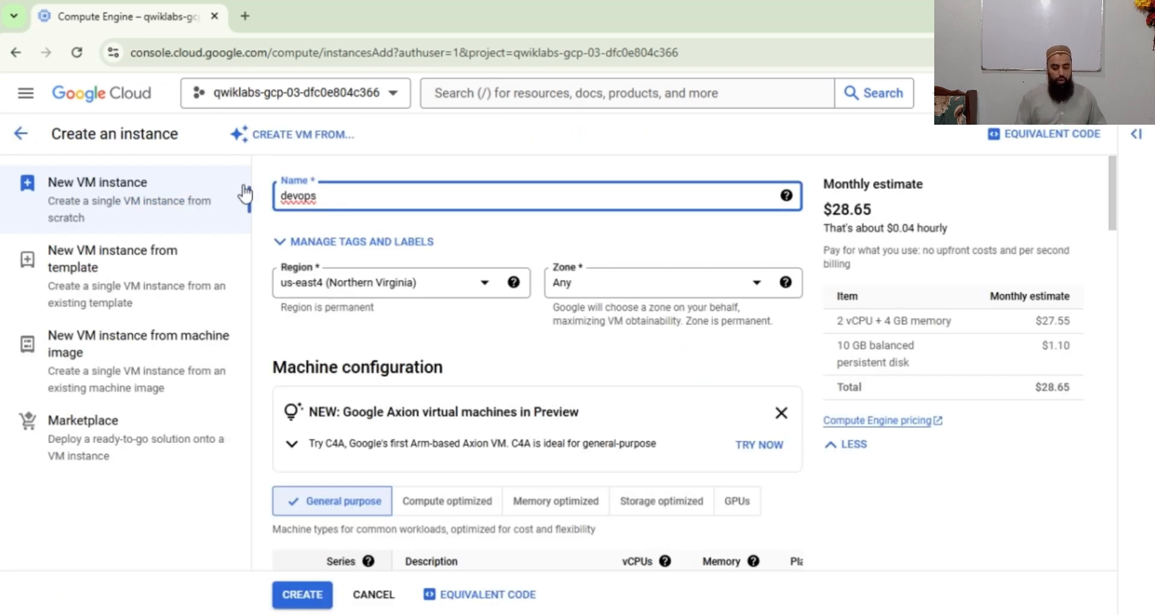
{"action": "key", "text": "BackSpace"}
{"action": "key", "text": "BackSpace"}
{"action": "key", "text": "BackSpace"}
{"action": "key", "text": "BackSpace"}
{"action": "key", "text": "BackSpace"}
{"action": "key", "text": "BackSpace"}
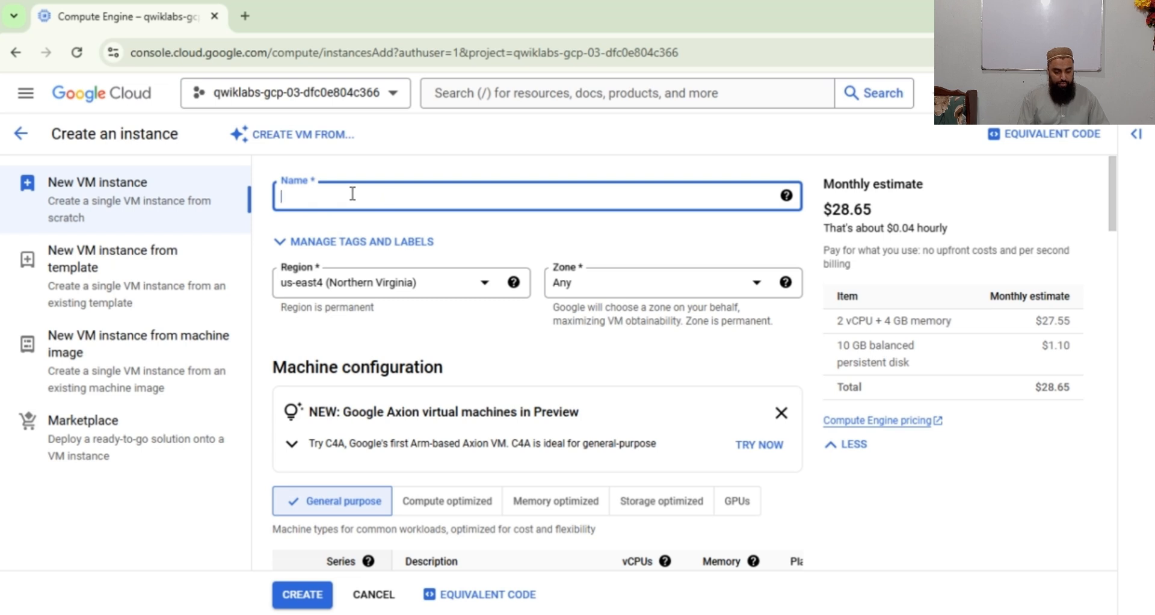
{"action": "type", "text": "devopsmolvi-vm"}
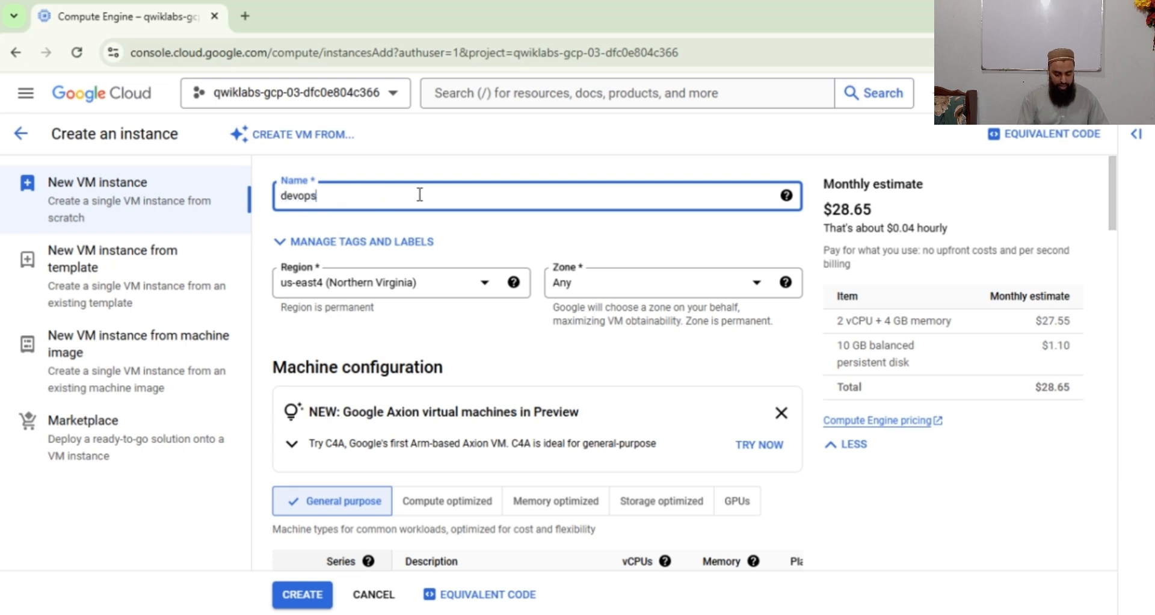
Set the instance's region to us-east4 (Northern Virginia) and its zone to us-east4-b
{"action": "left_click", "coordinate": [420, 287]}
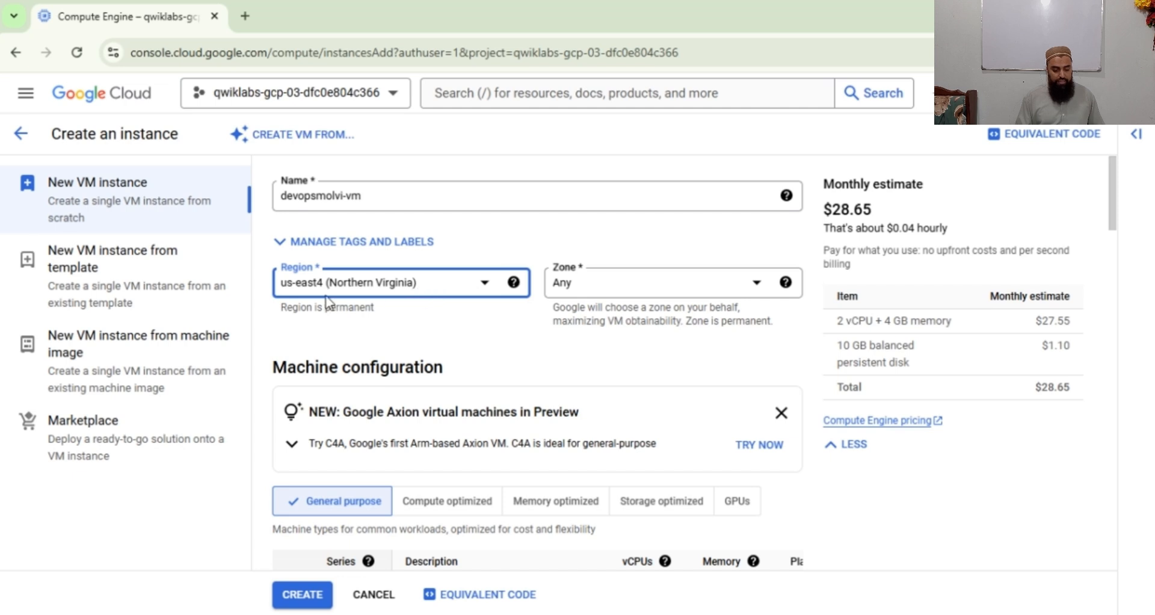
{"action": "left_click", "coordinate": [369, 290]}
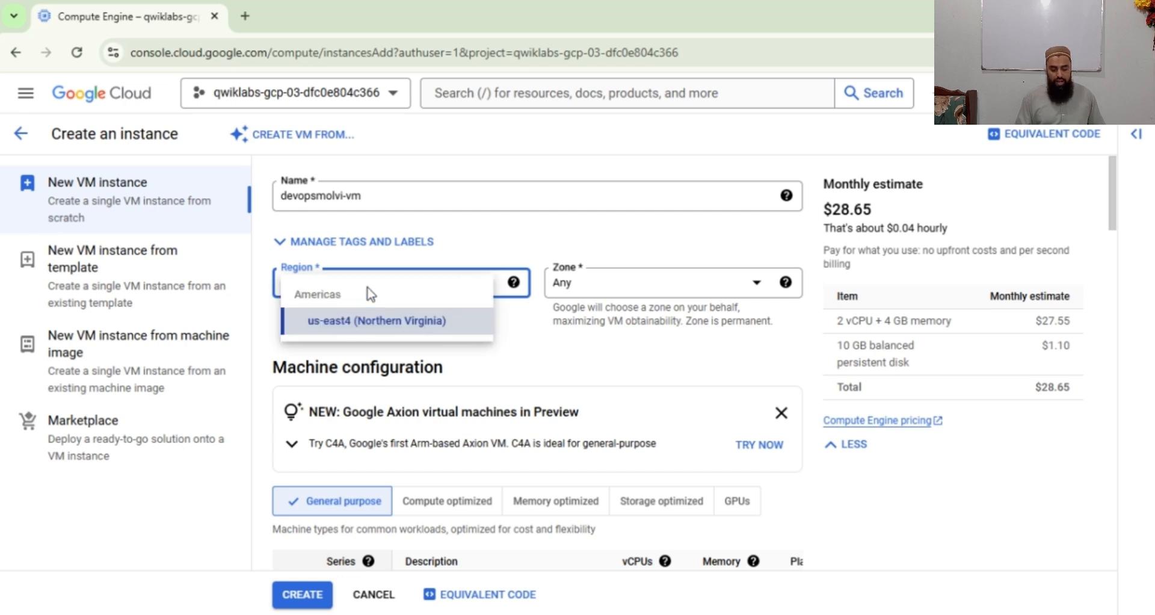
{"action": "left_click", "coordinate": [369, 320]}
{"action": "left_click", "coordinate": [661, 291]}
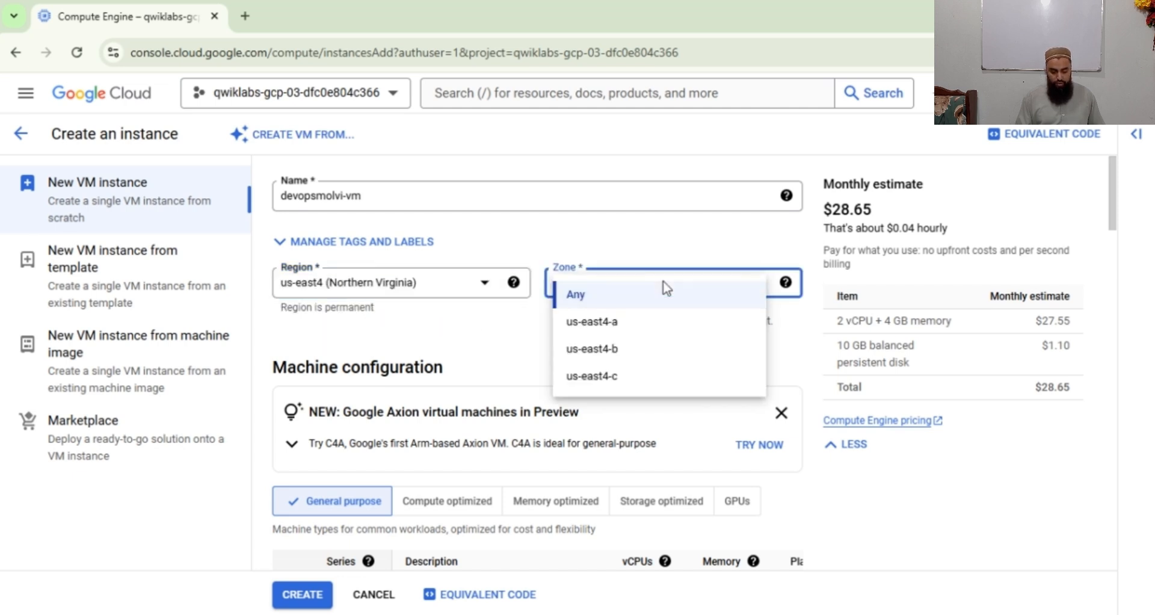
{"action": "left_click", "coordinate": [607, 352]}
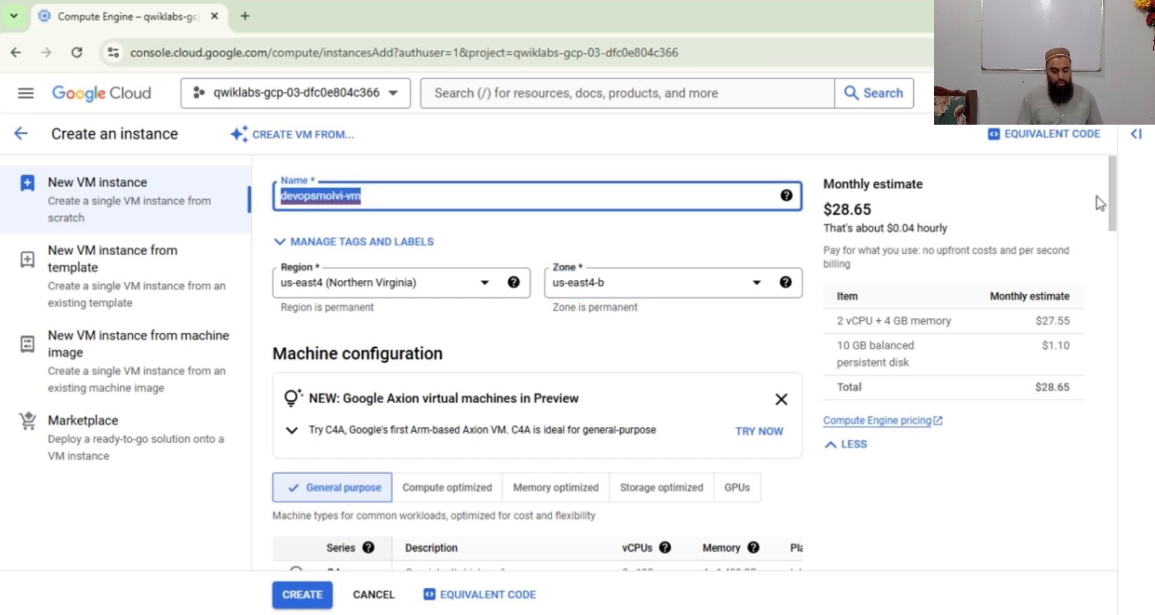
Review the general-purpose machine series, including their descriptions, vCPU and memory ranges, and platforms
{"action": "left_click_drag", "start_coordinate": [1112, 198], "coordinate": [1117, 261]}
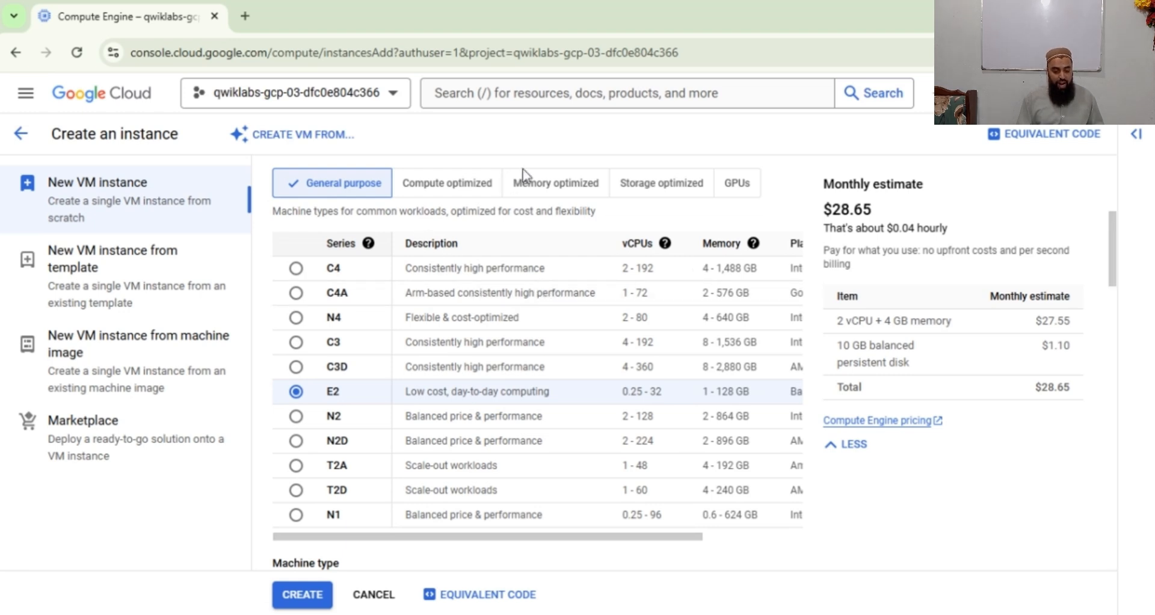
{"action": "left_click", "coordinate": [366, 243]}
{"action": "left_click", "coordinate": [310, 244]}
{"action": "left_click_drag", "start_coordinate": [274, 212], "coordinate": [597, 215]}
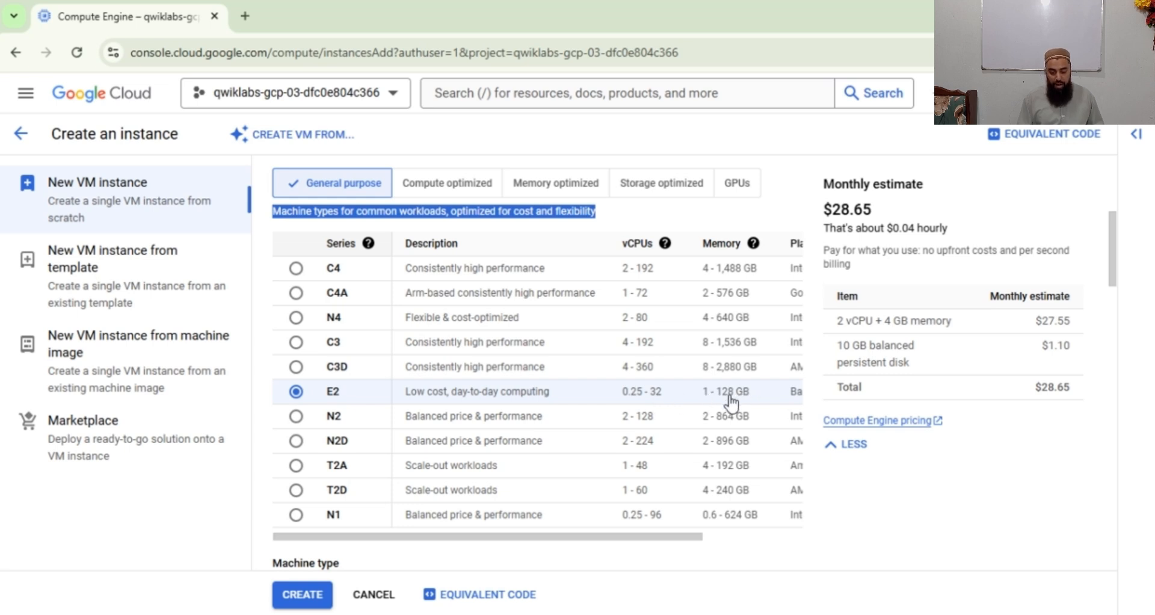
{"action": "left_click_drag", "start_coordinate": [666, 537], "coordinate": [751, 540]}
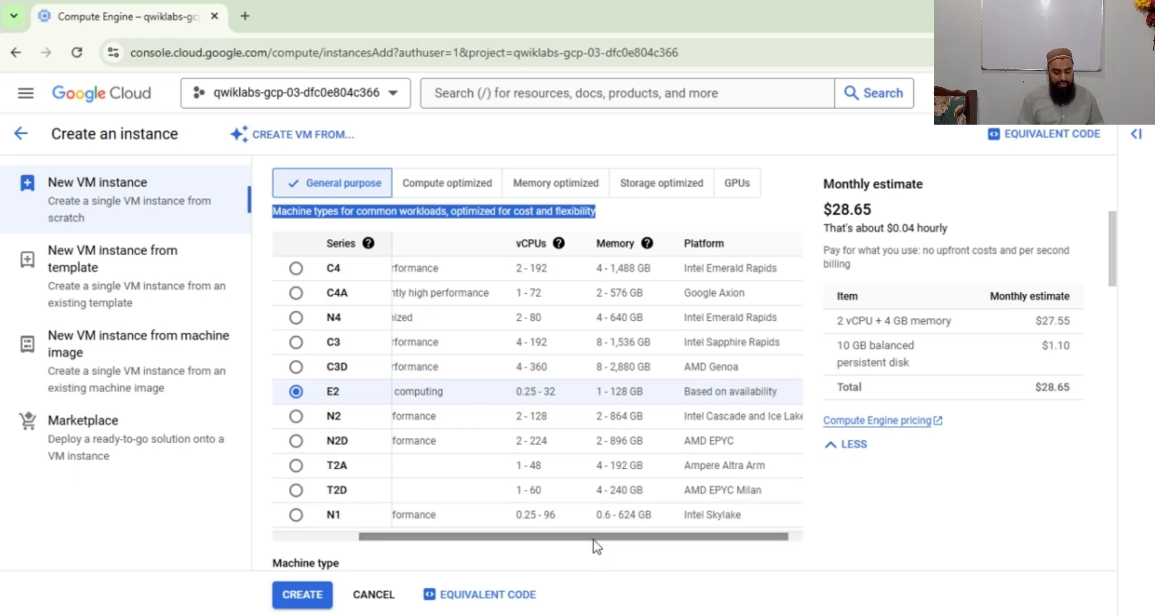
{"action": "left_click_drag", "start_coordinate": [591, 539], "coordinate": [467, 545]}
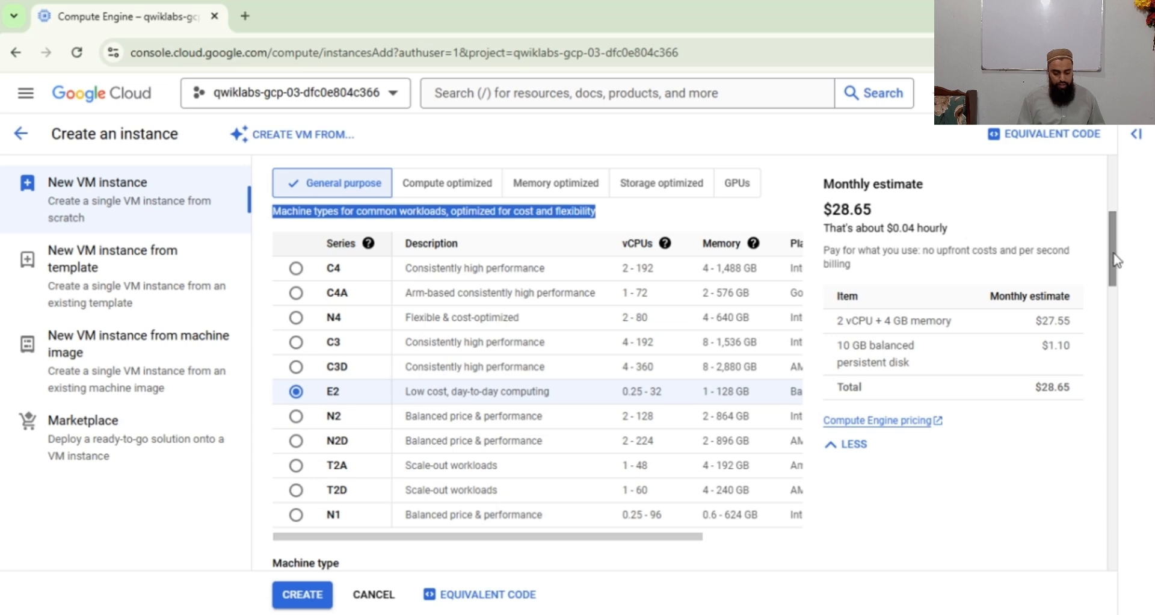
Switch the machine type from preset to custom and check the monthly cost estimate
{"action": "left_click_drag", "start_coordinate": [1114, 260], "coordinate": [1122, 330]}
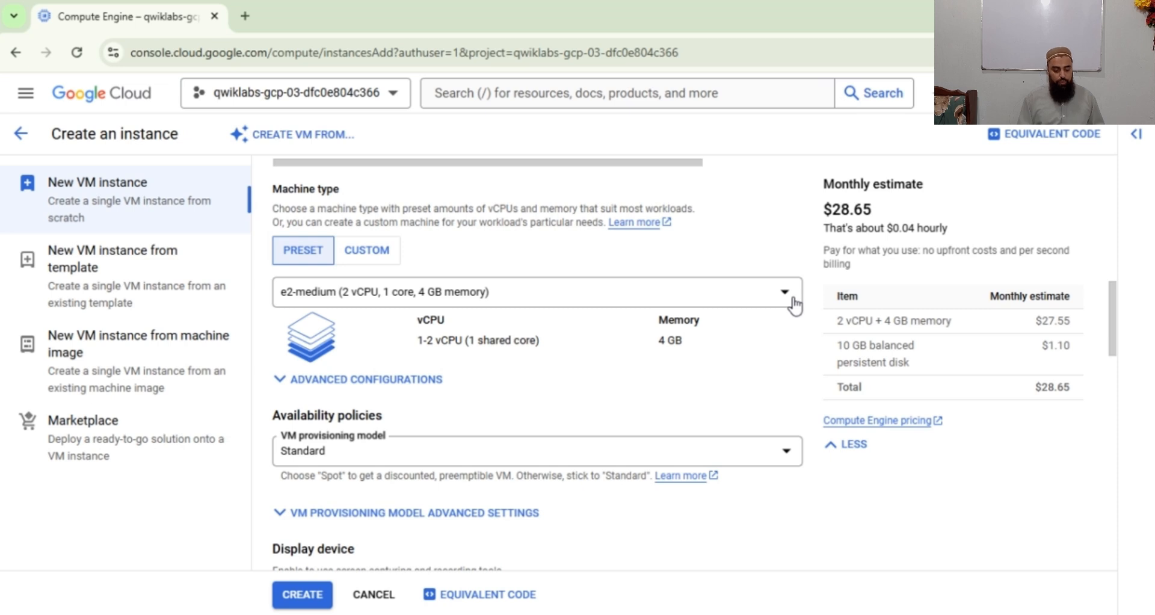
{"action": "left_click", "coordinate": [368, 257]}
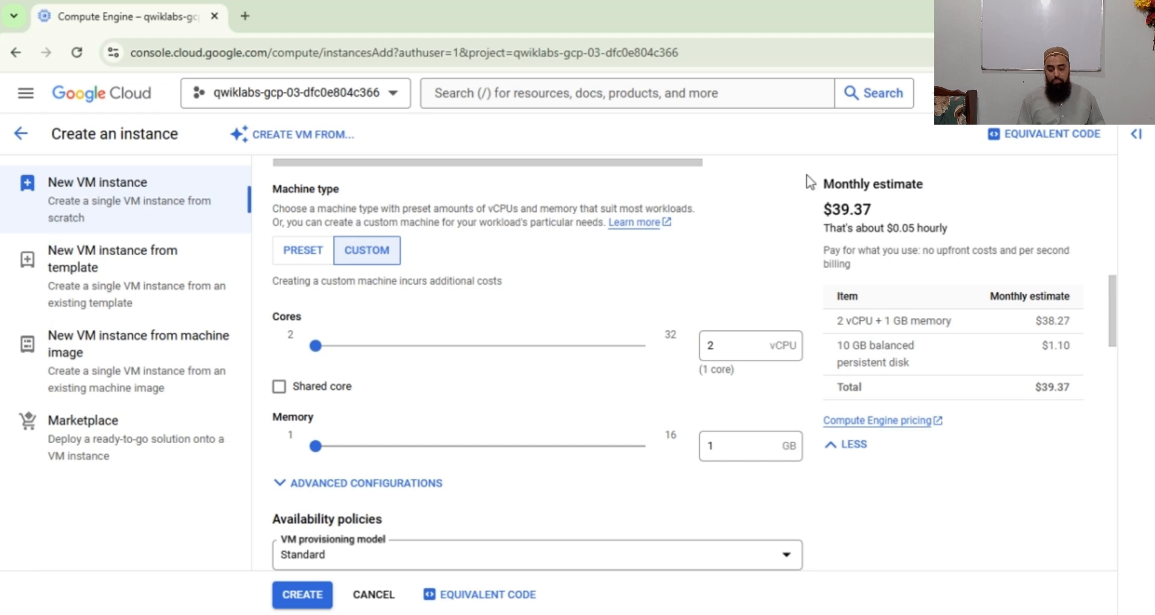
{"action": "left_click_drag", "start_coordinate": [828, 183], "coordinate": [930, 268]}
{"action": "left_click", "coordinate": [931, 272]}
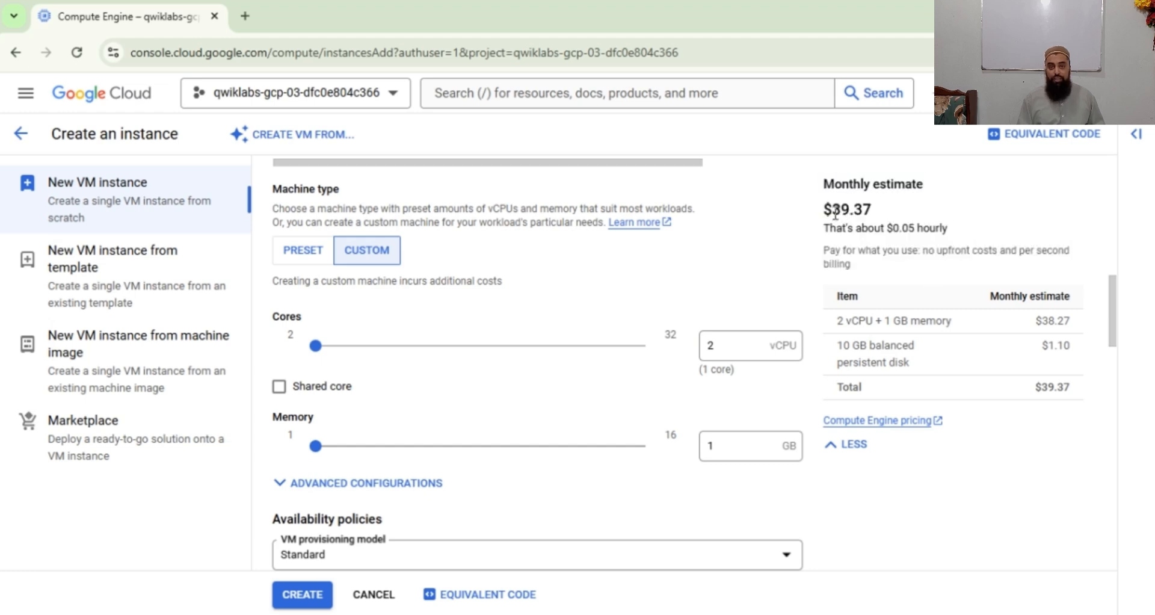
{"action": "left_click_drag", "start_coordinate": [835, 214], "coordinate": [874, 220]}
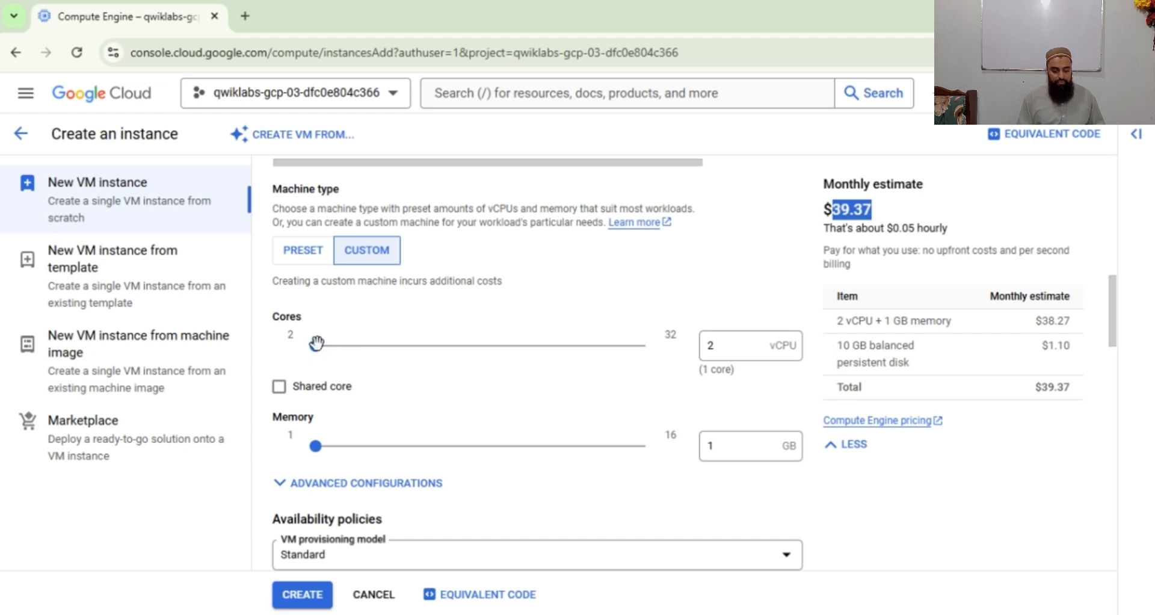
Try custom machine sizes of 6 vCPUs with 9.25 GB of memory and of 32 vCPUs
{"action": "left_click_drag", "start_coordinate": [323, 345], "coordinate": [359, 346]}
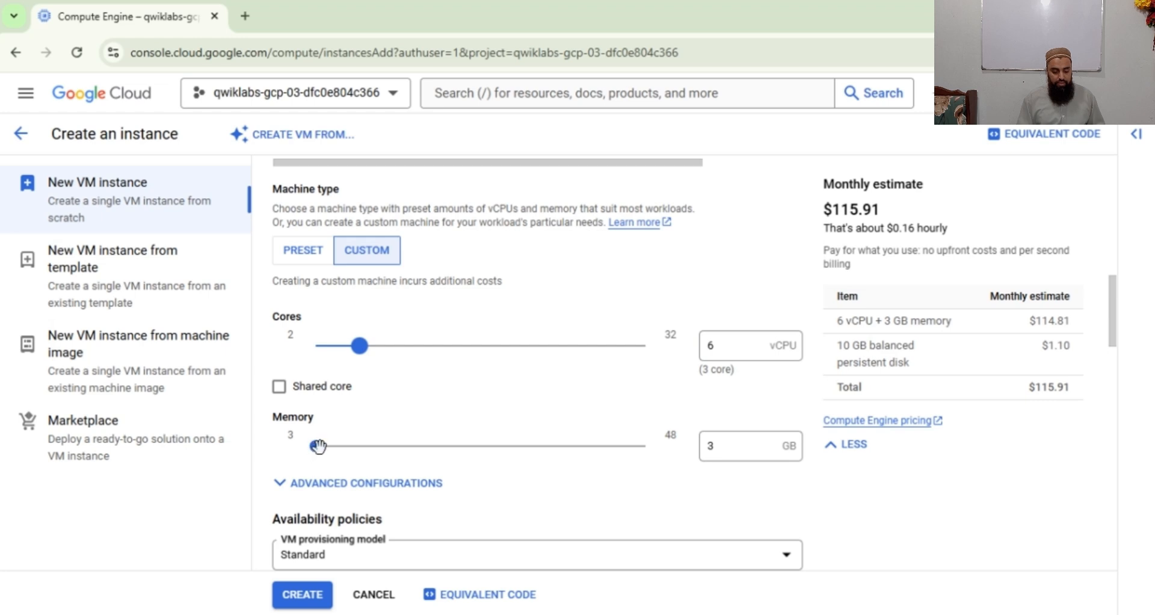
{"action": "left_click_drag", "start_coordinate": [315, 447], "coordinate": [361, 446]}
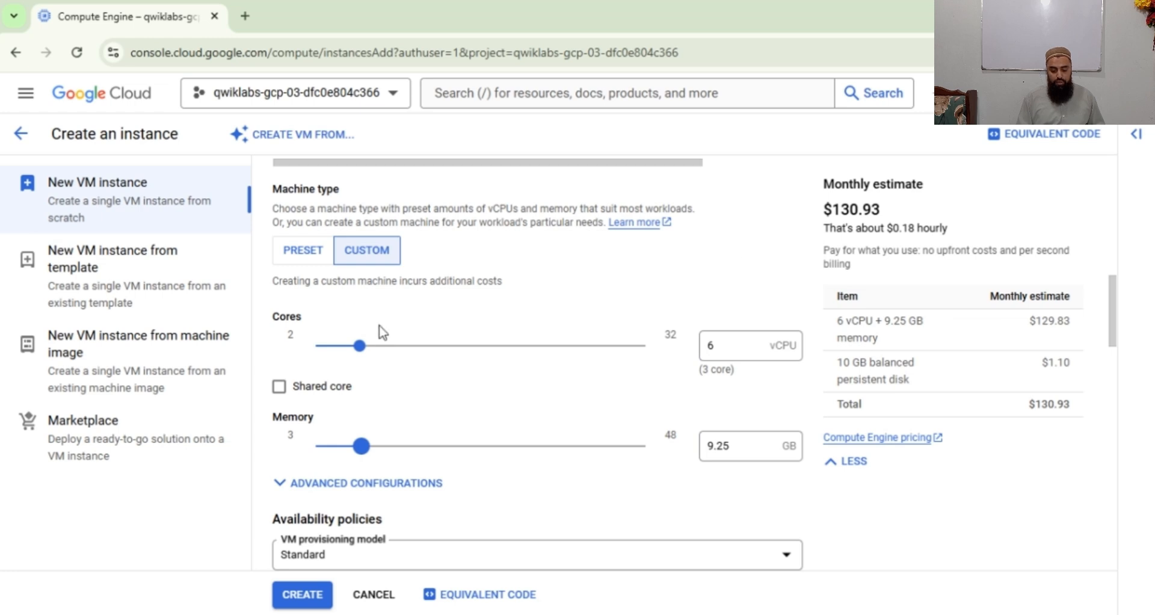
{"action": "left_click_drag", "start_coordinate": [359, 346], "coordinate": [661, 369]}
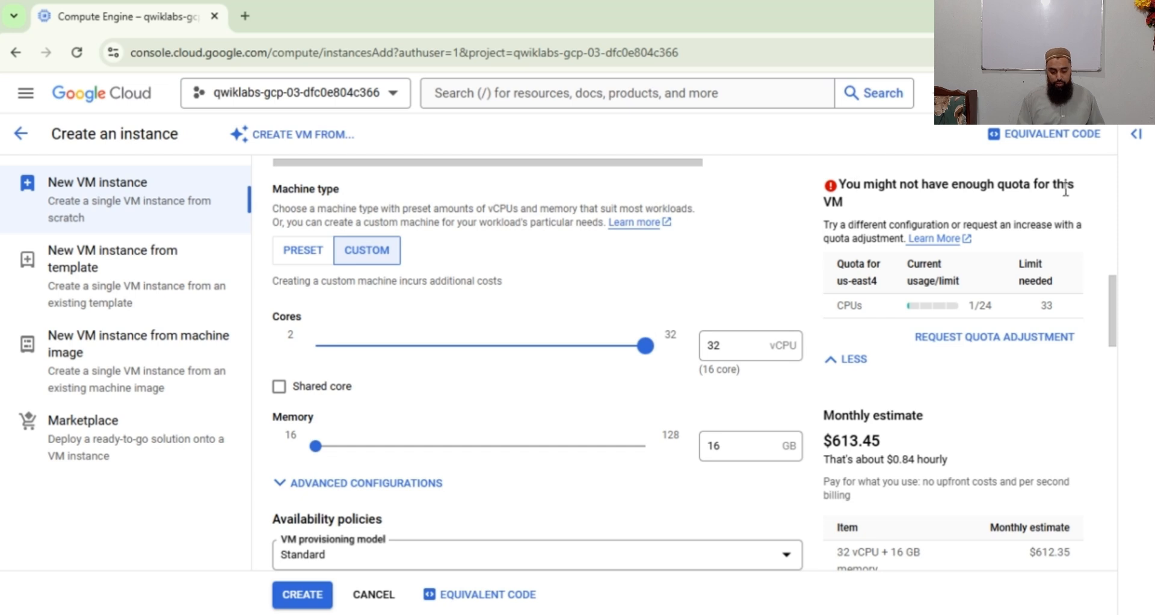
Set the custom machine to 16 vCPUs and 60 GB of memory
{"action": "left_click", "coordinate": [472, 347]}
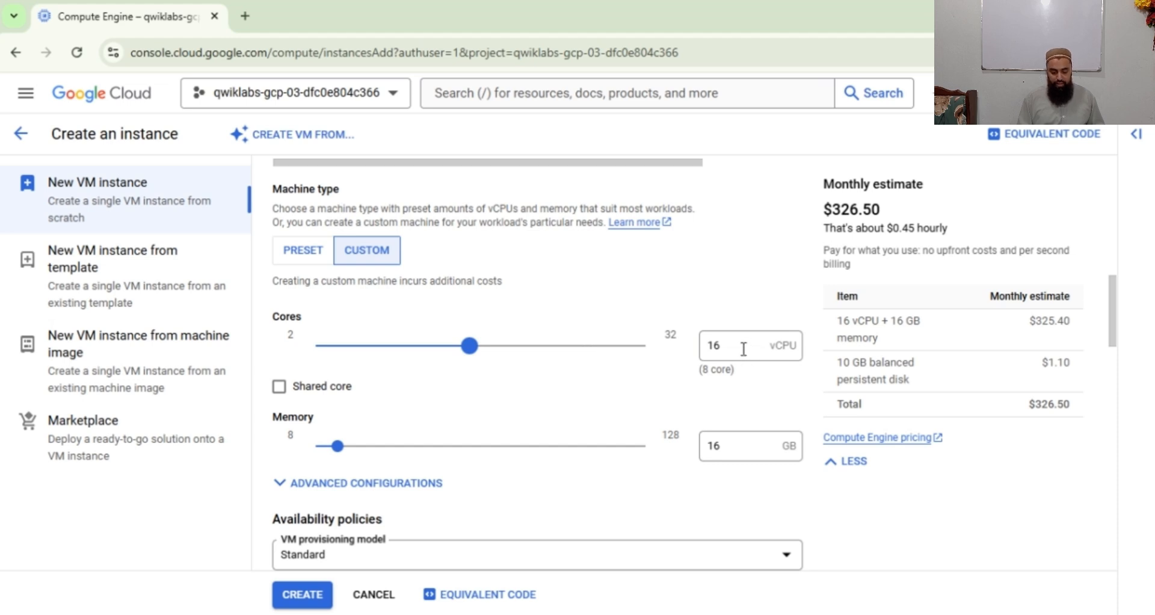
{"action": "left_click", "coordinate": [459, 445]}
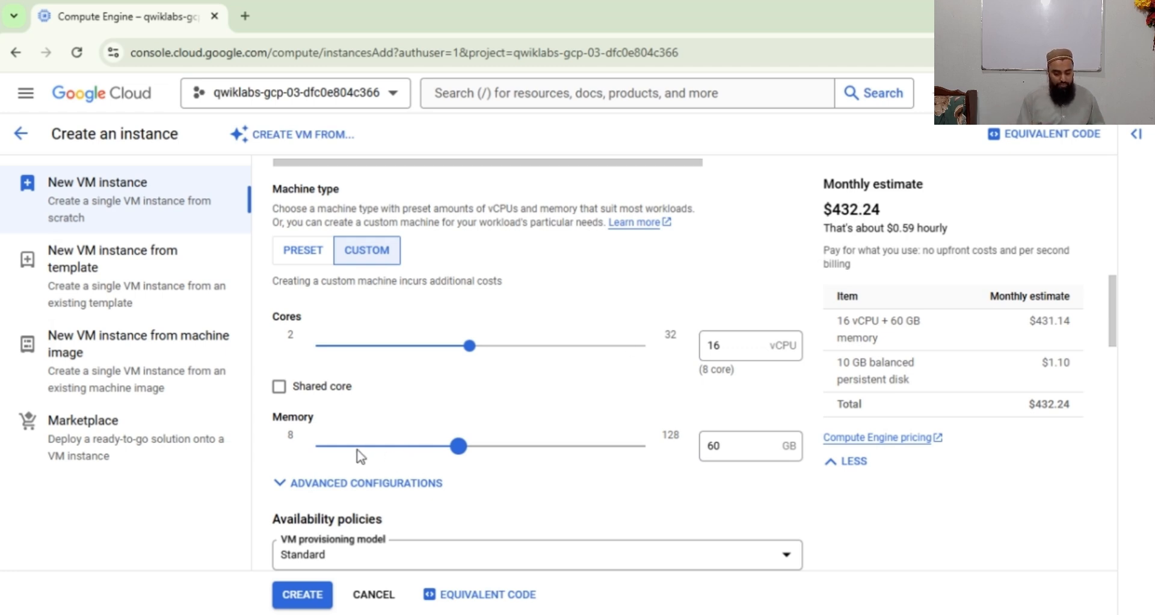
Try a smaller custom machine by reducing the memory to 13 GB and the cores to 2 vCPUs
{"action": "left_click", "coordinate": [330, 446]}
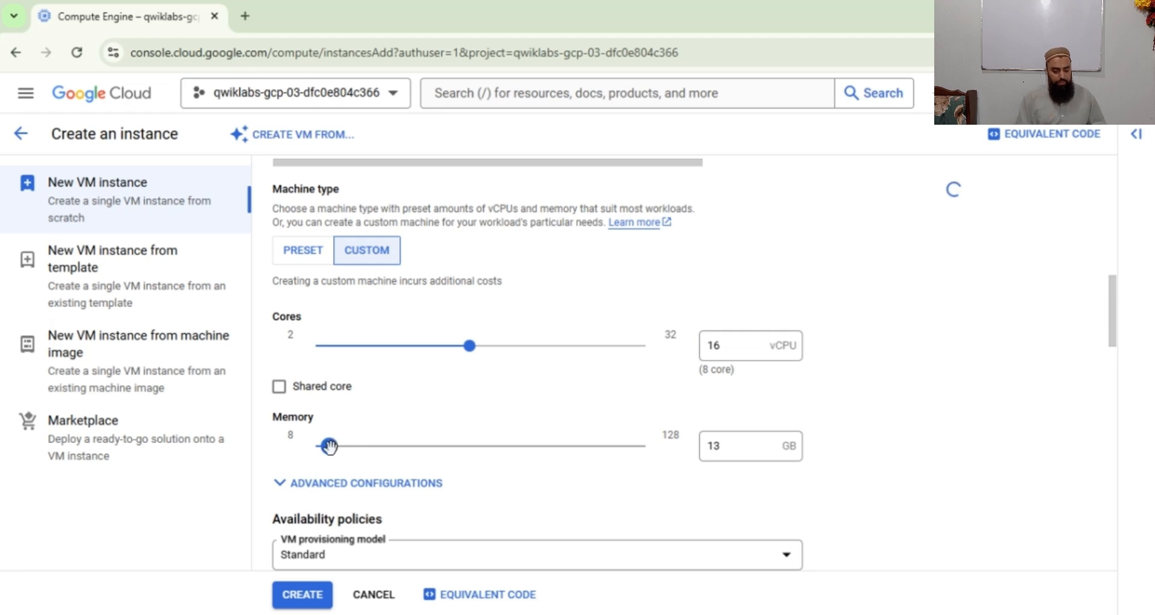
{"action": "left_click_drag", "start_coordinate": [330, 446], "coordinate": [311, 446]}
{"action": "left_click_drag", "start_coordinate": [468, 346], "coordinate": [312, 346]}
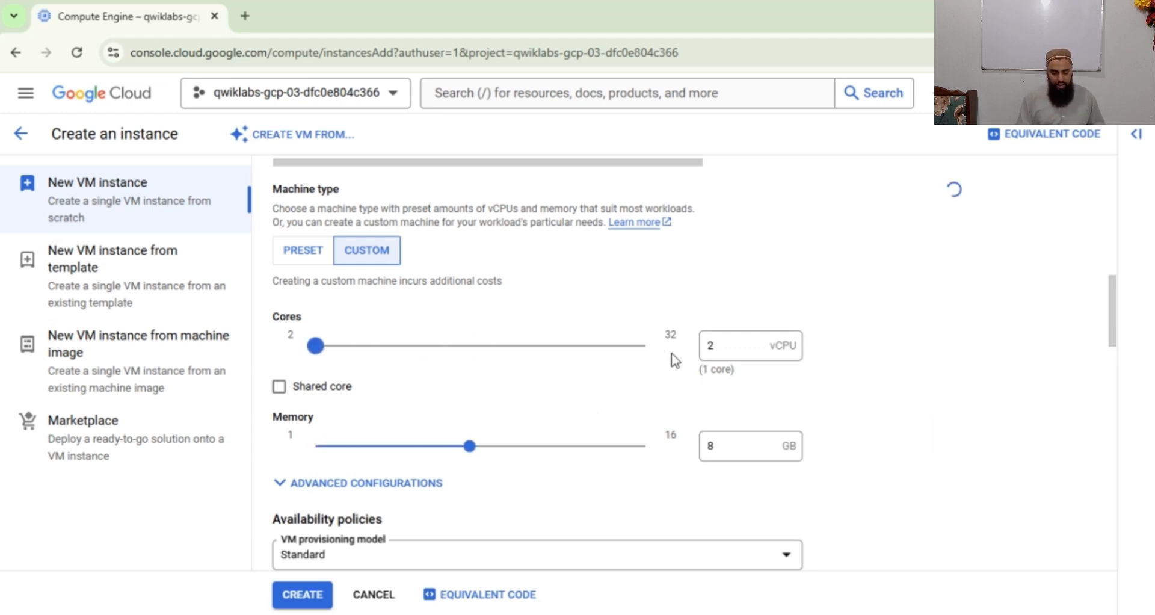
Switch the machine type back to preset and keep the e2-medium shared-core size
{"action": "mouse_move", "coordinate": [1113, 309]}
{"action": "left_mouse_down"}
{"action": "mouse_move", "coordinate": [1118, 340]}
{"action": "mouse_move", "coordinate": [1119, 293]}
{"action": "left_mouse_up"}
{"action": "left_click", "coordinate": [308, 406]}
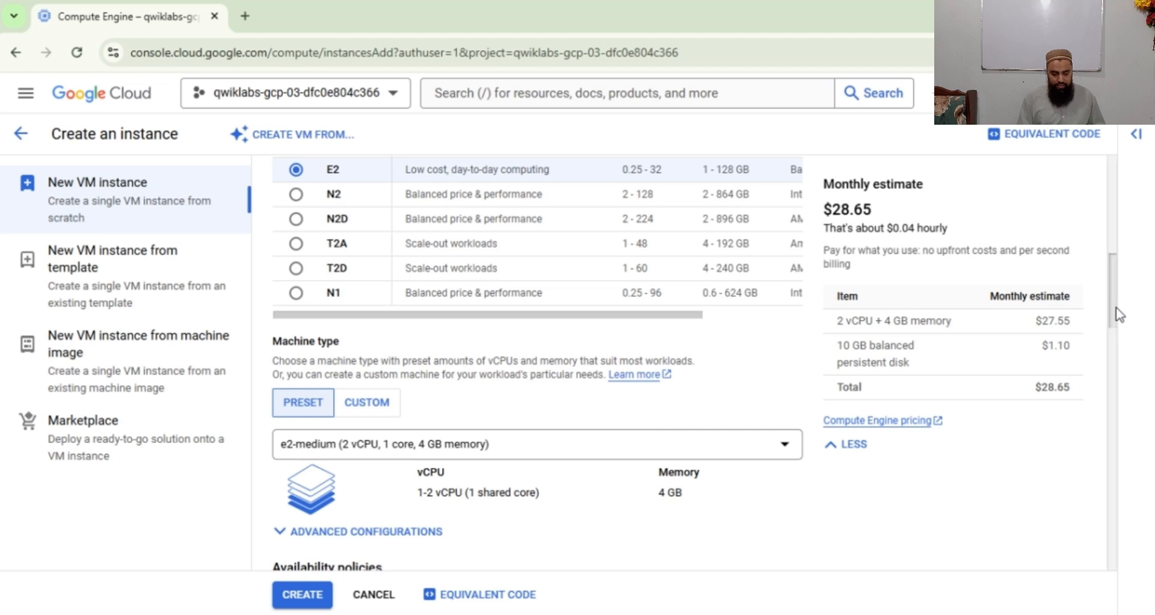
{"action": "left_click_drag", "start_coordinate": [1117, 312], "coordinate": [1120, 356]}
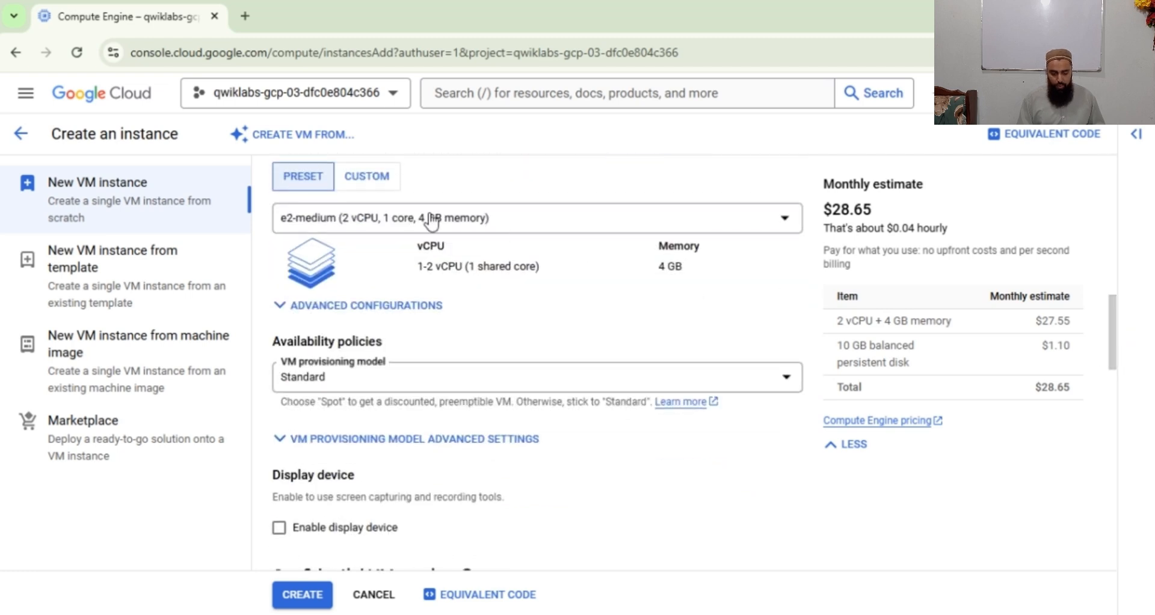
{"action": "left_click", "coordinate": [783, 222]}
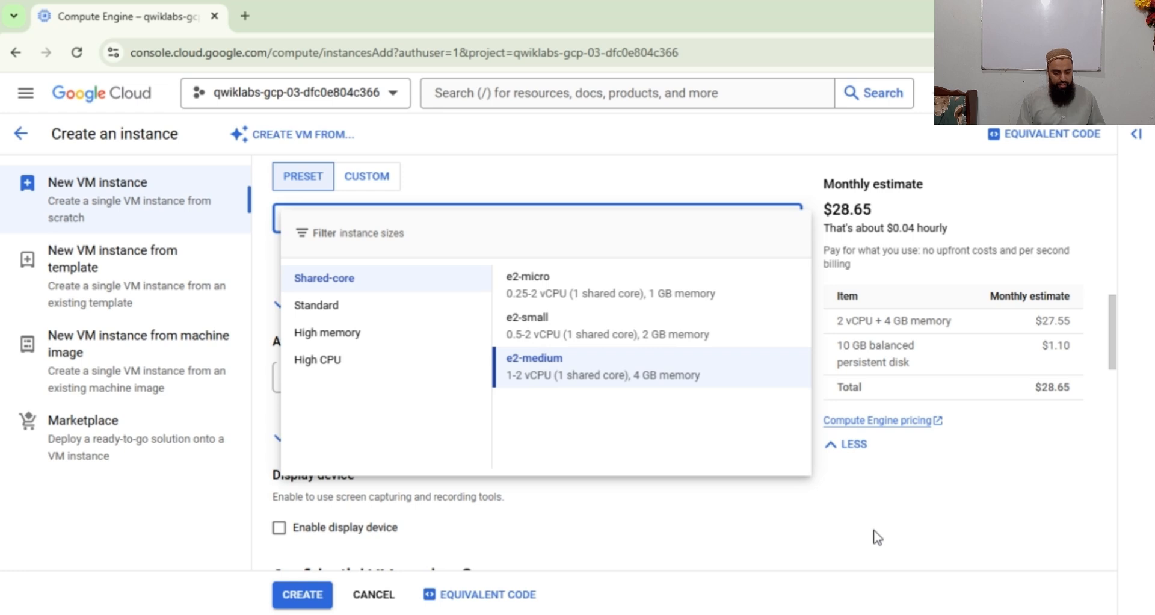
{"action": "left_click", "coordinate": [614, 381]}
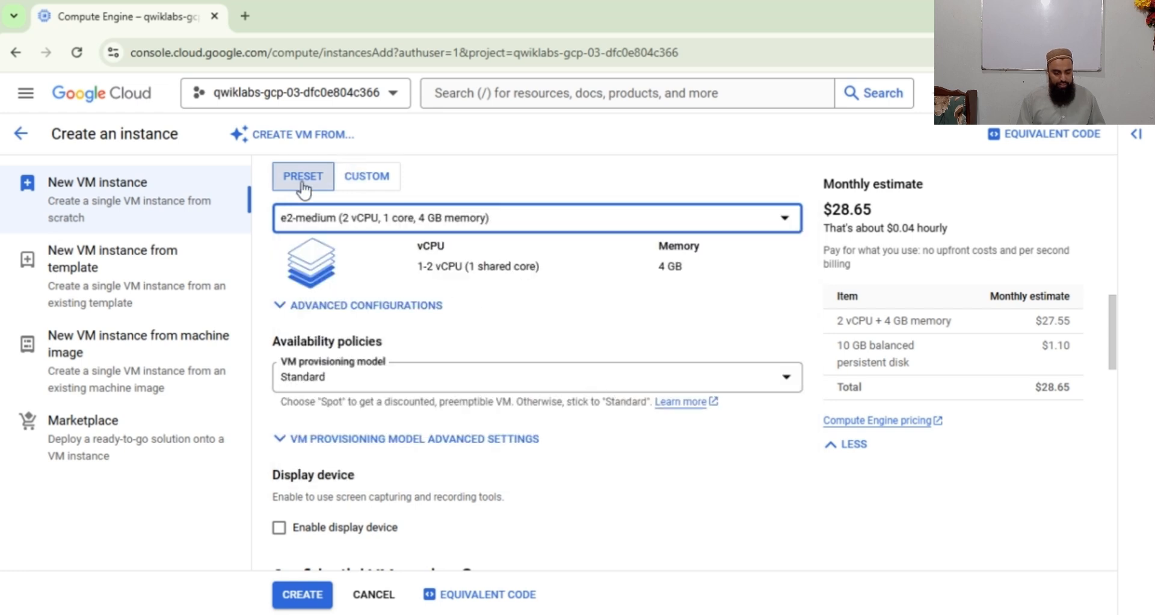
Try the e2-micro preset to compare its monthly estimate, and return to e2-medium
{"action": "left_click", "coordinate": [386, 227]}
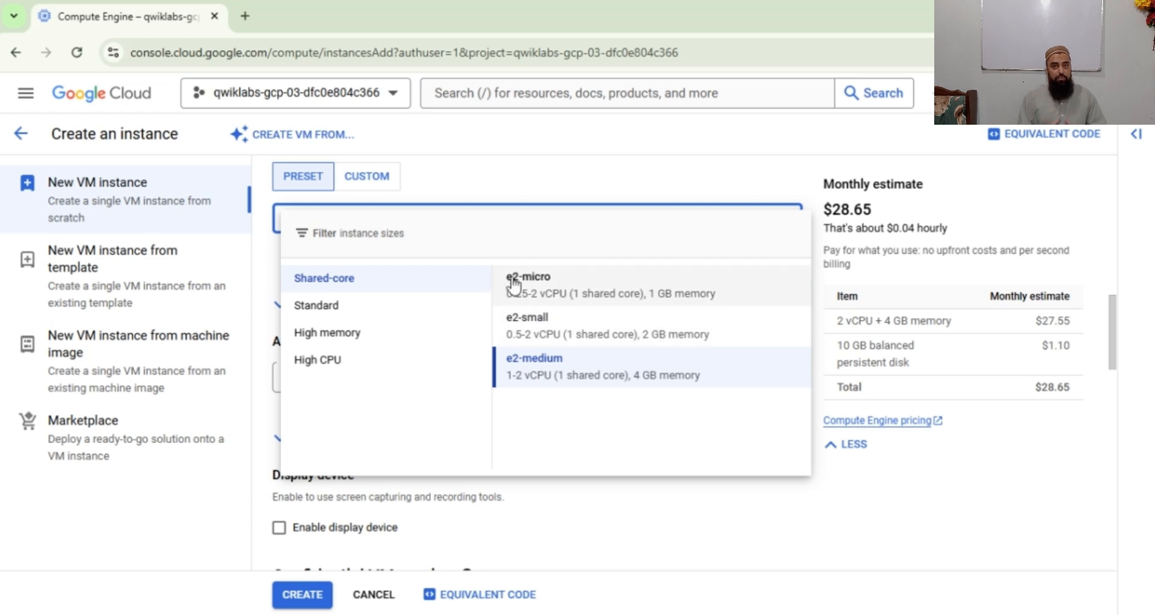
{"action": "left_click", "coordinate": [572, 290]}
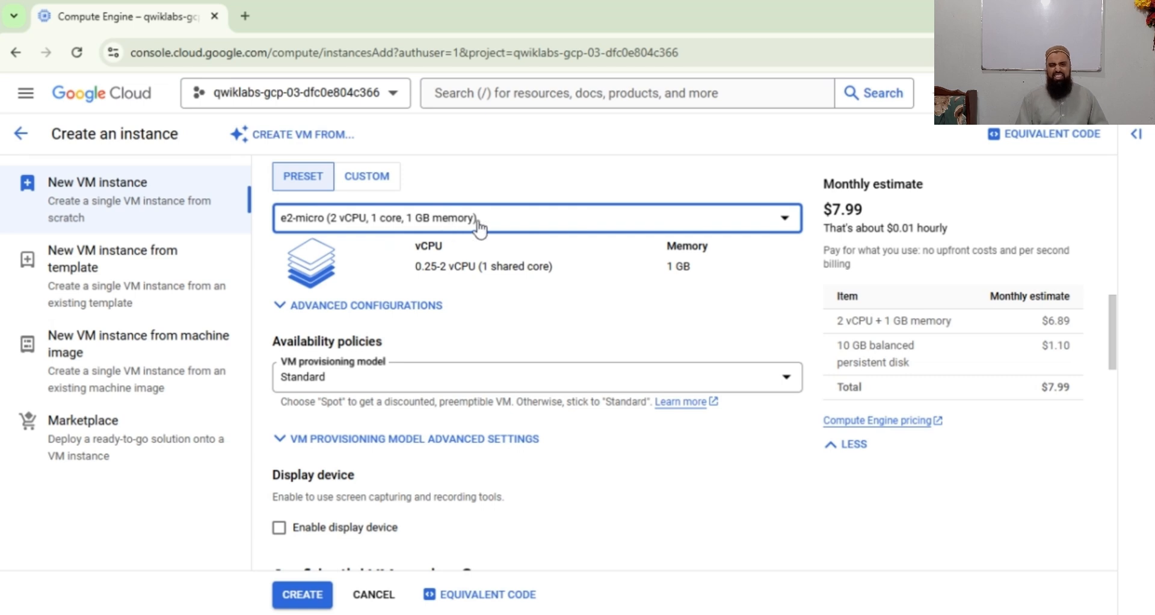
{"action": "left_click", "coordinate": [528, 229]}
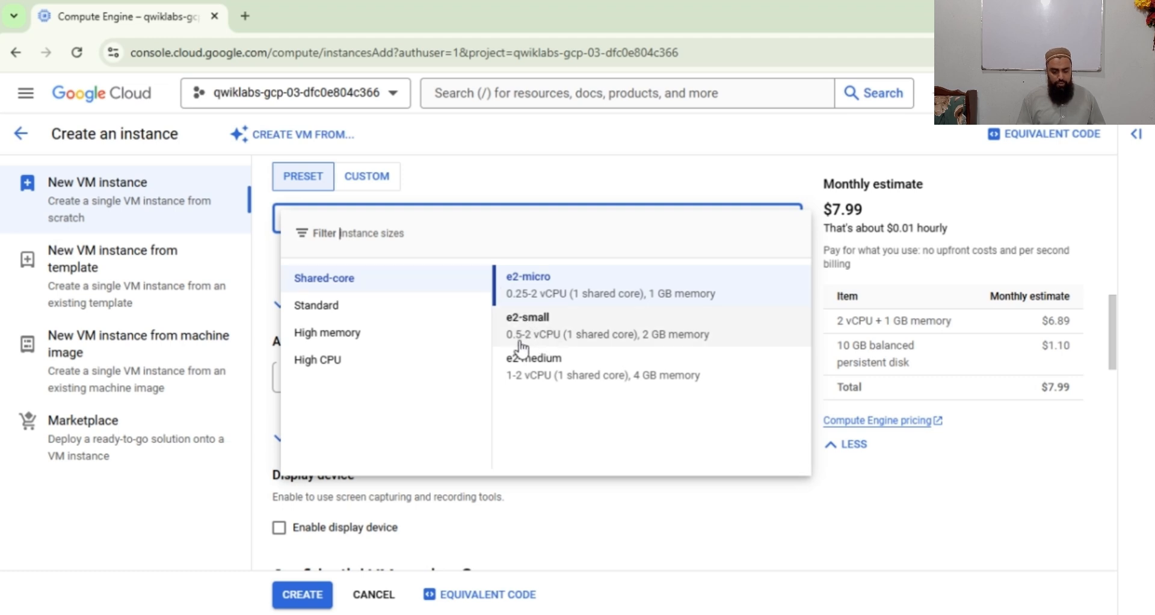
{"action": "left_click", "coordinate": [546, 376]}
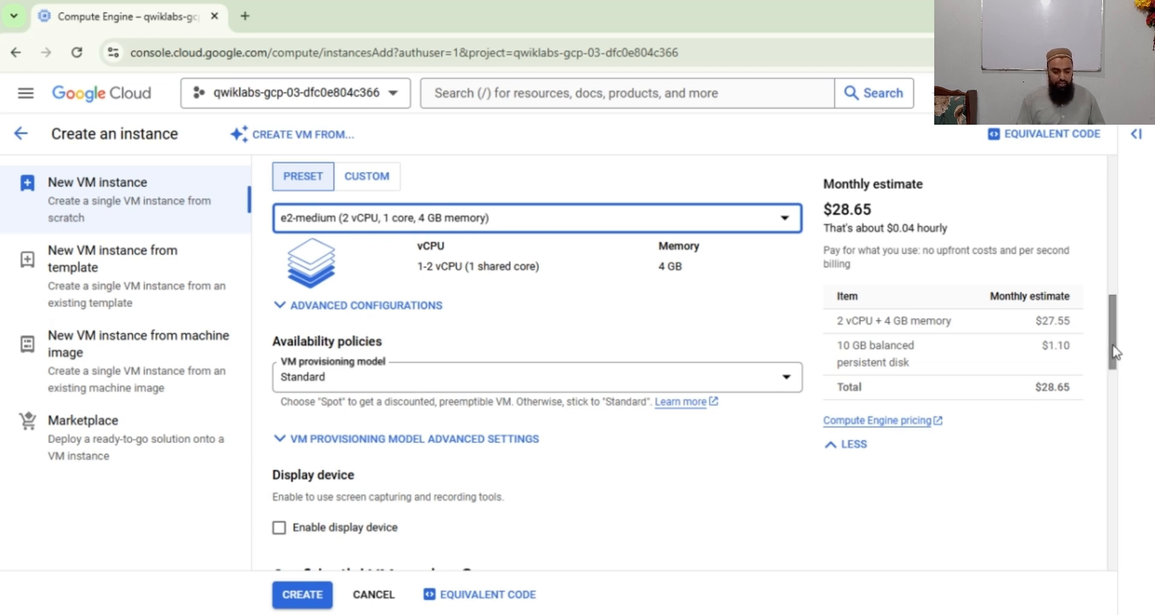
Switch to the compute-optimized machine family and read its workload description
{"action": "left_click_drag", "start_coordinate": [1114, 352], "coordinate": [1116, 229]}
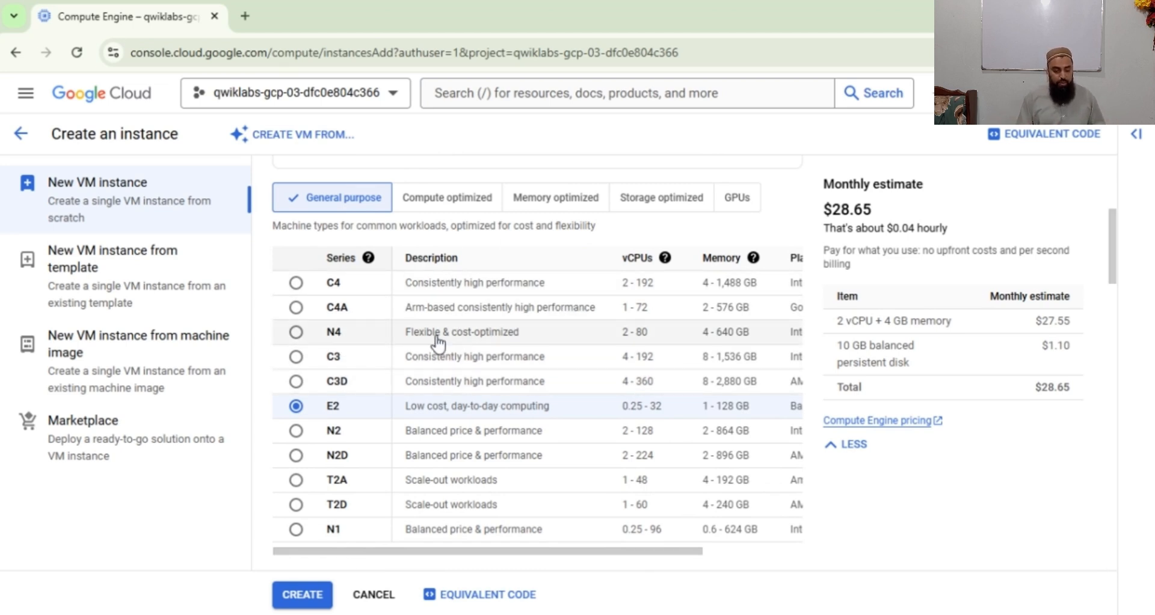
{"action": "left_click", "coordinate": [454, 204]}
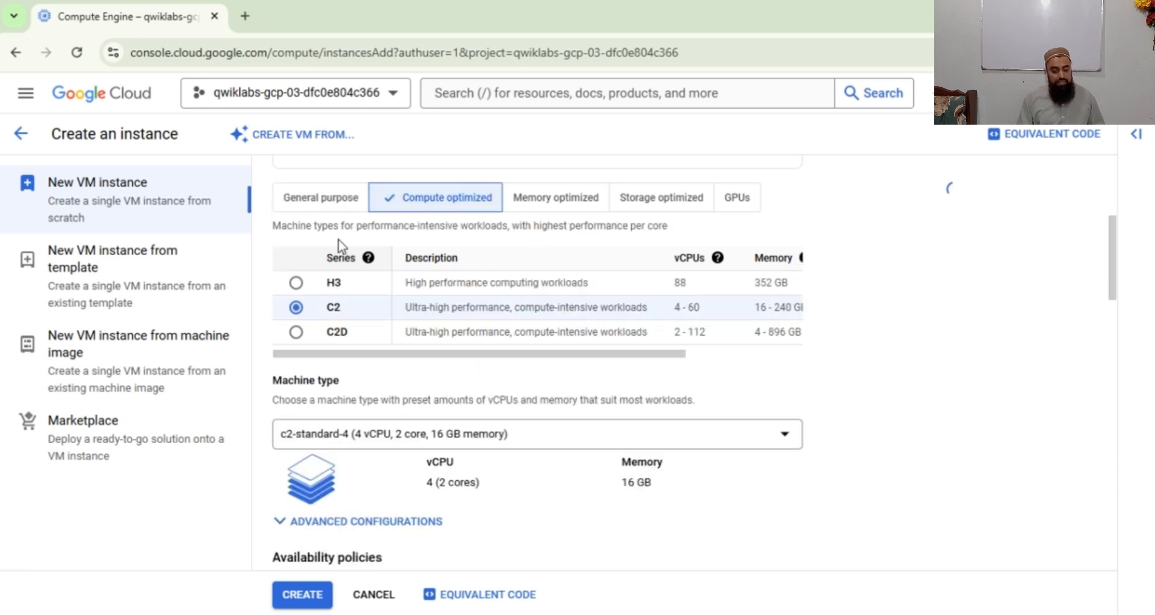
{"action": "left_click_drag", "start_coordinate": [371, 227], "coordinate": [675, 234]}
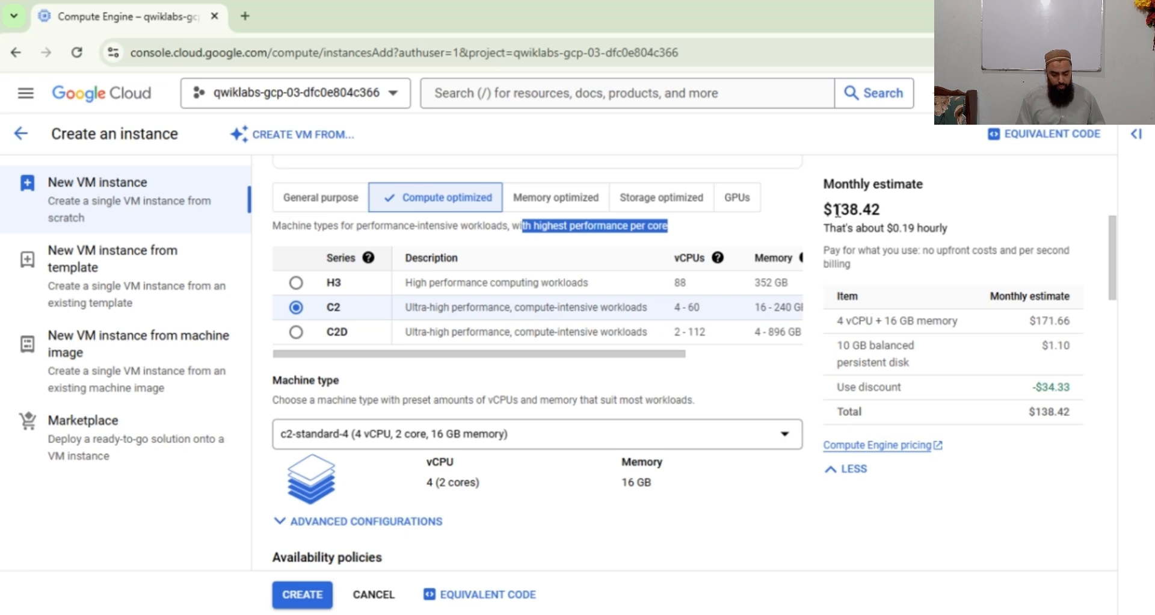
Choose the c2-standard-60 machine type with 60 vCPUs and 240 GB of memory, and check its monthly estimate
{"action": "left_click", "coordinate": [785, 433]}
{"action": "left_click", "coordinate": [559, 446]}
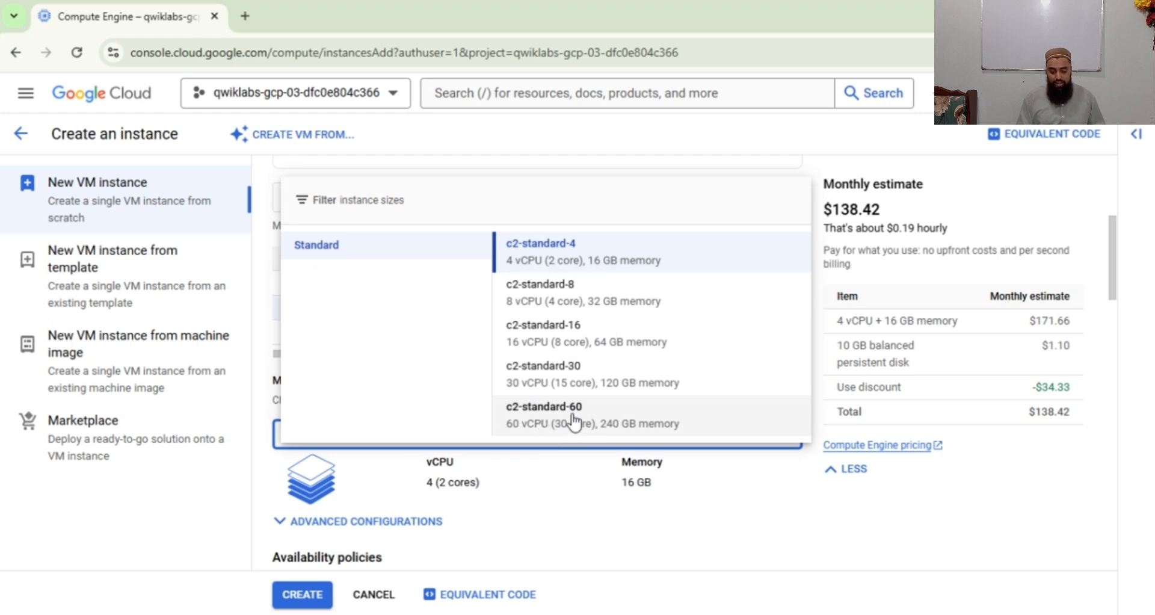
{"action": "left_click", "coordinate": [574, 423]}
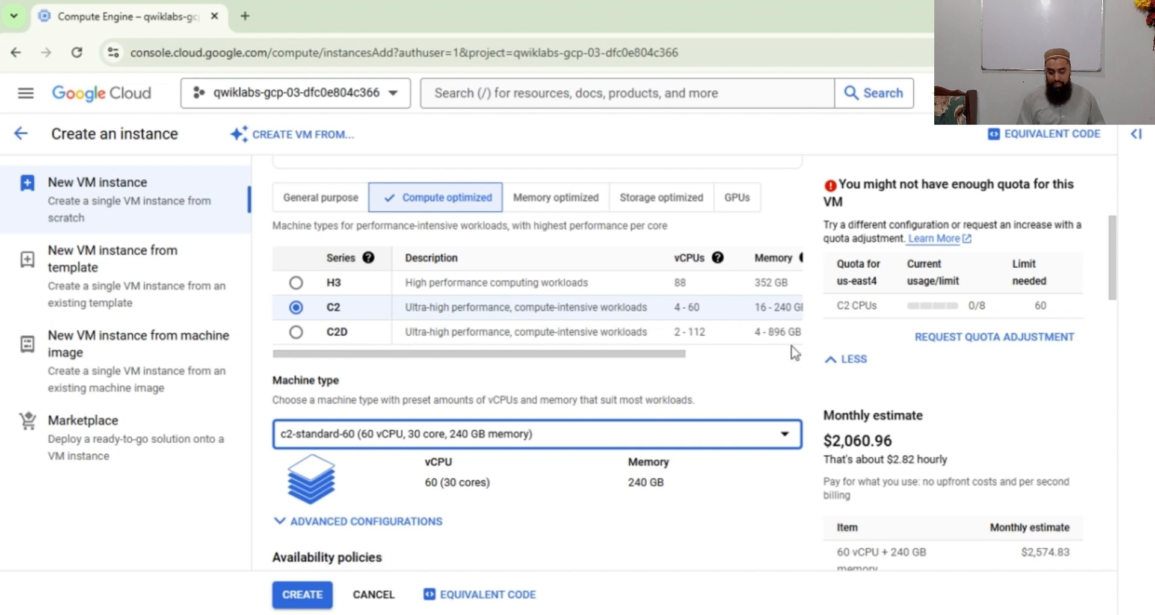
{"action": "left_click_drag", "start_coordinate": [827, 443], "coordinate": [901, 445]}
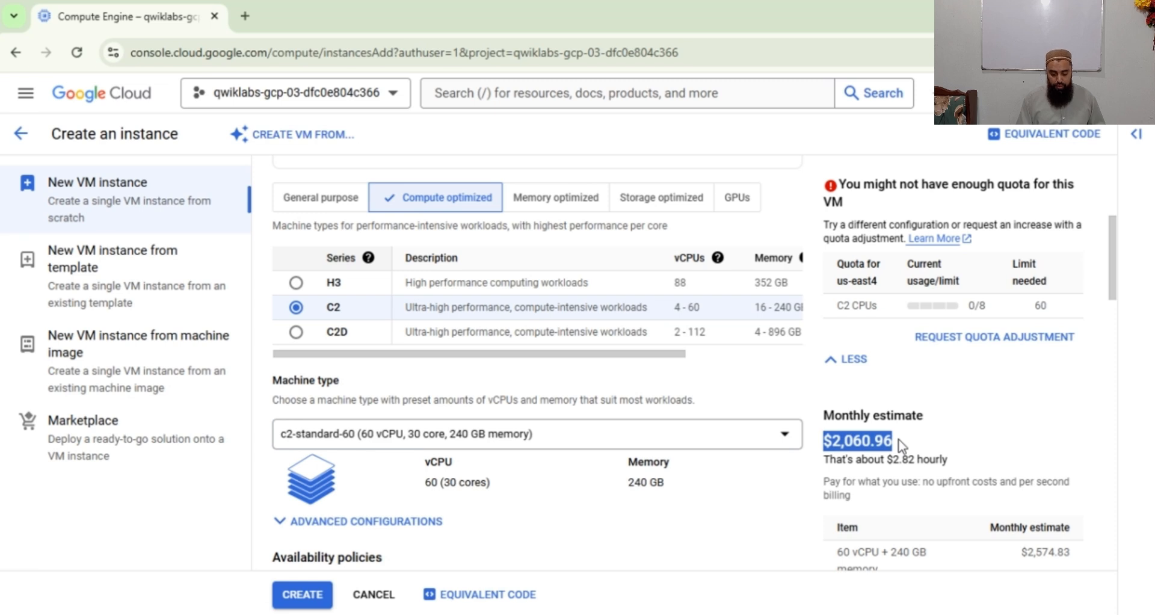
{"action": "left_click", "coordinate": [791, 447]}
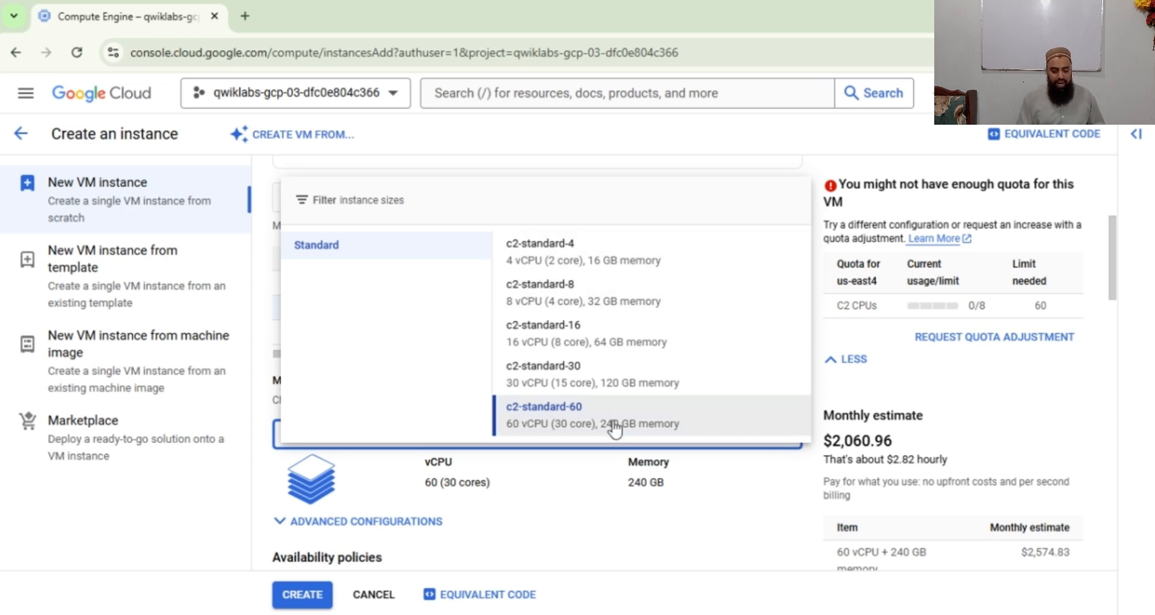
{"action": "left_click", "coordinate": [741, 462]}
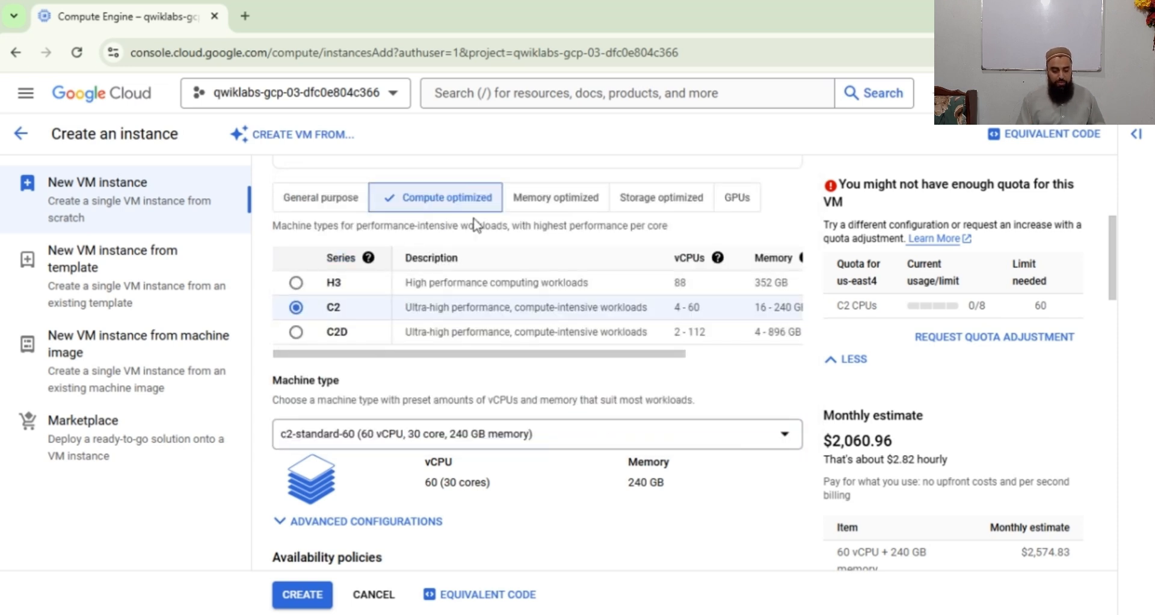
Switch to the memory-optimized machine family and examine its description, memory ranges and platforms
{"action": "left_click", "coordinate": [549, 207]}
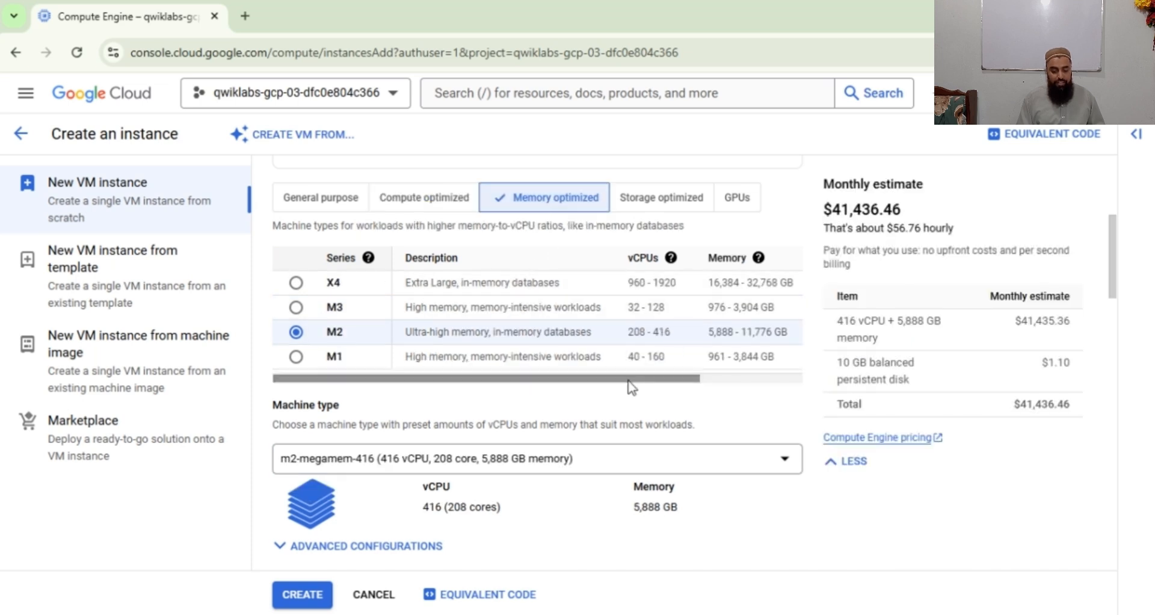
{"action": "left_click_drag", "start_coordinate": [636, 378], "coordinate": [727, 377]}
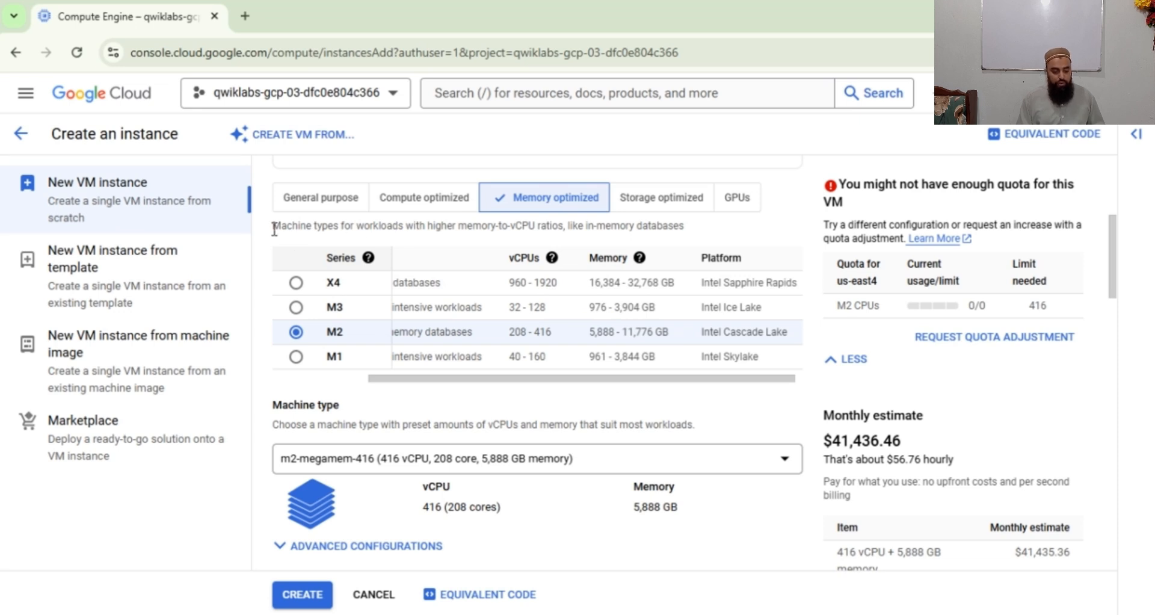
{"action": "left_click_drag", "start_coordinate": [379, 229], "coordinate": [567, 227]}
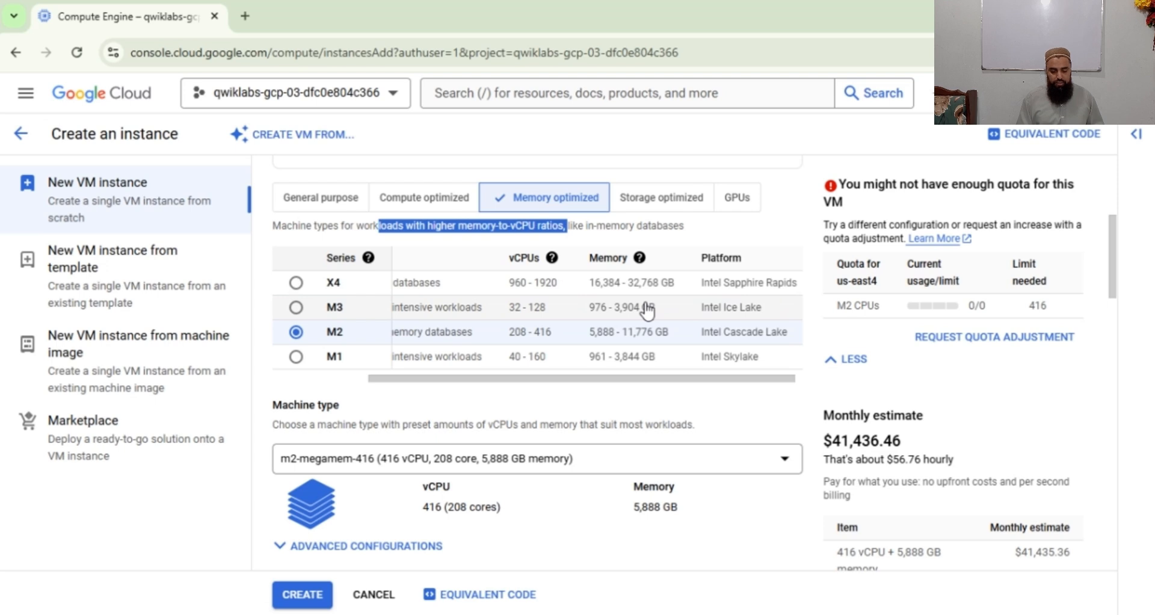
Look through the storage-optimized and GPU machine families, checking the workload description and the GPU monthly estimate
{"action": "left_click", "coordinate": [655, 202]}
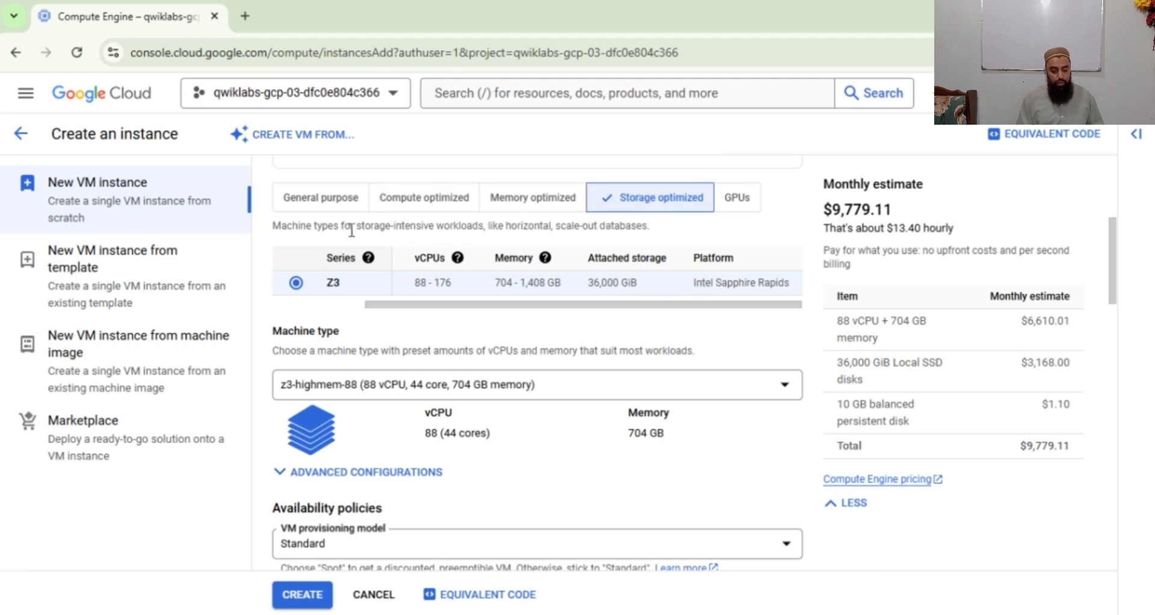
{"action": "left_click_drag", "start_coordinate": [351, 230], "coordinate": [466, 221]}
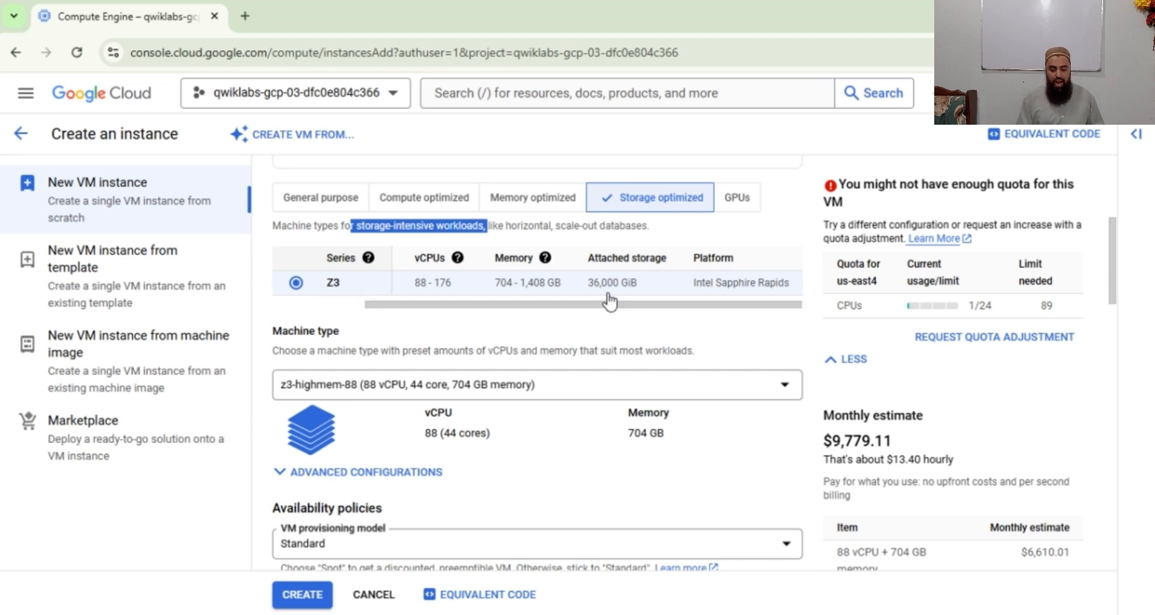
{"action": "left_click", "coordinate": [735, 201]}
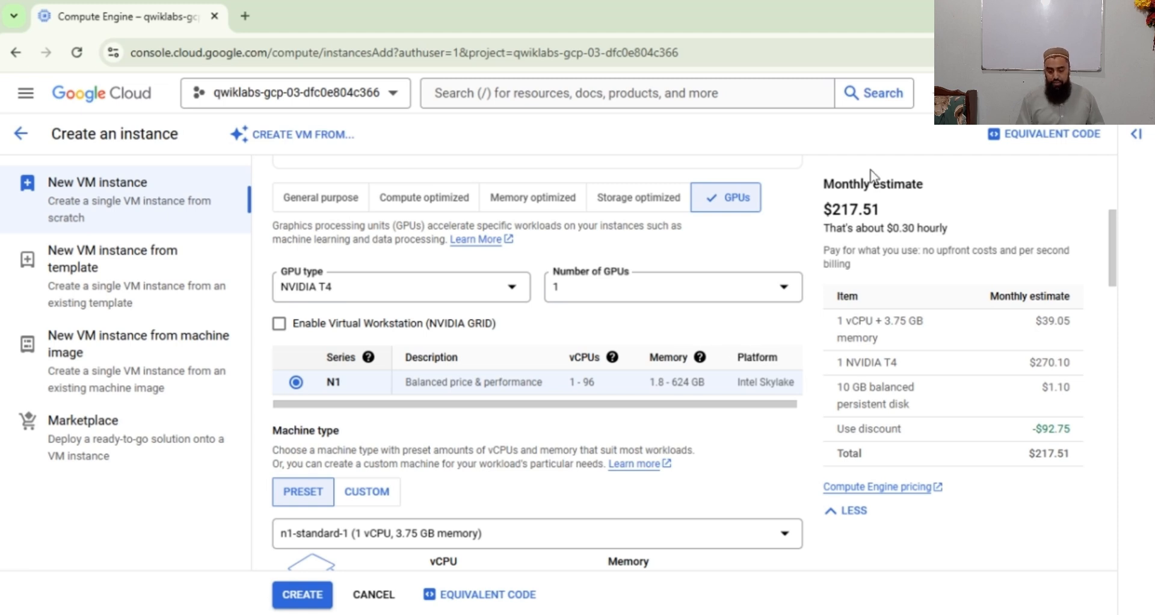
{"action": "left_click_drag", "start_coordinate": [825, 209], "coordinate": [894, 210]}
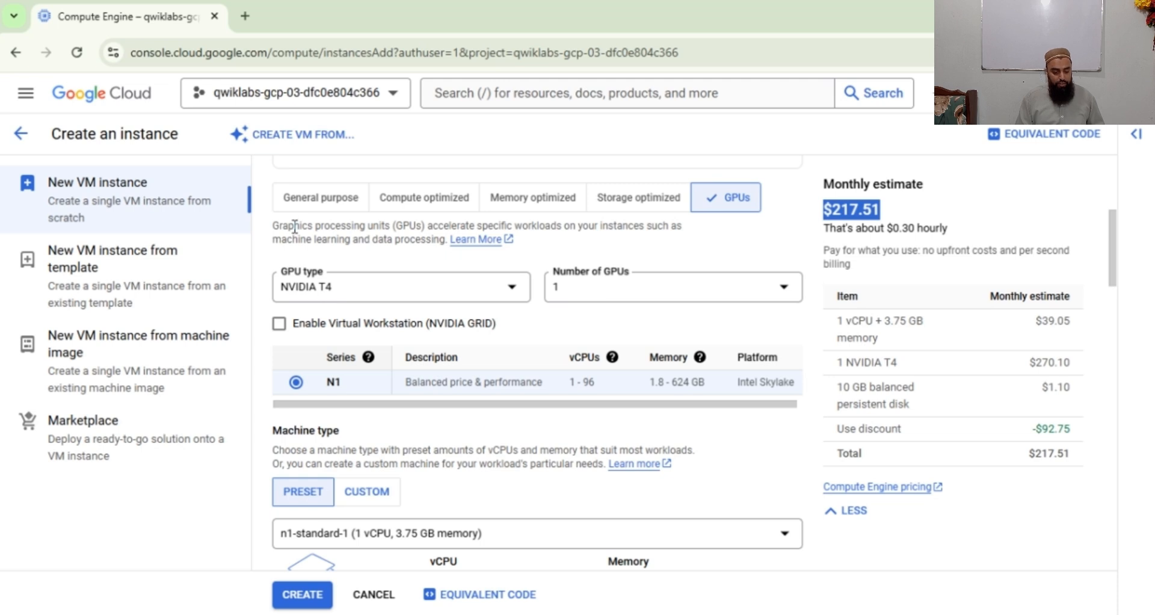
Return to the general-purpose machine family and review the platforms of its series
{"action": "left_click", "coordinate": [319, 205]}
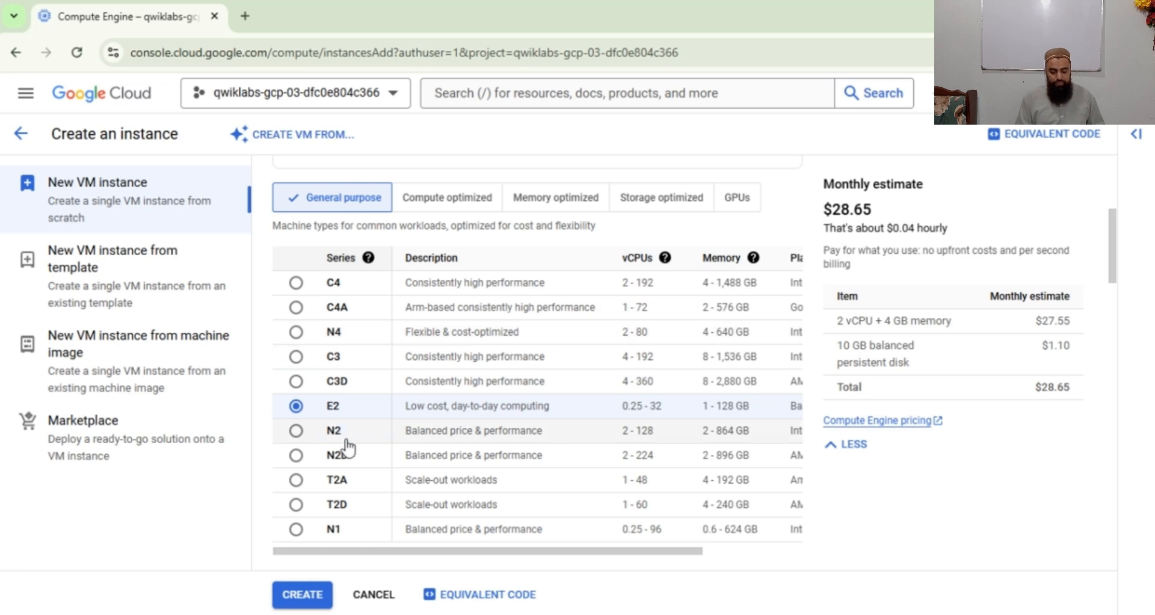
{"action": "left_click_drag", "start_coordinate": [431, 552], "coordinate": [788, 548]}
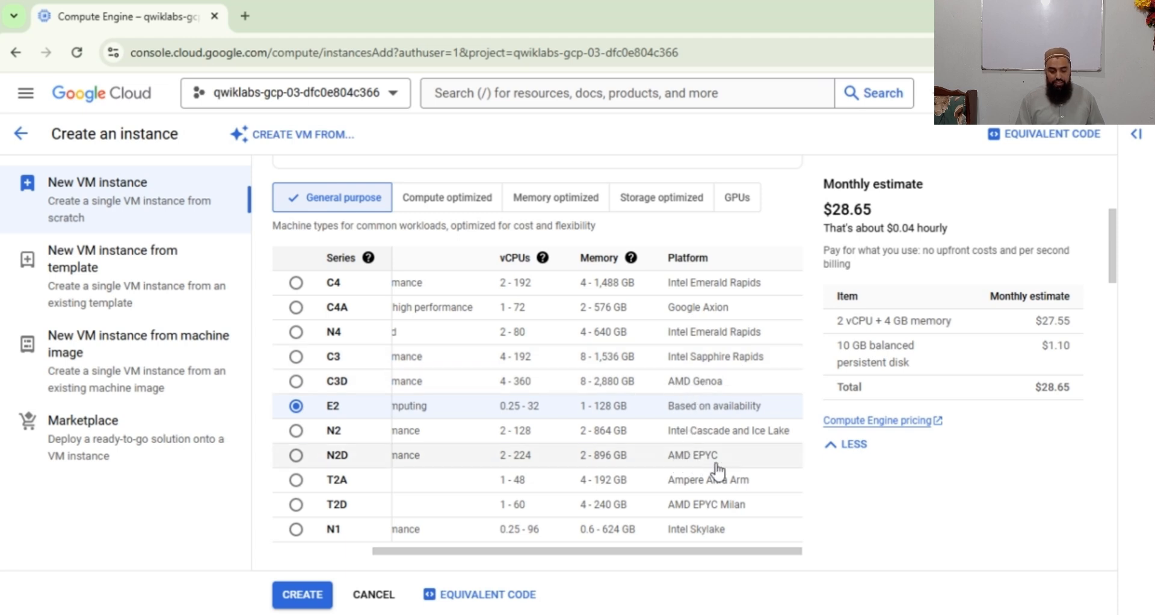
{"action": "left_click_drag", "start_coordinate": [684, 551], "coordinate": [512, 552]}
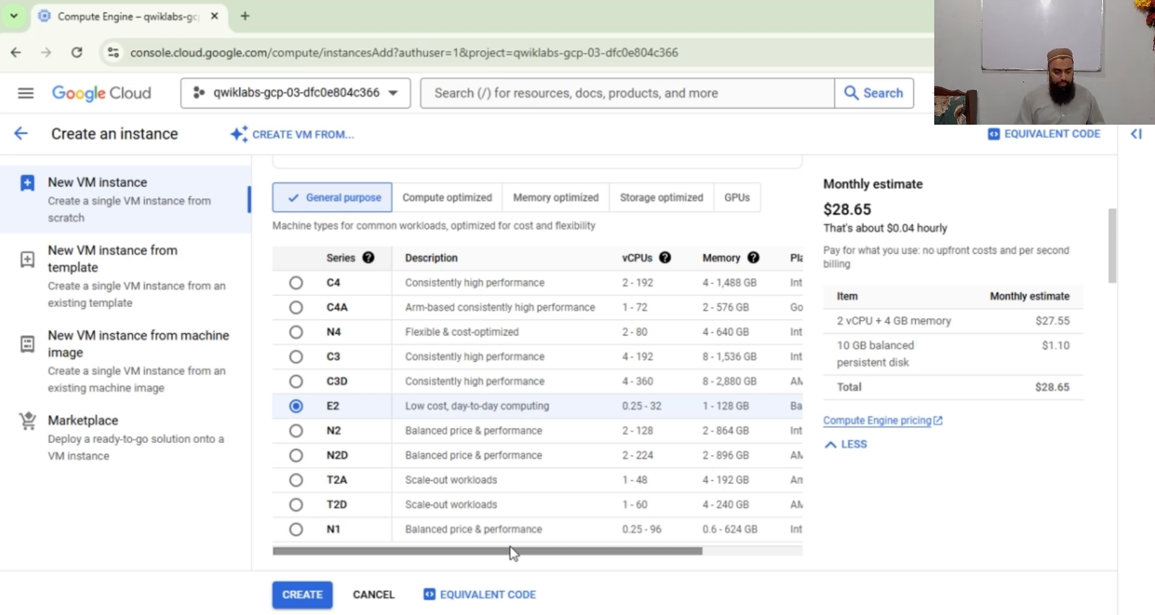
Try the C4 series, switch back to E2 with the e2-medium preset, and check the monthly estimate
{"action": "left_click", "coordinate": [296, 282]}
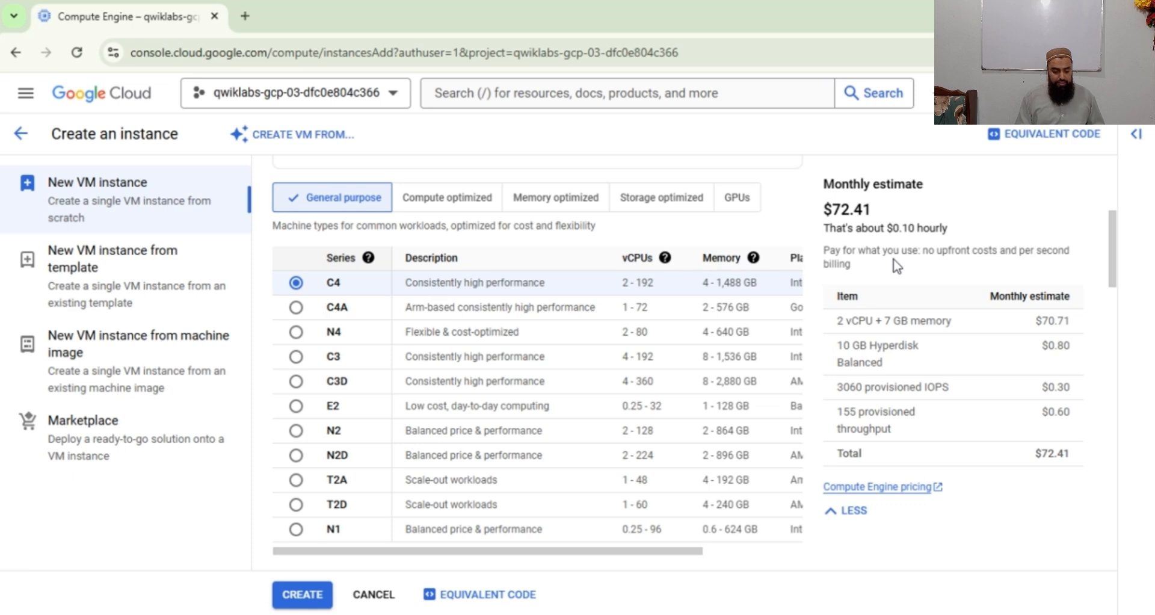
{"action": "left_click", "coordinate": [296, 407]}
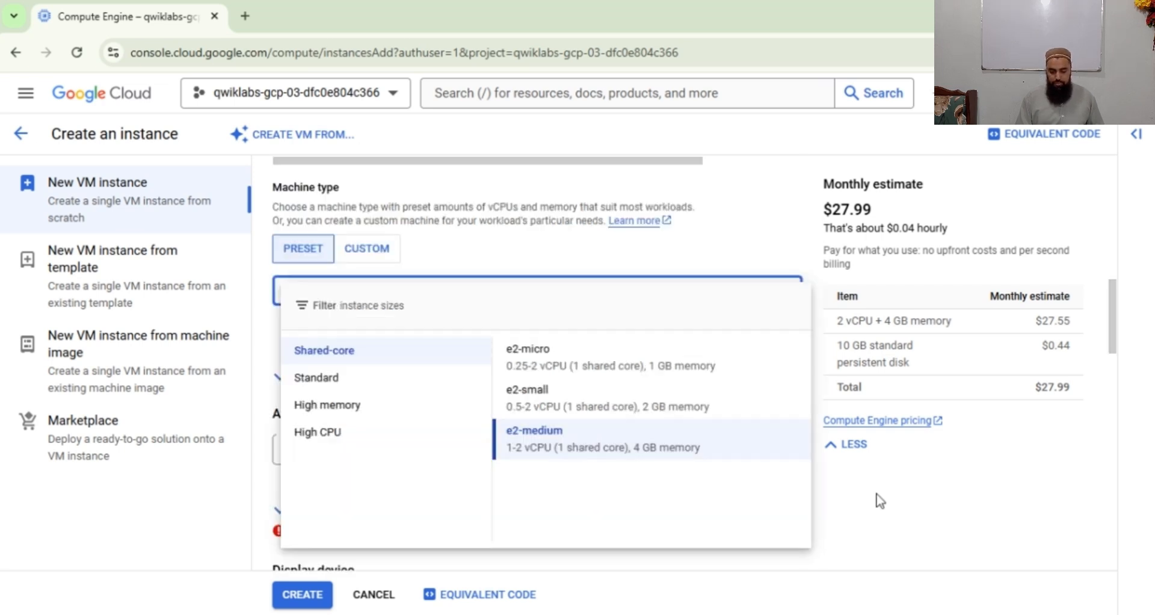
{"action": "left_click", "coordinate": [868, 499]}
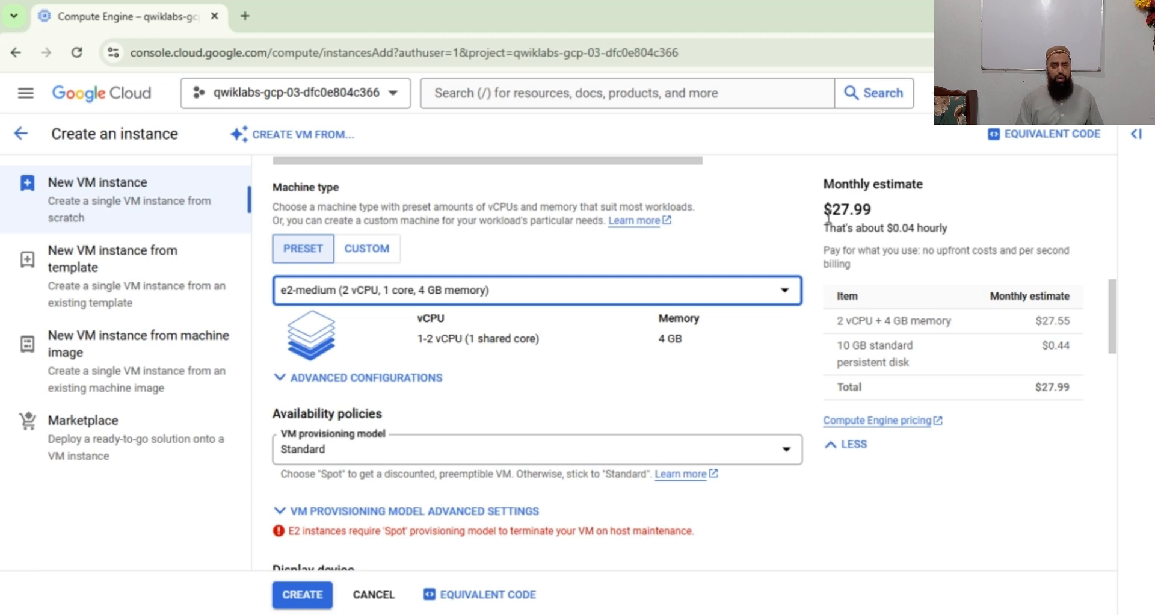
{"action": "left_click_drag", "start_coordinate": [824, 209], "coordinate": [874, 212]}
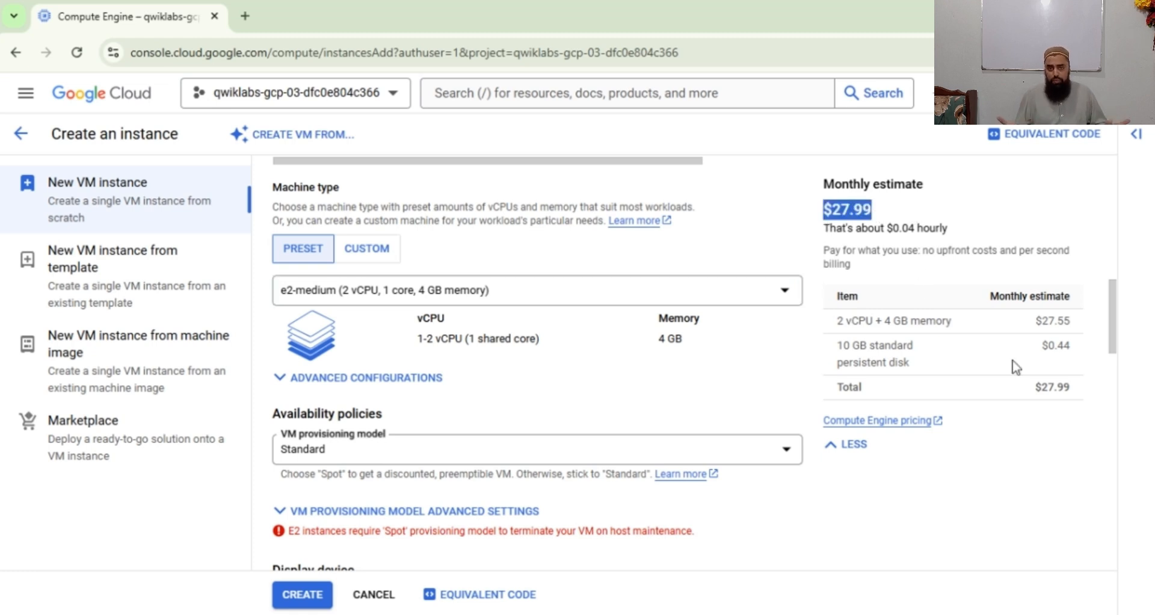
{"action": "left_click", "coordinate": [1035, 450]}
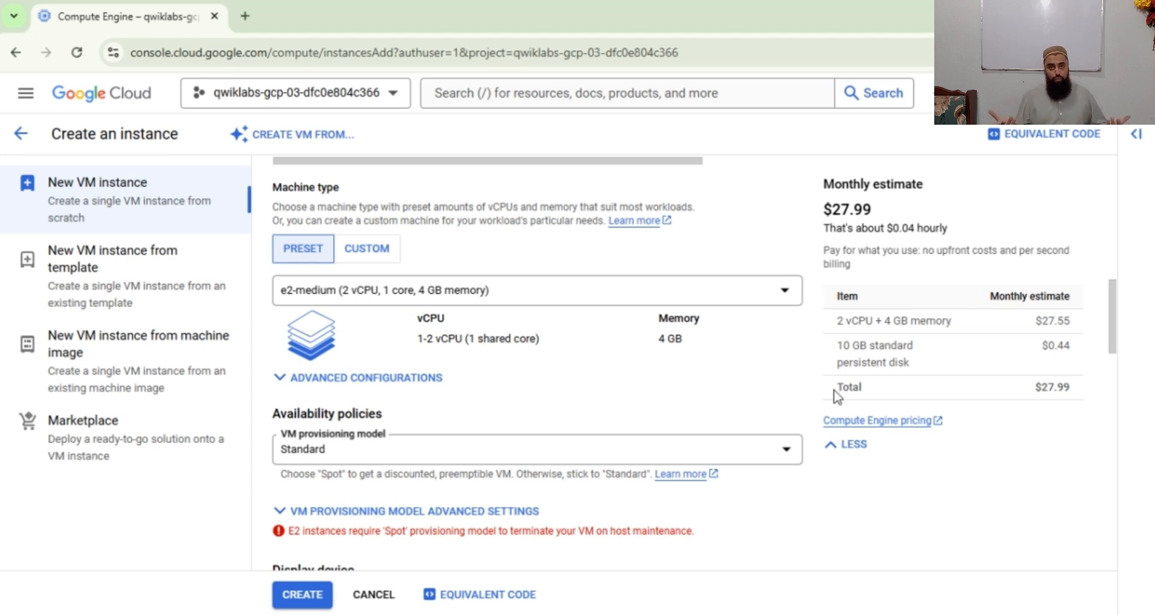
Set the VM provisioning model under the availability policies to Spot
{"action": "scroll", "coordinate": [727, 301], "scroll_direction": "down", "scroll_amount": 3}
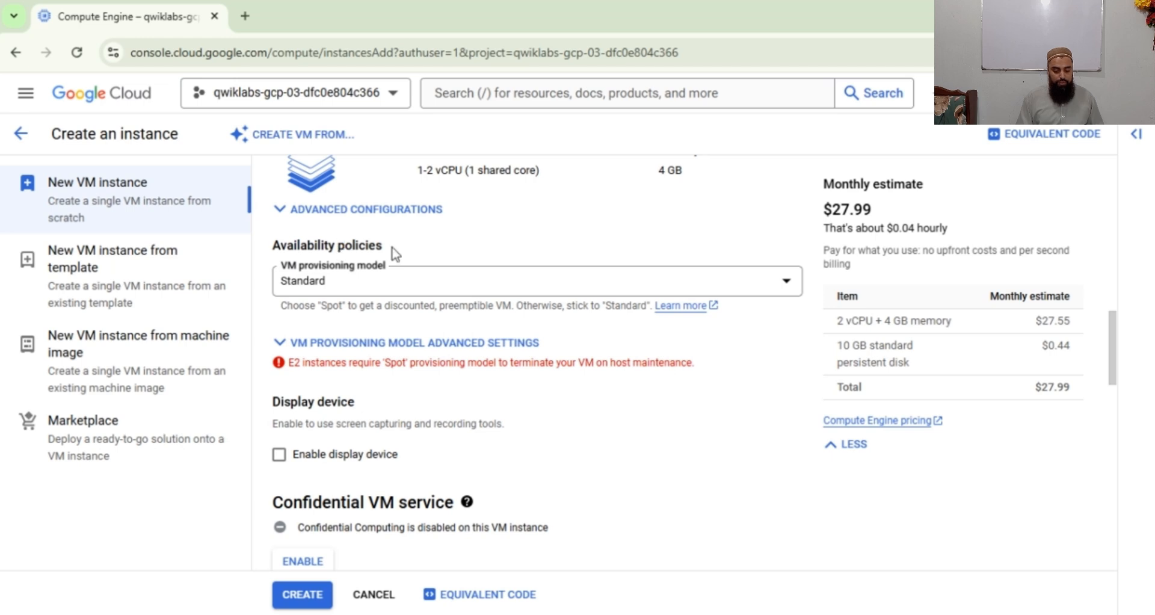
{"action": "left_click", "coordinate": [608, 278]}
{"action": "left_click", "coordinate": [517, 340]}
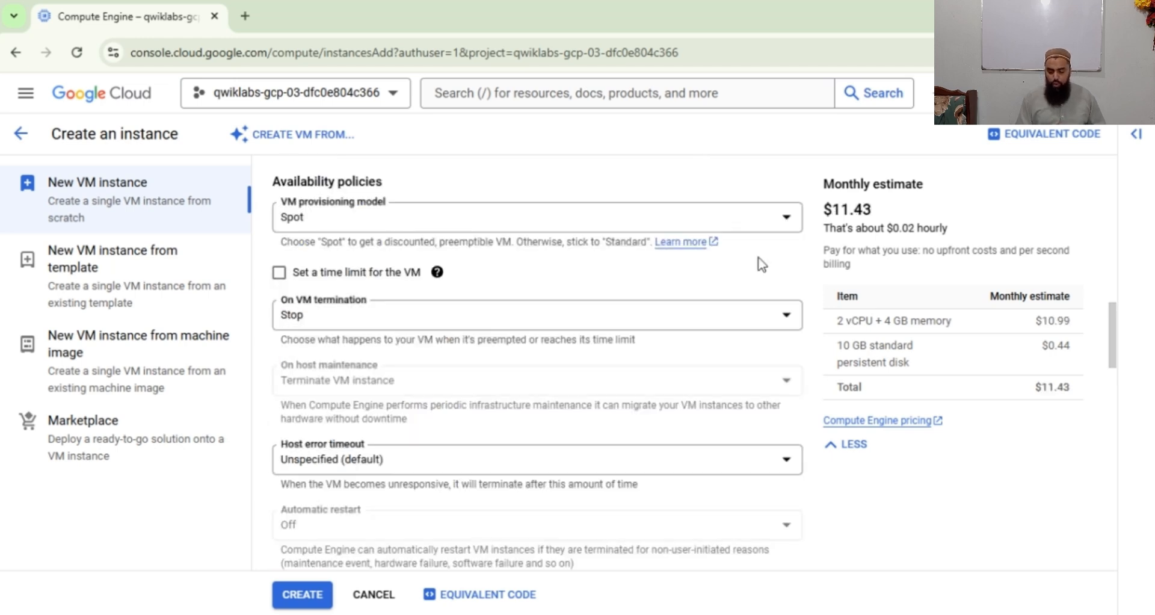
Set the VM provisioning model to Standard and check the resulting monthly estimate
{"action": "scroll", "coordinate": [1121, 341], "scroll_direction": "up", "scroll_amount": 2}
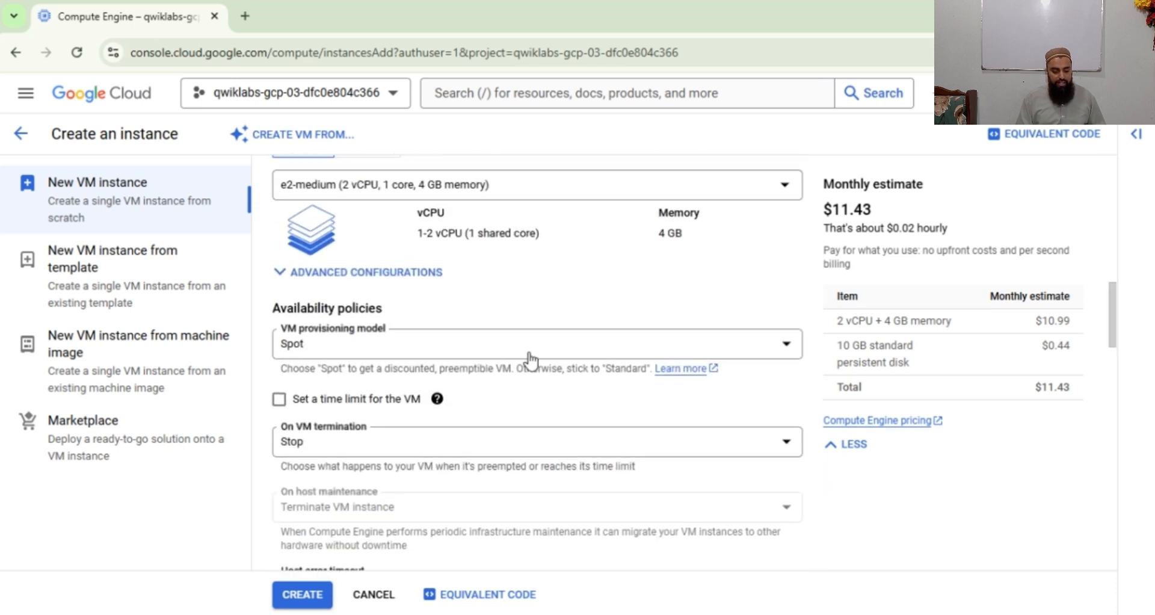
{"action": "left_click_drag", "start_coordinate": [271, 311], "coordinate": [392, 312]}
{"action": "left_click", "coordinate": [578, 350]}
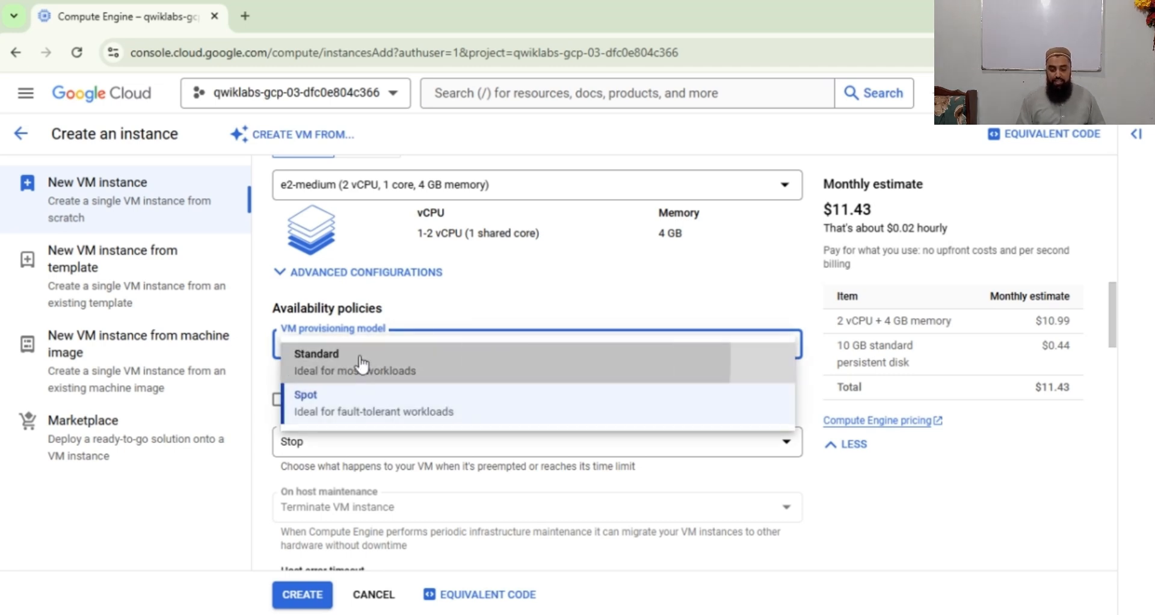
{"action": "left_click", "coordinate": [457, 350]}
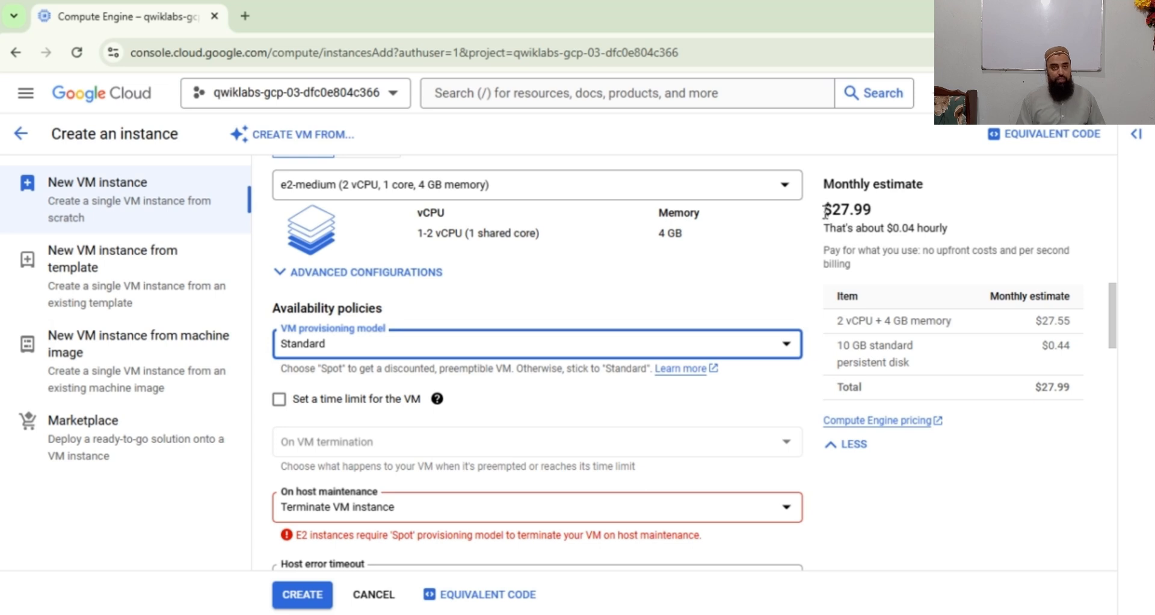
{"action": "left_click_drag", "start_coordinate": [826, 211], "coordinate": [877, 215]}
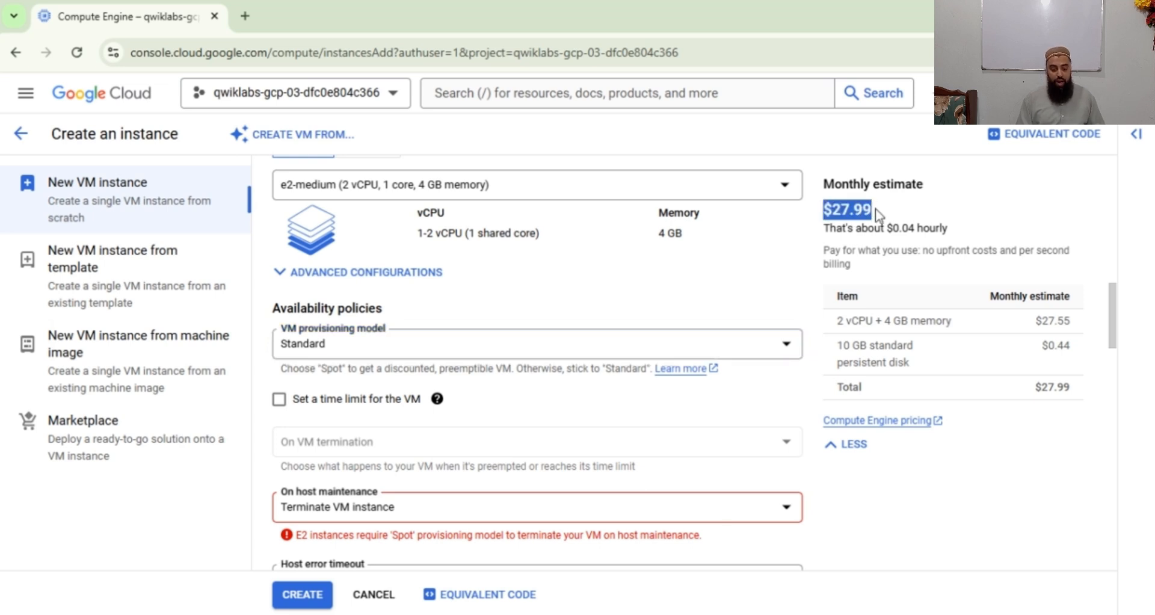
Switch the VM provisioning model back to Spot and compare its monthly estimate
{"action": "left_click", "coordinate": [629, 341]}
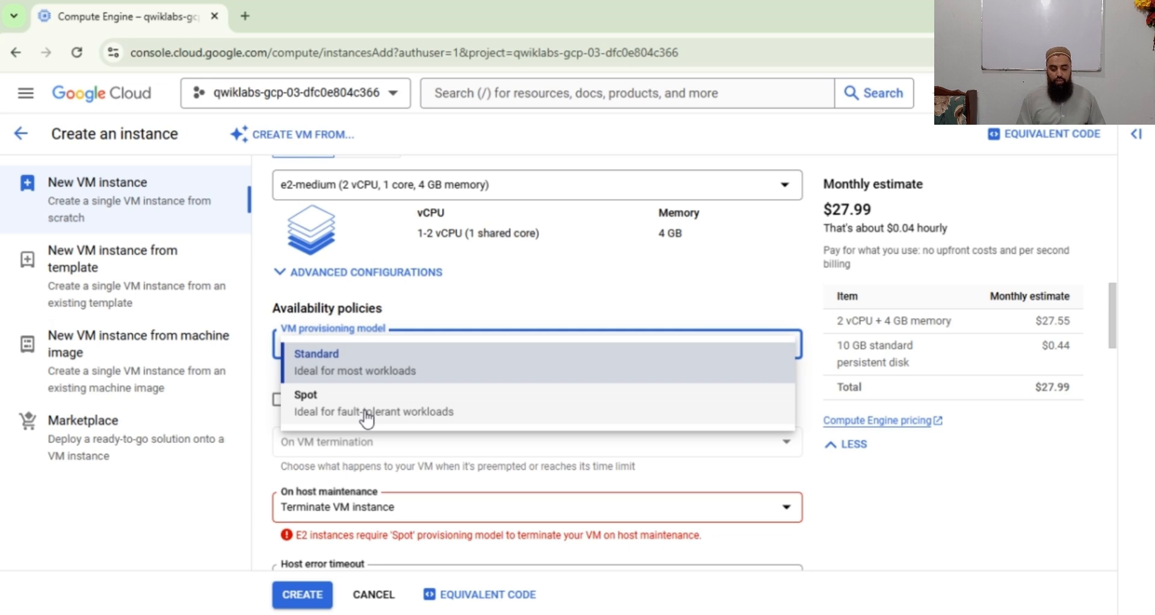
{"action": "left_click", "coordinate": [367, 414]}
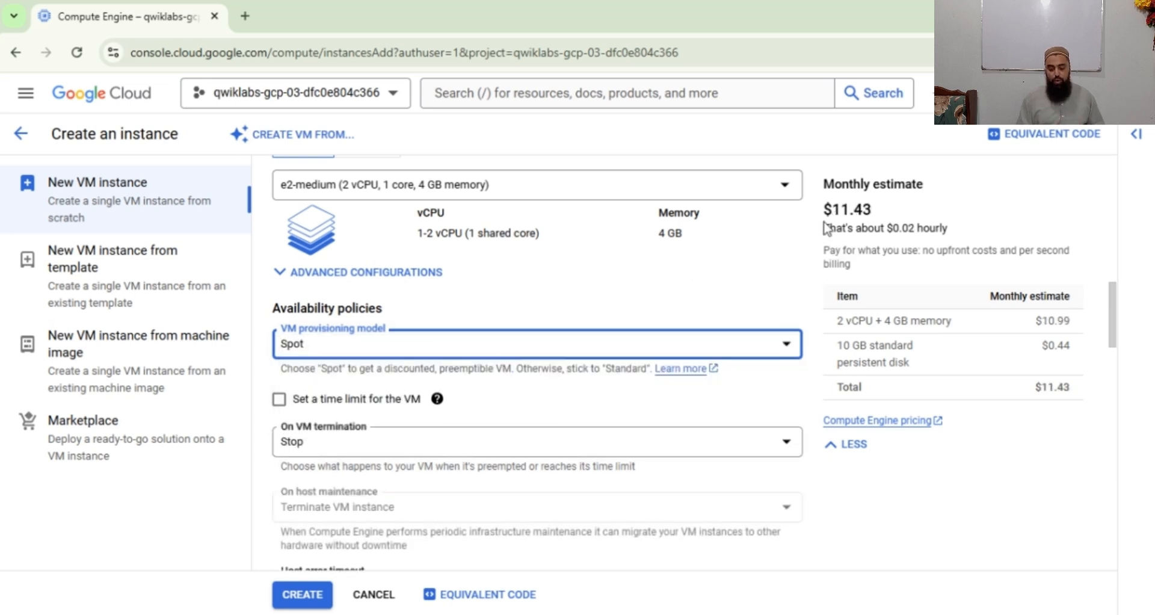
{"action": "left_click_drag", "start_coordinate": [826, 209], "coordinate": [885, 214]}
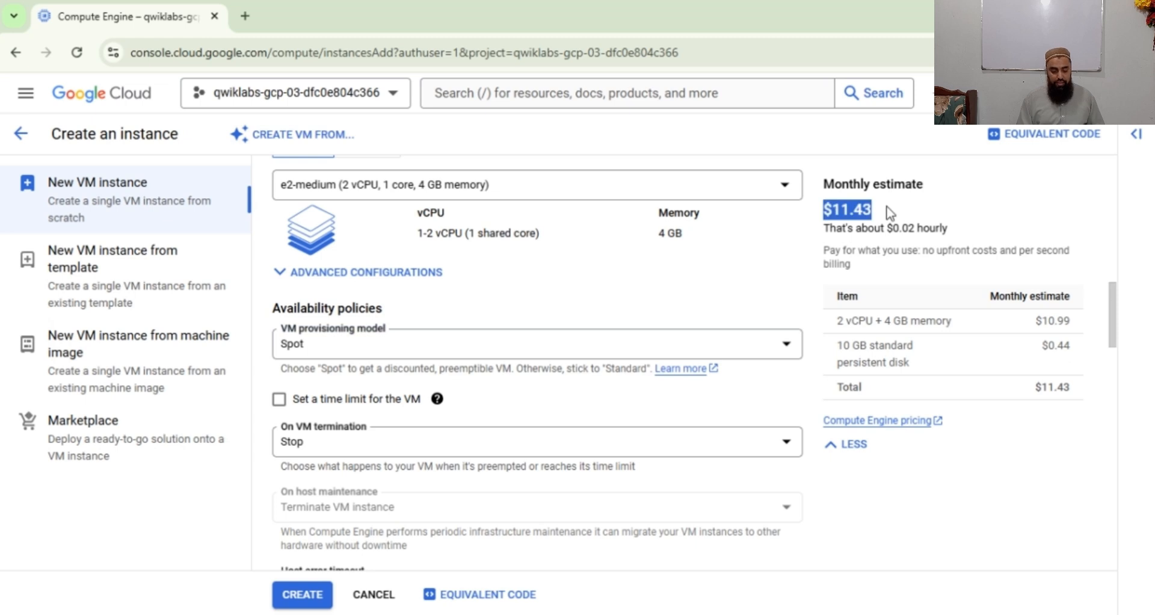
{"action": "left_click_drag", "start_coordinate": [1114, 320], "coordinate": [1117, 326]}
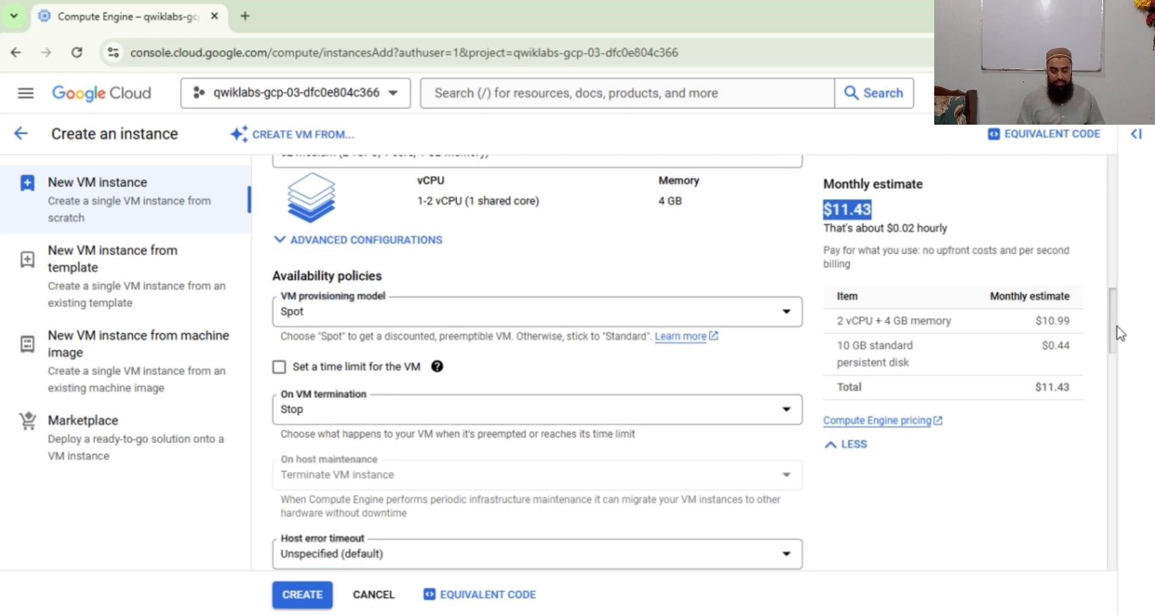
Set the VM provisioning model to Standard and the host maintenance policy to Migrate VM instance (Recommended)
{"action": "left_click", "coordinate": [758, 319]}
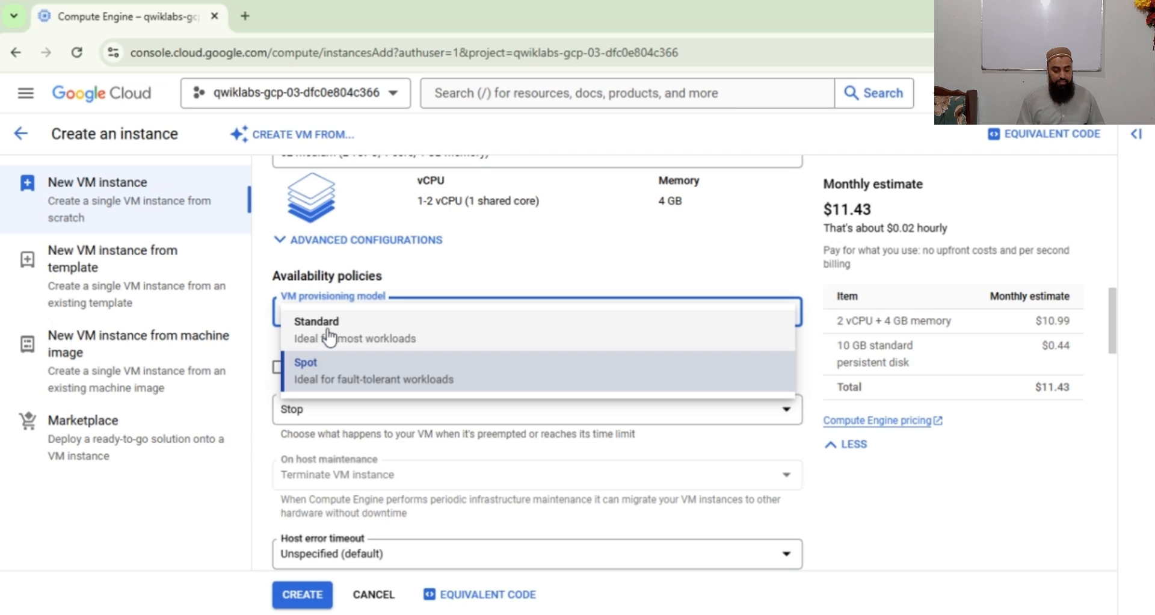
{"action": "left_click", "coordinate": [328, 336]}
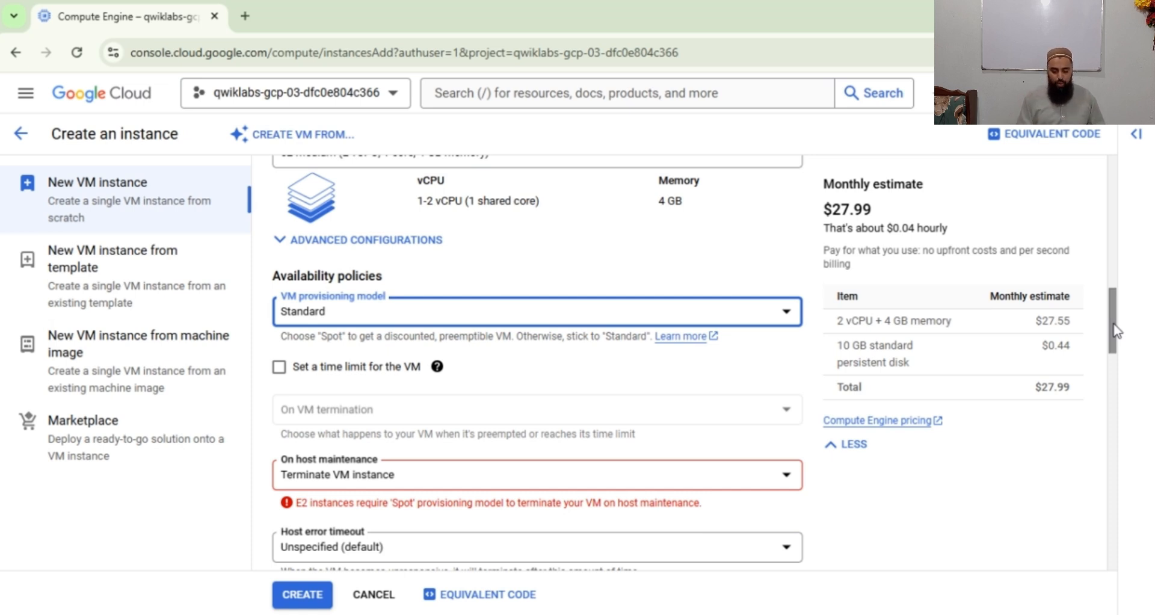
{"action": "scroll", "coordinate": [412, 288], "scroll_direction": "down", "scroll_amount": 3}
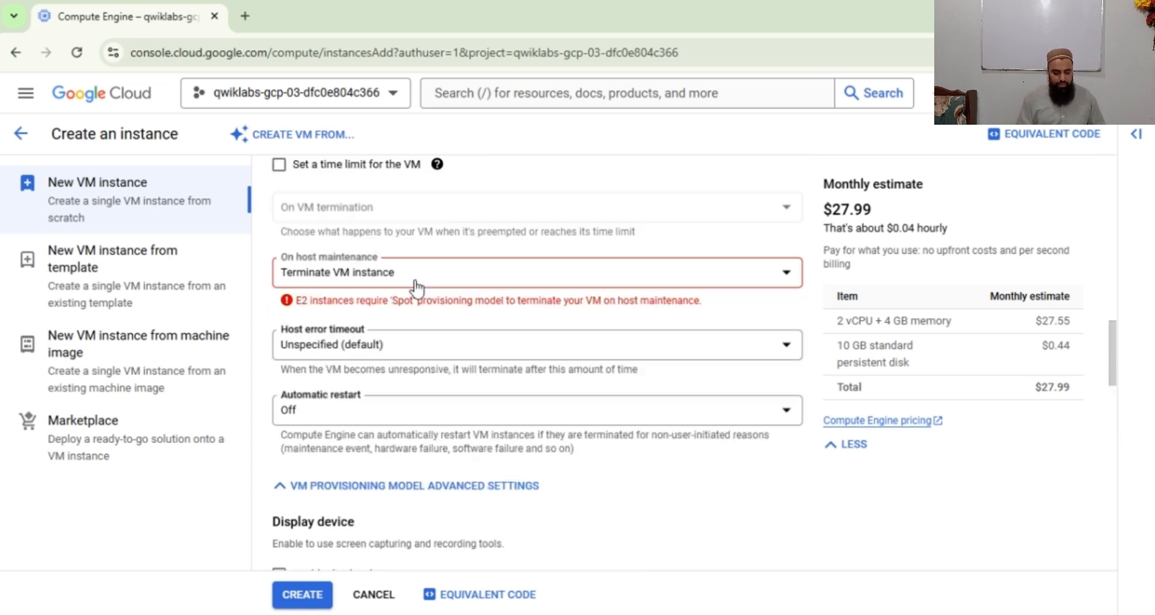
{"action": "left_click", "coordinate": [770, 279]}
{"action": "left_click", "coordinate": [369, 282]}
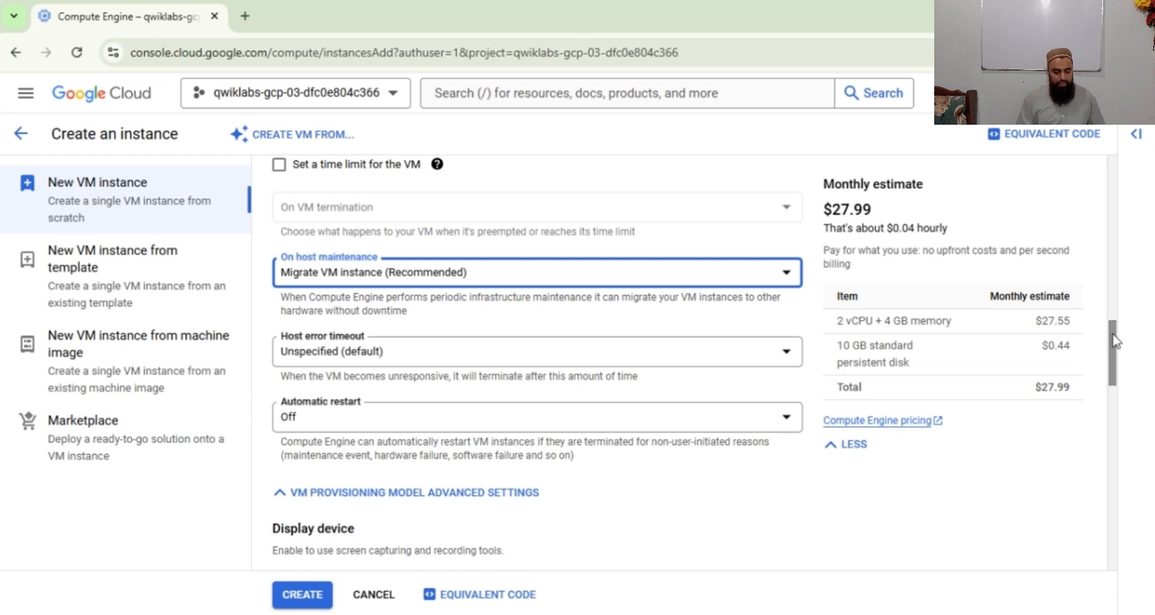
Review the availability policies and read the host maintenance description about periodic infrastructure maintenance
{"action": "scroll", "coordinate": [1111, 334], "scroll_direction": "down", "scroll_amount": 2}
{"action": "scroll", "coordinate": [1118, 356], "scroll_direction": "up", "scroll_amount": 5}
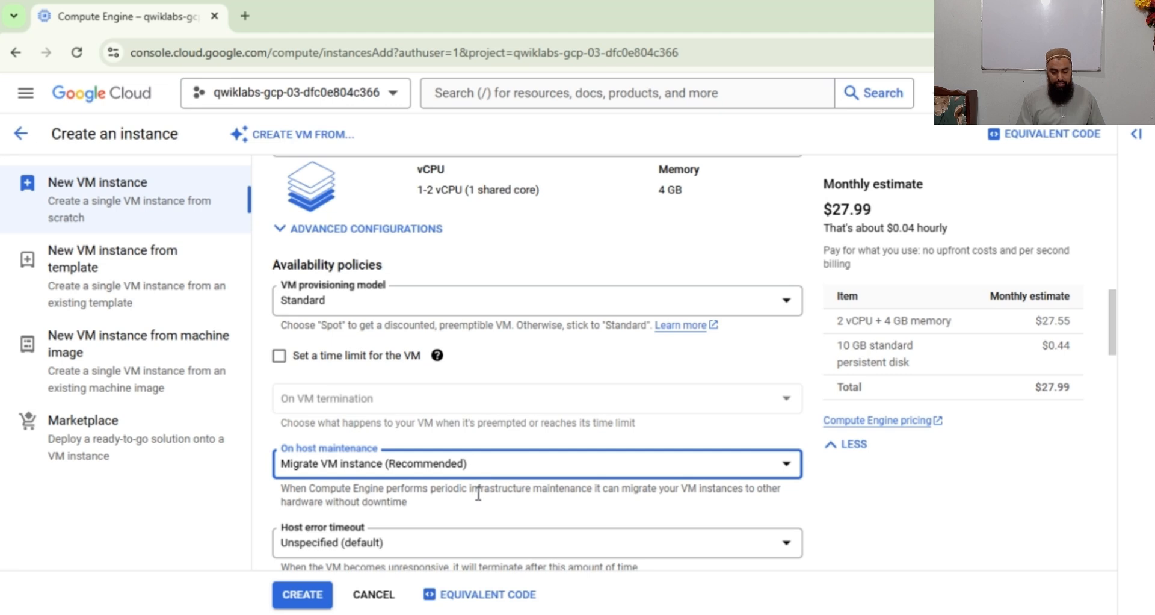
{"action": "left_click_drag", "start_coordinate": [471, 490], "coordinate": [589, 489]}
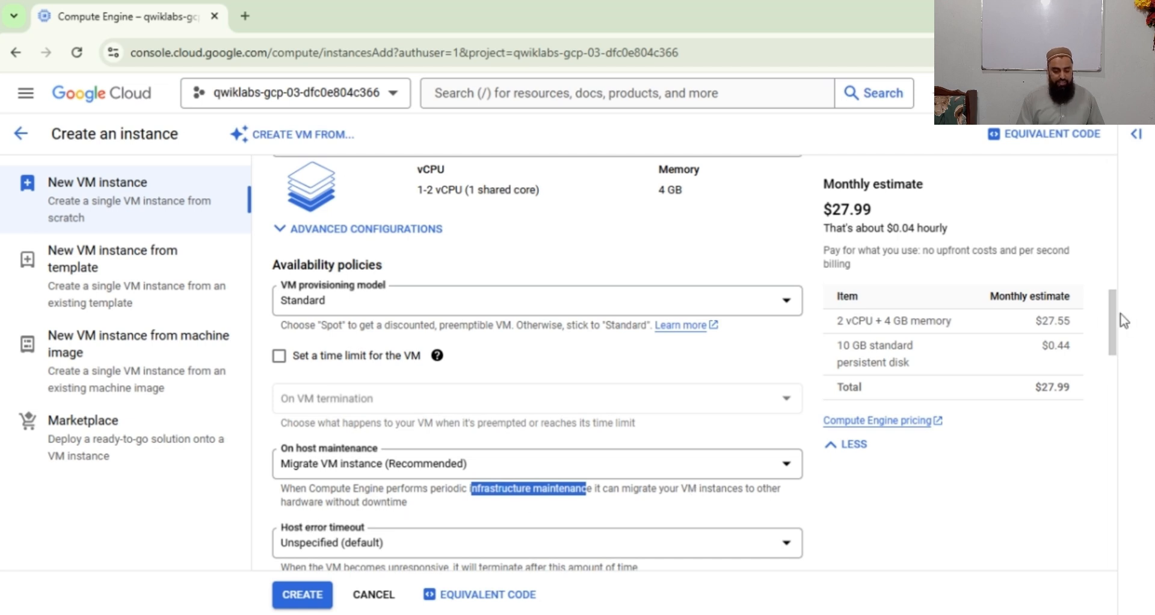
Read the help note for the Confidential VM service and close it
{"action": "left_click_drag", "start_coordinate": [1114, 327], "coordinate": [1115, 364]}
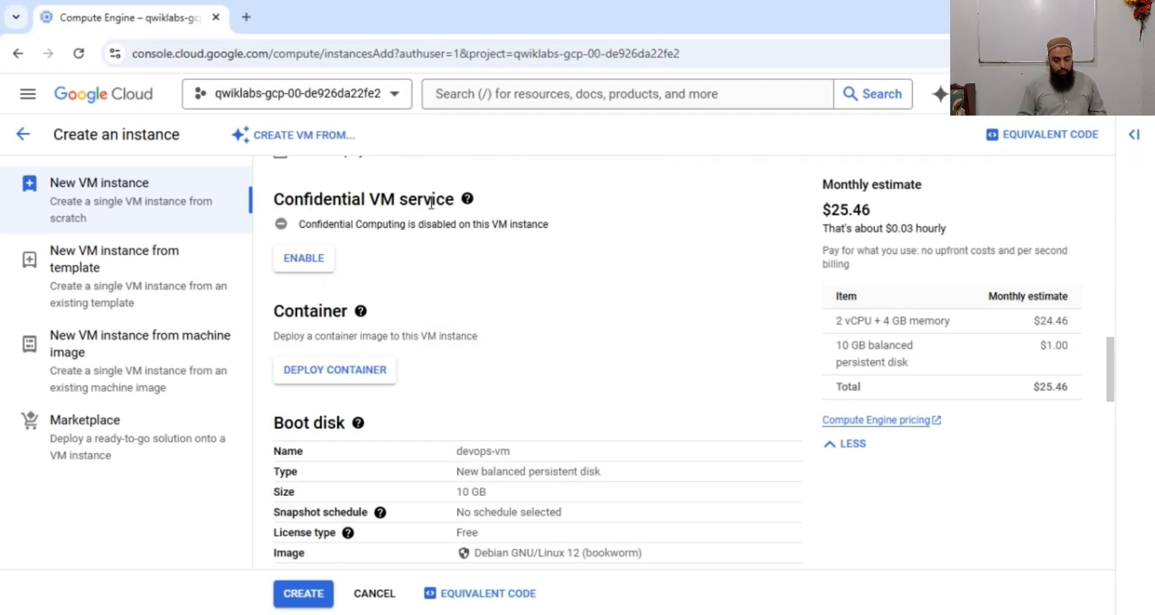
{"action": "left_click", "coordinate": [467, 201]}
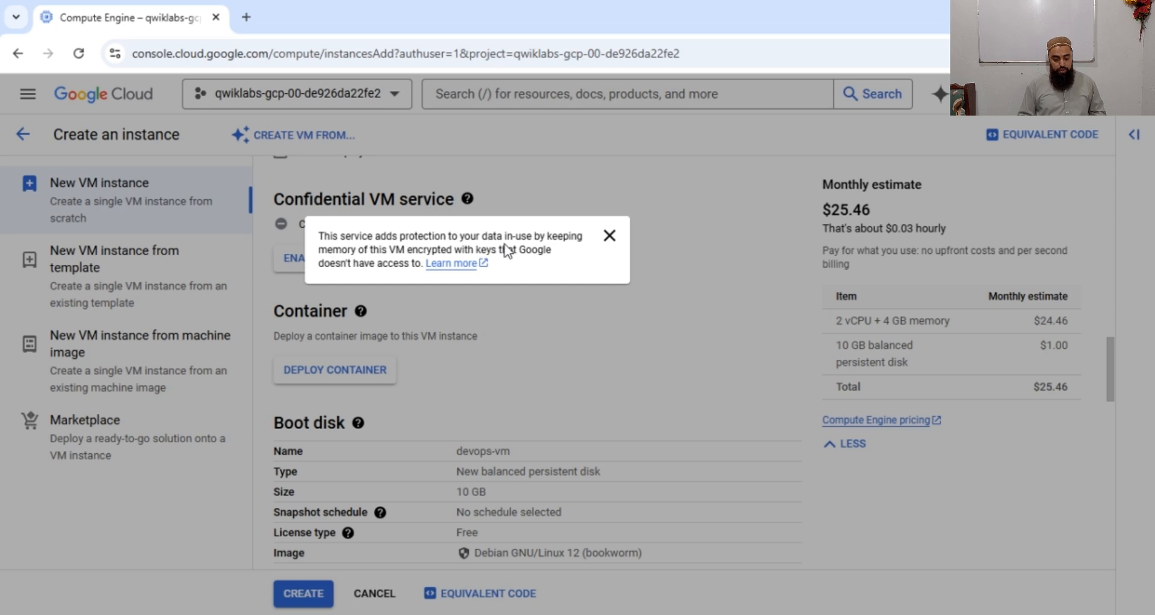
{"action": "left_click", "coordinate": [616, 239]}
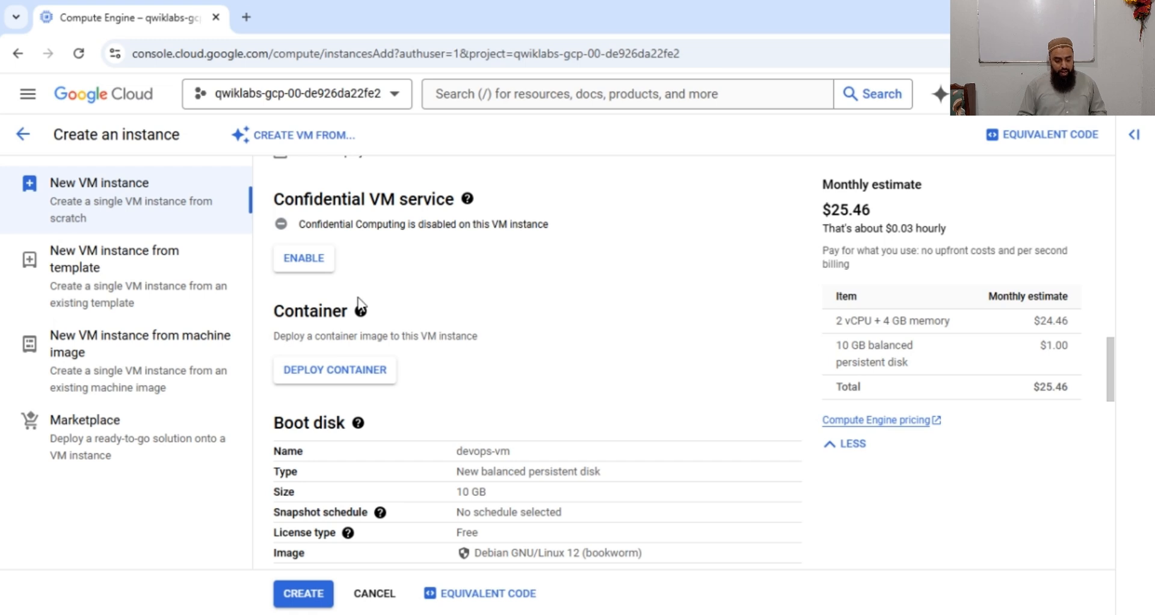
Open the container deployment configuration, examine the example container image path, and close it without configuring a container
{"action": "mouse_move", "coordinate": [361, 310]}
{"action": "left_click", "coordinate": [348, 374]}
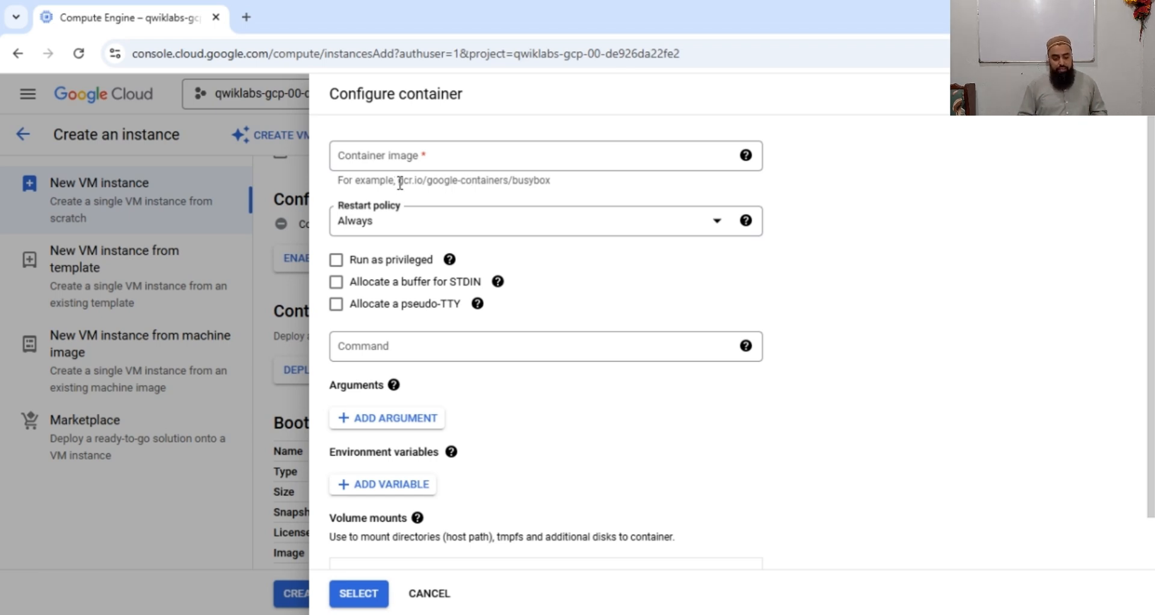
{"action": "left_click_drag", "start_coordinate": [400, 182], "coordinate": [547, 184]}
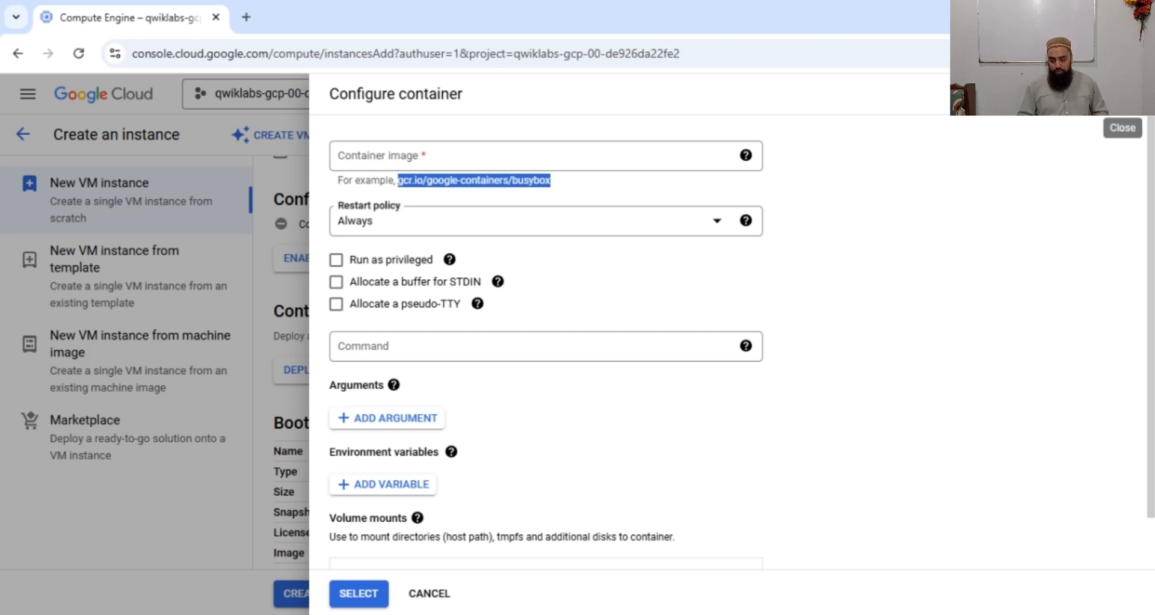
{"action": "left_click", "coordinate": [1133, 94]}
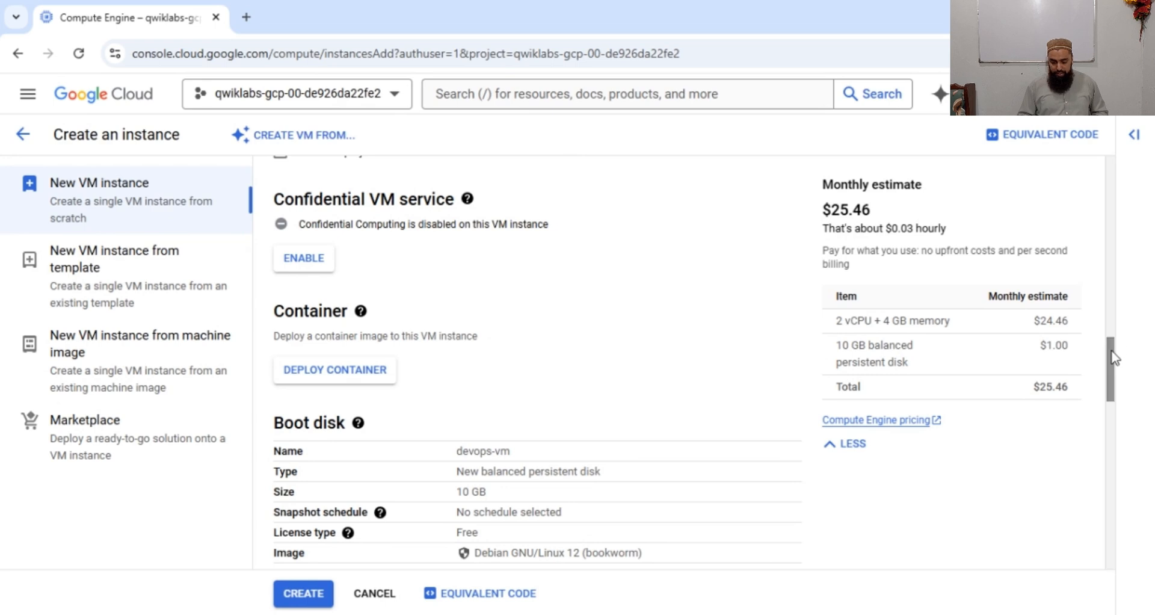
Open the boot disk settings, look through custom images, snapshots, archive snapshots and existing disks, and return to the public images
{"action": "left_click_drag", "start_coordinate": [1114, 365], "coordinate": [1116, 390]}
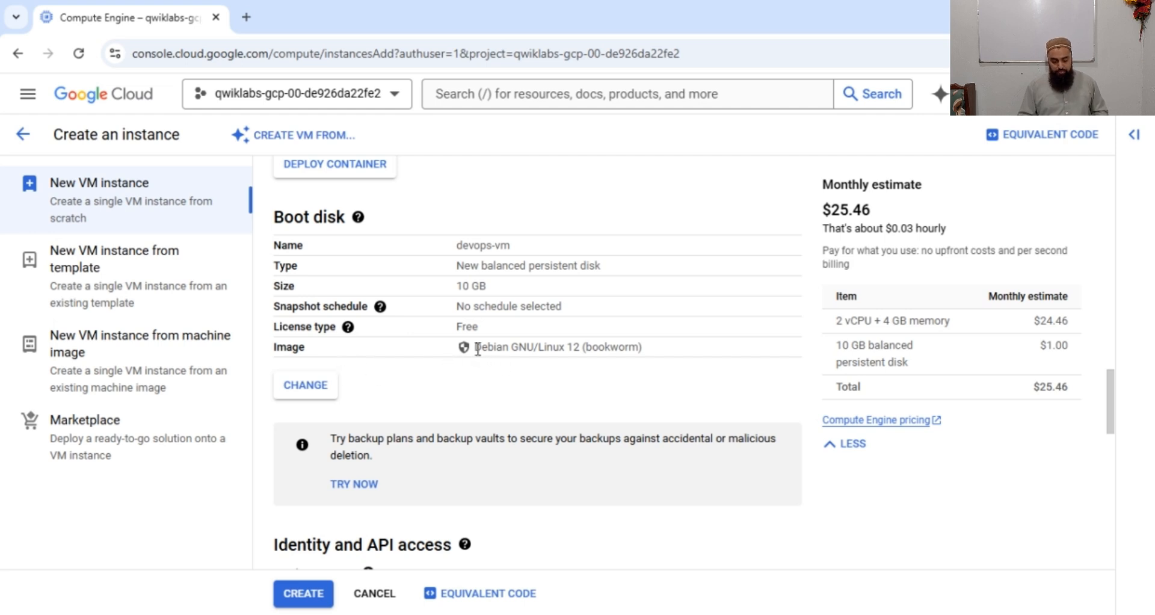
{"action": "left_click_drag", "start_coordinate": [477, 349], "coordinate": [545, 352]}
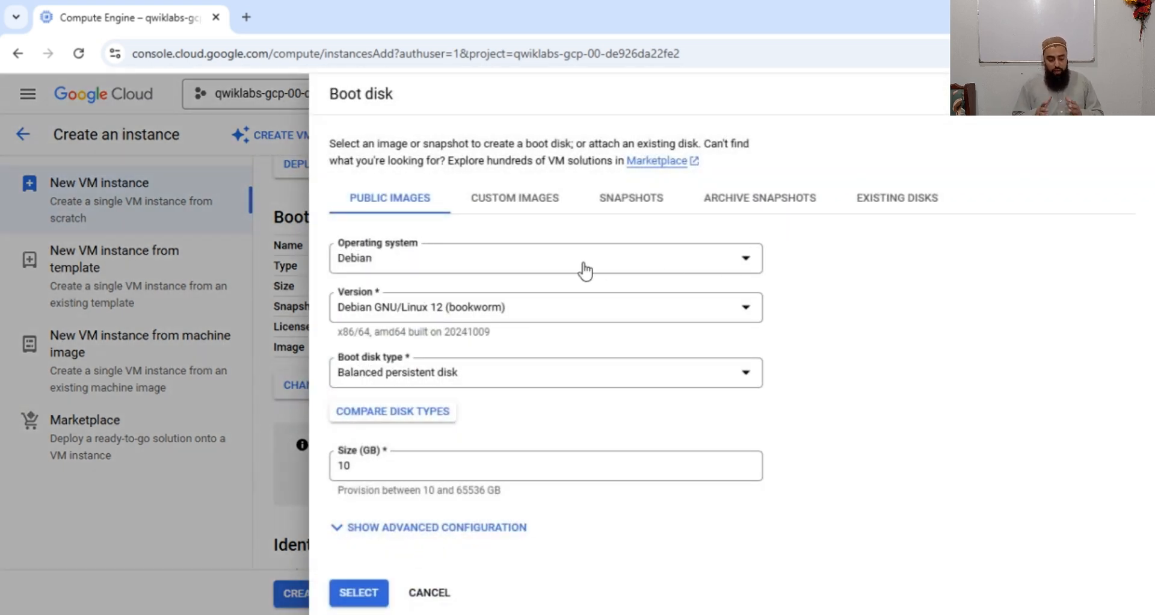
{"action": "left_click", "coordinate": [508, 202]}
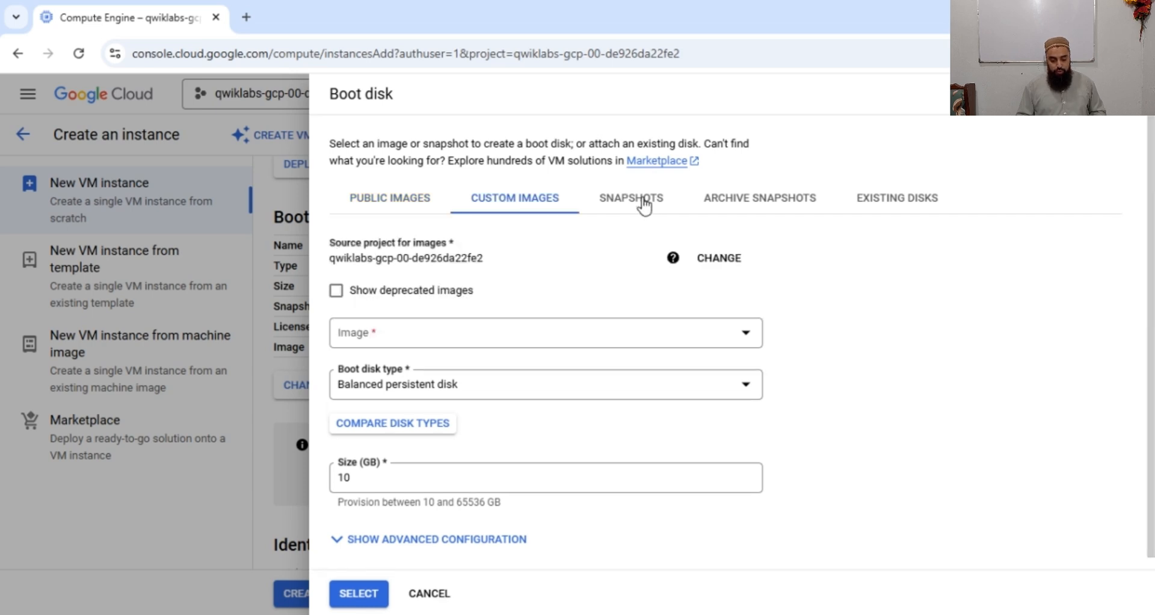
{"action": "left_click", "coordinate": [644, 206]}
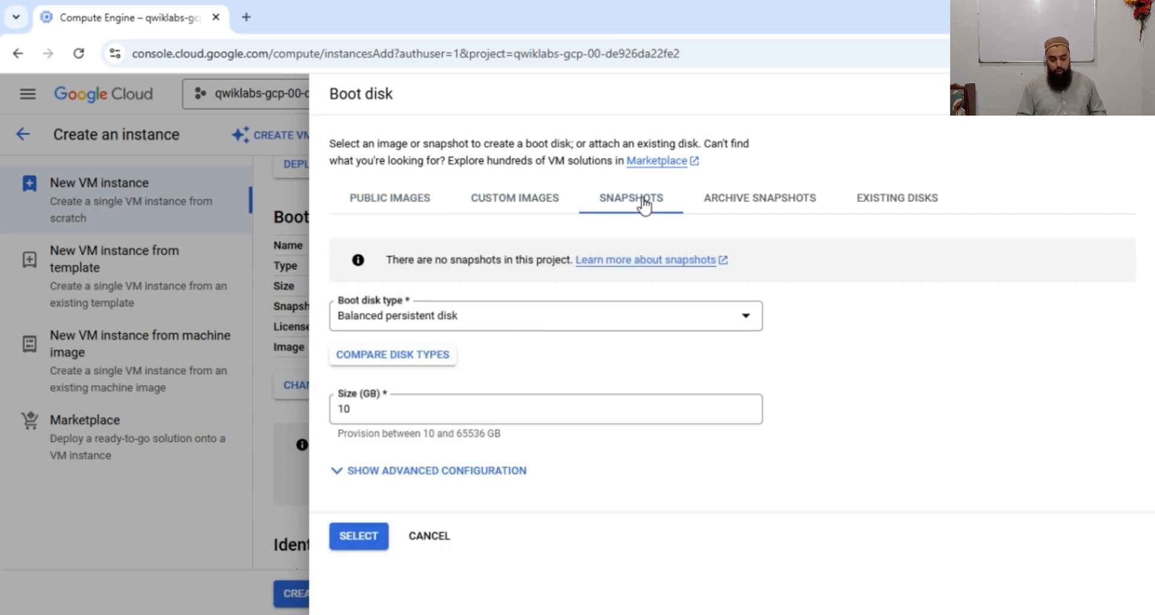
{"action": "left_click", "coordinate": [752, 209]}
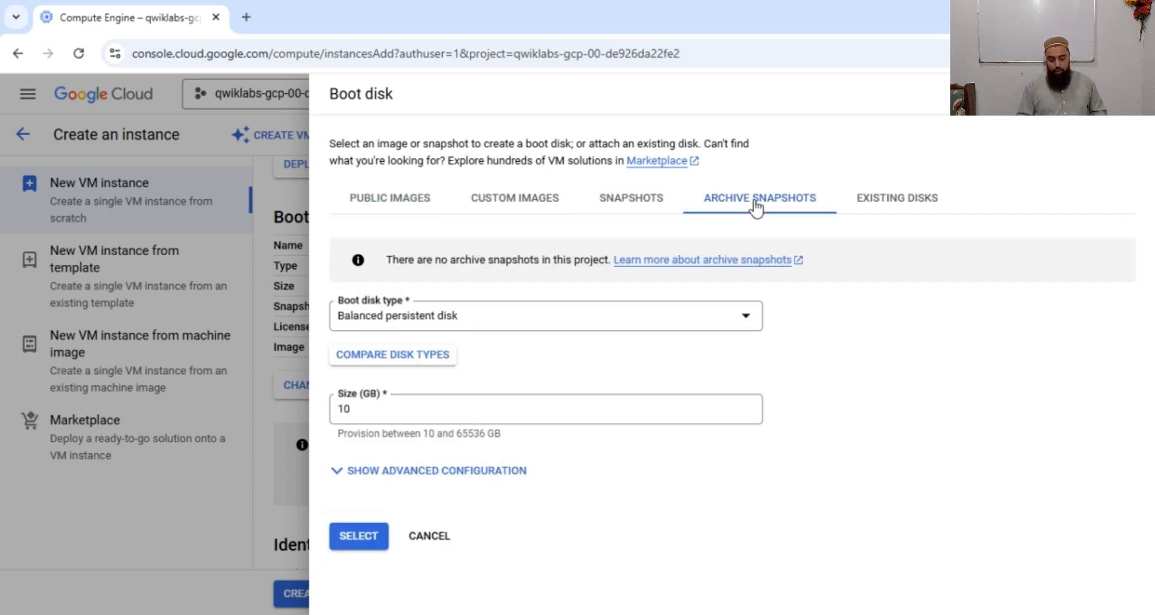
{"action": "left_click", "coordinate": [883, 208]}
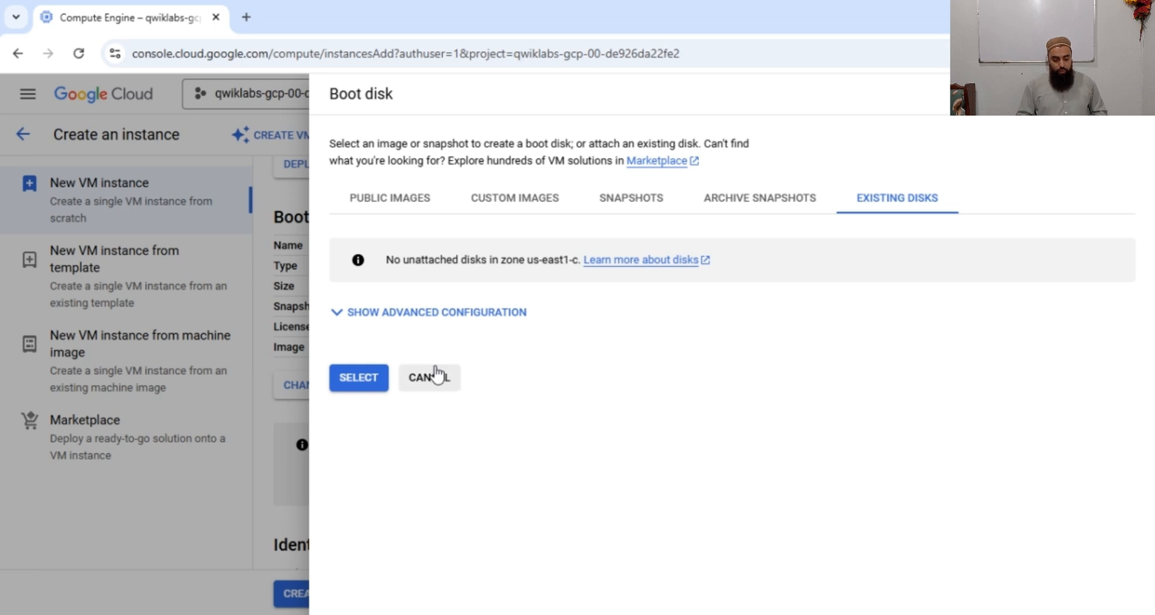
{"action": "left_click", "coordinate": [378, 210]}
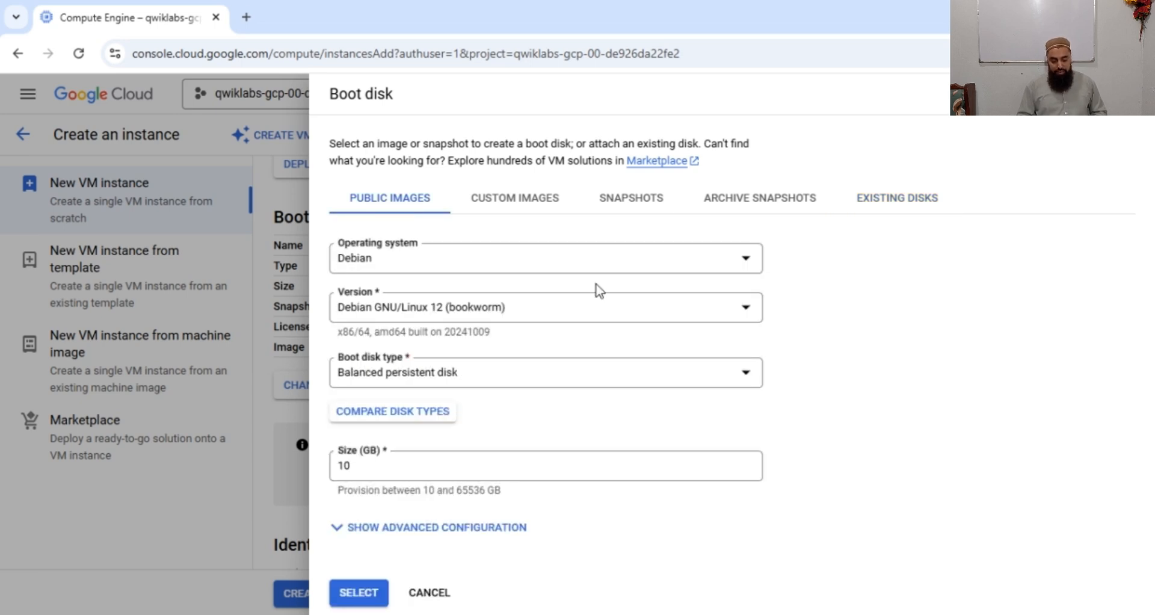
Set the boot disk's operating system to Ubuntu with version Ubuntu 24.04 LTS for x86/64
{"action": "left_click", "coordinate": [755, 312]}
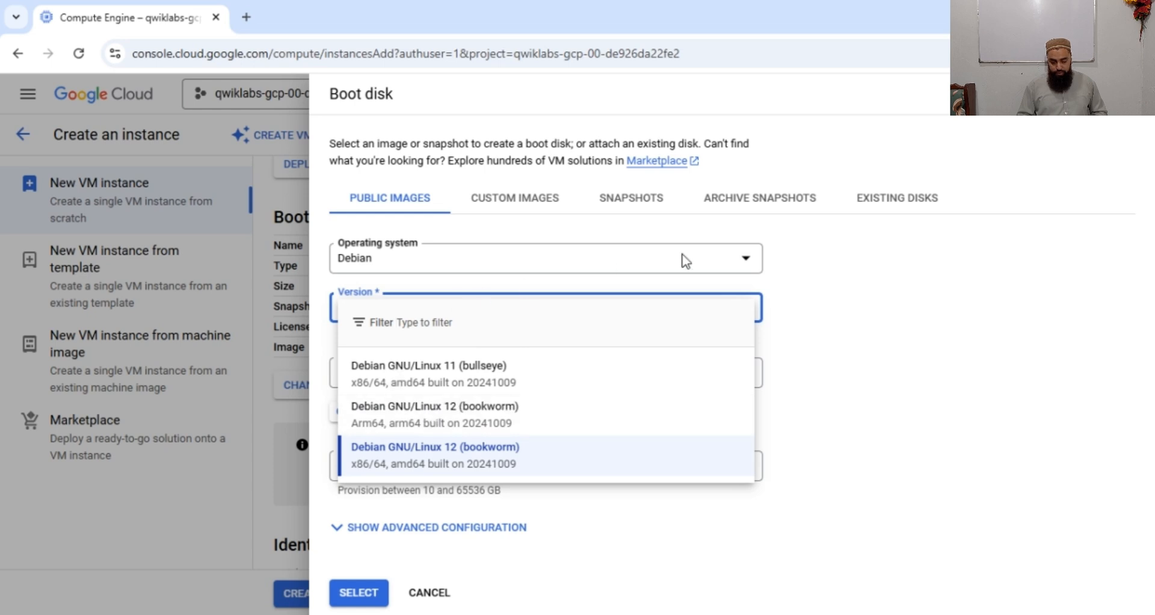
{"action": "left_click", "coordinate": [749, 265]}
{"action": "left_click", "coordinate": [749, 264]}
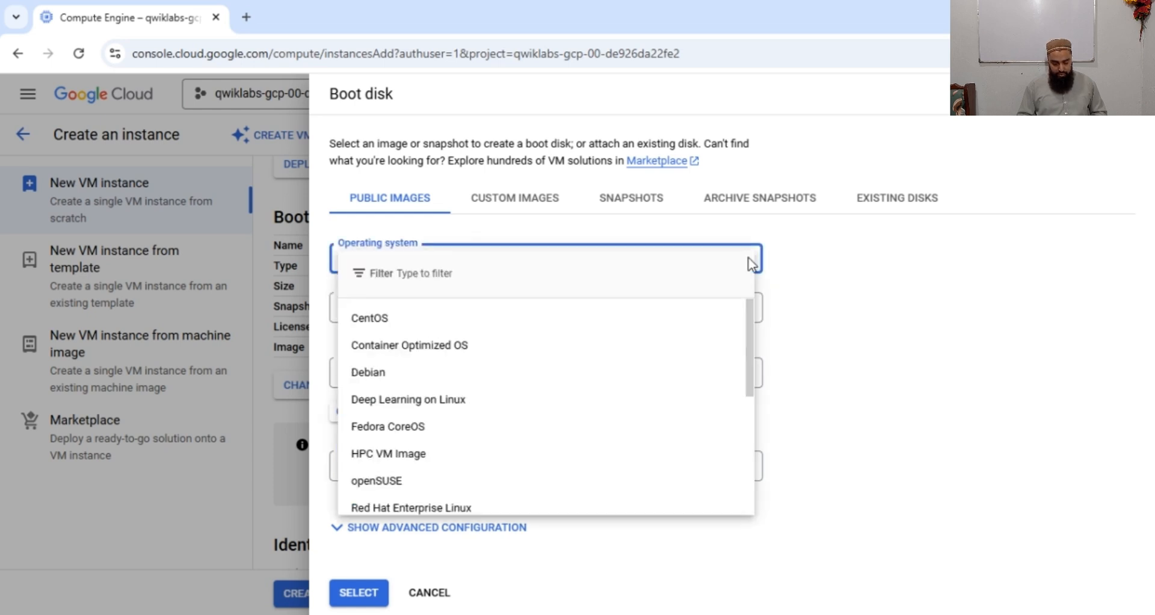
{"action": "left_click_drag", "start_coordinate": [753, 355], "coordinate": [757, 364]}
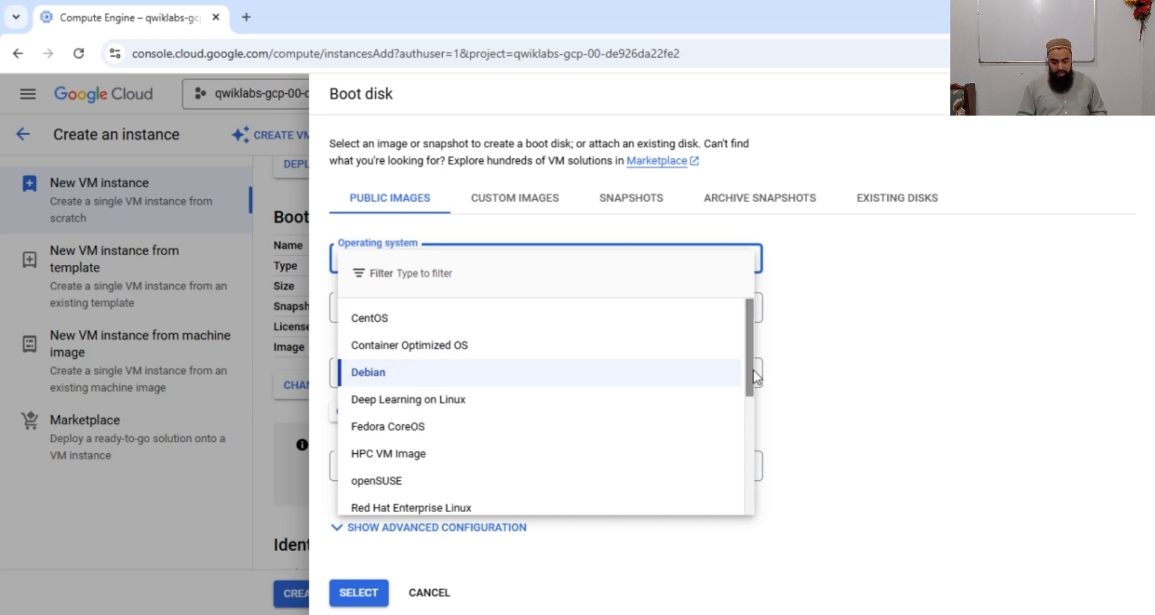
{"action": "left_click_drag", "start_coordinate": [753, 370], "coordinate": [753, 488]}
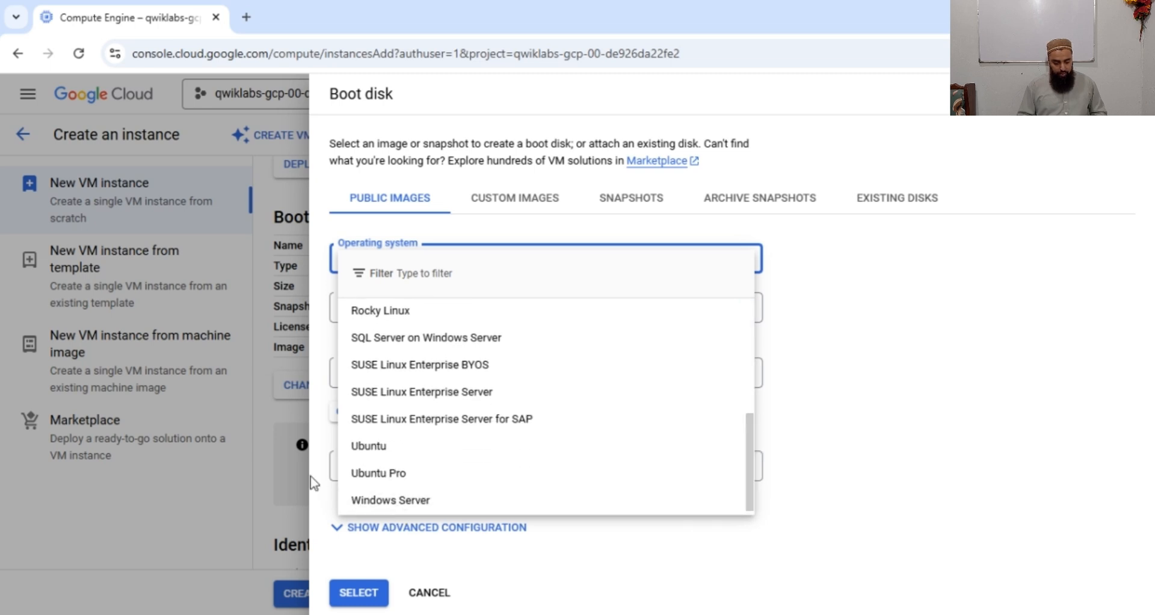
{"action": "left_click", "coordinate": [389, 445]}
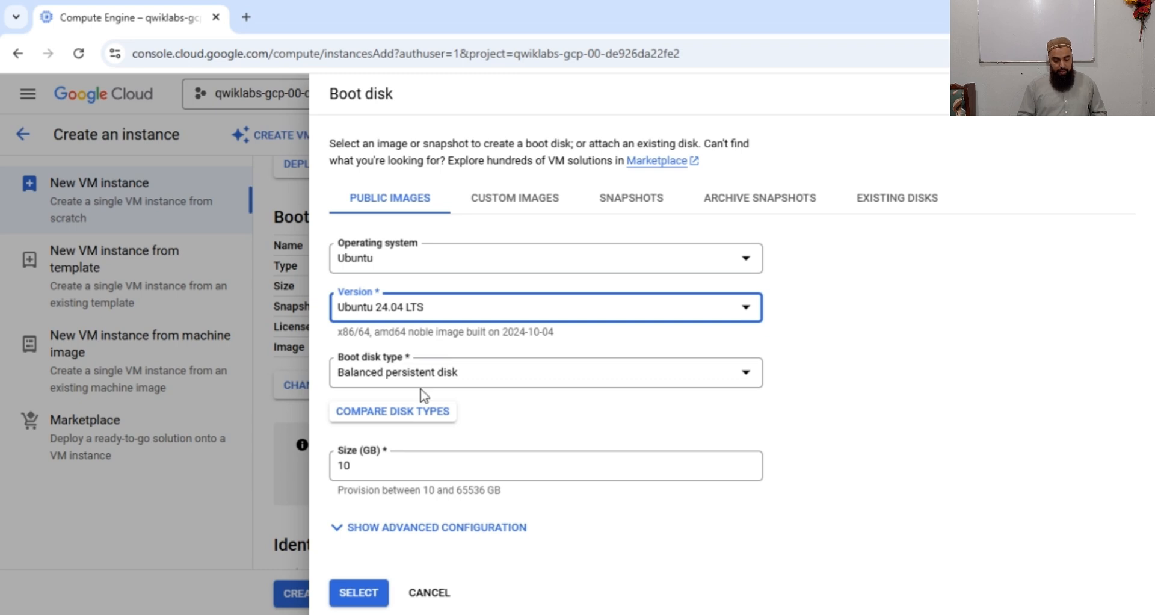
Set the boot disk type to SSD persistent disk, check the allowed disk size range, and apply the boot disk settings
{"action": "left_click", "coordinate": [452, 377]}
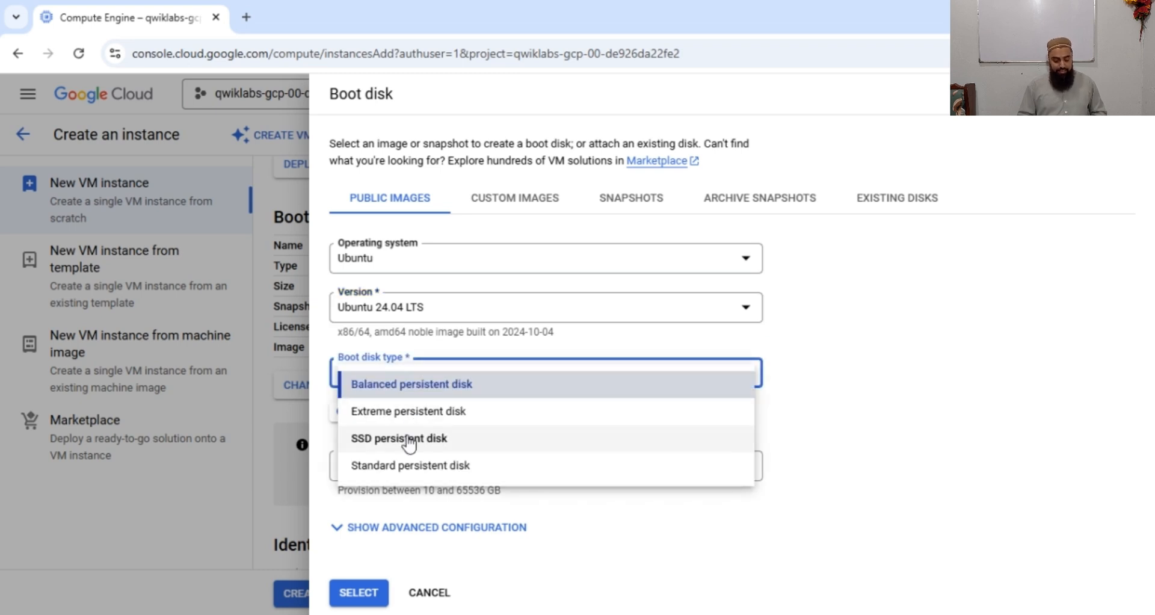
{"action": "left_click", "coordinate": [409, 441]}
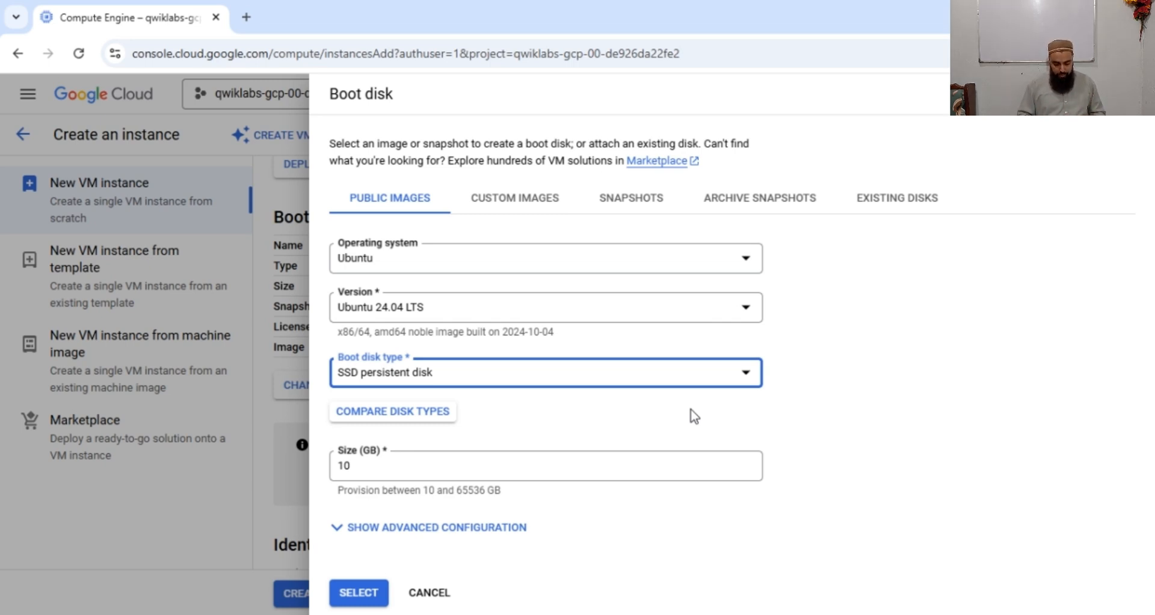
{"action": "left_click_drag", "start_coordinate": [374, 473], "coordinate": [335, 476]}
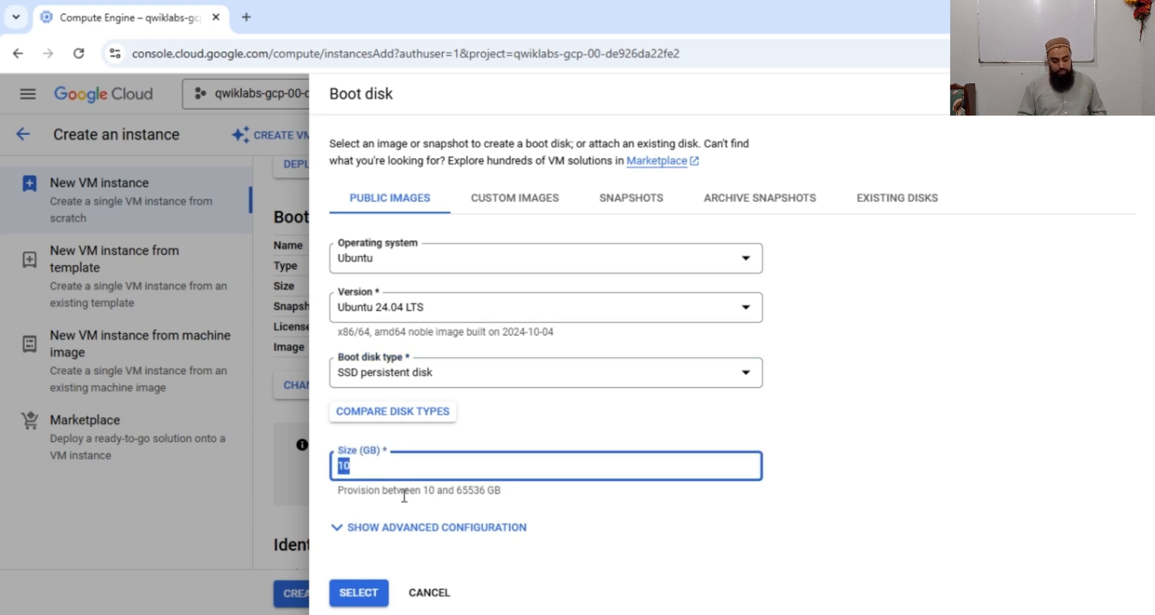
{"action": "double_click", "coordinate": [472, 489]}
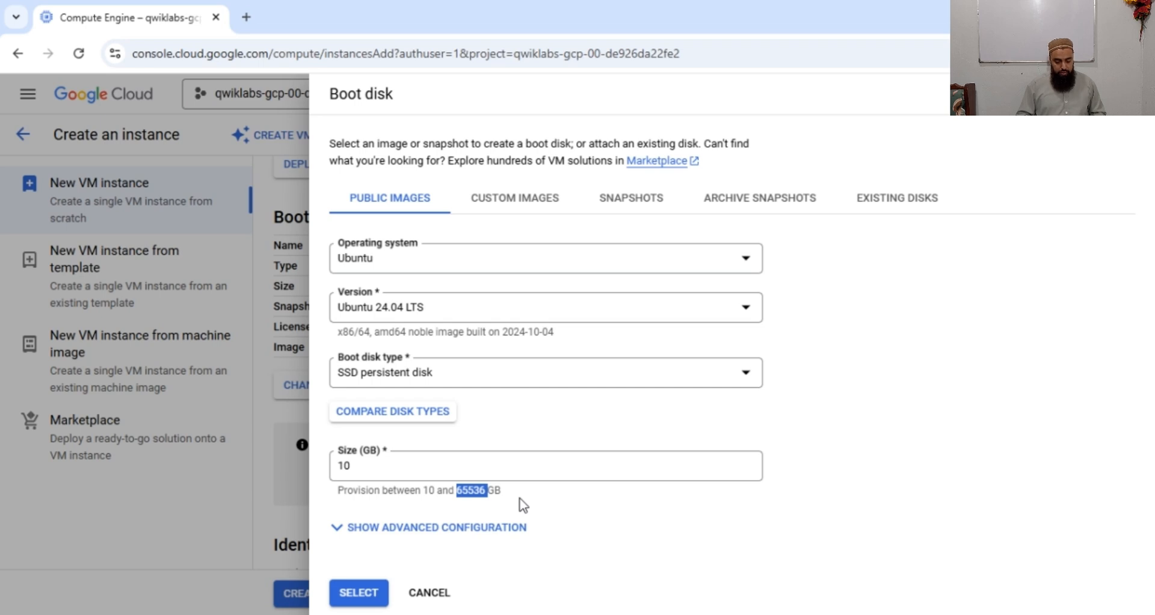
{"action": "left_click", "coordinate": [363, 507]}
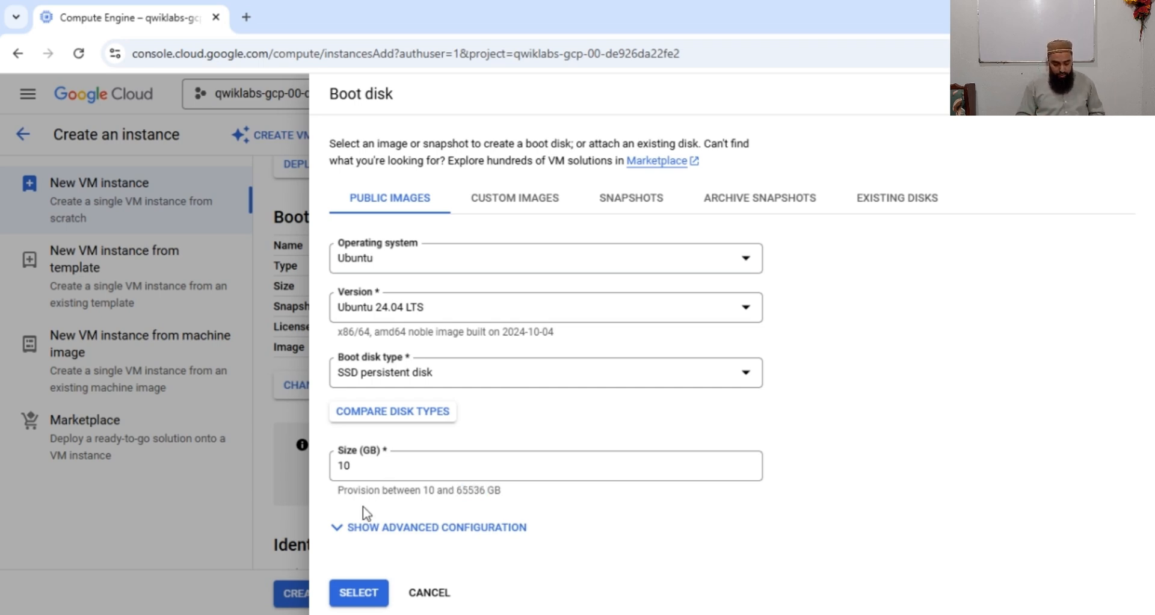
{"action": "left_click", "coordinate": [358, 599]}
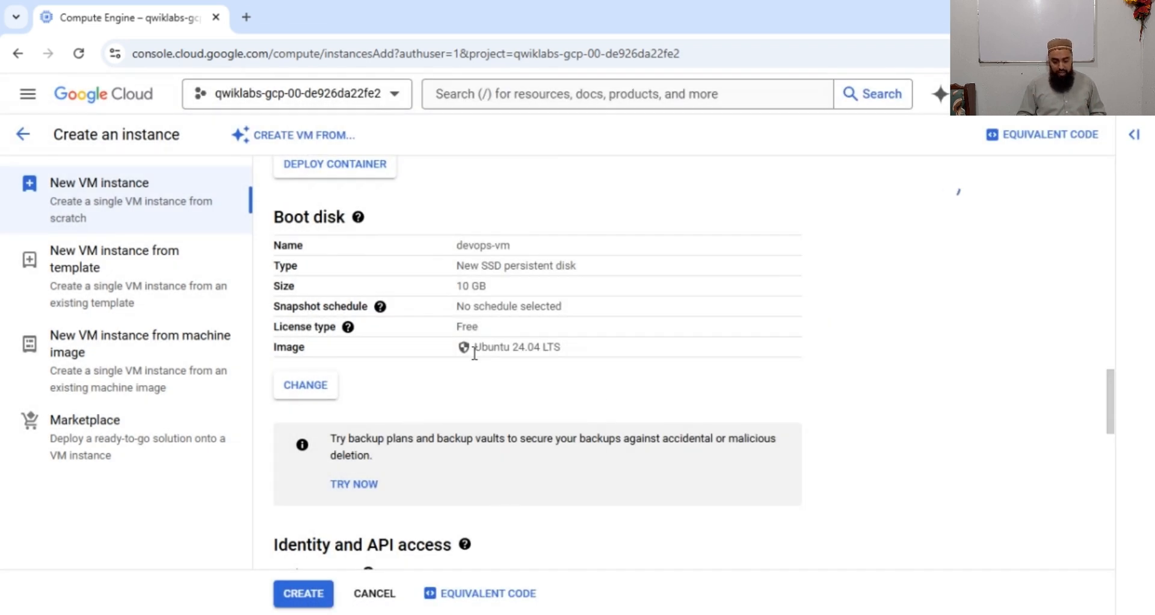
Review the image and disk type in the boot disk summary of the new instance
{"action": "left_click_drag", "start_coordinate": [474, 348], "coordinate": [578, 355]}
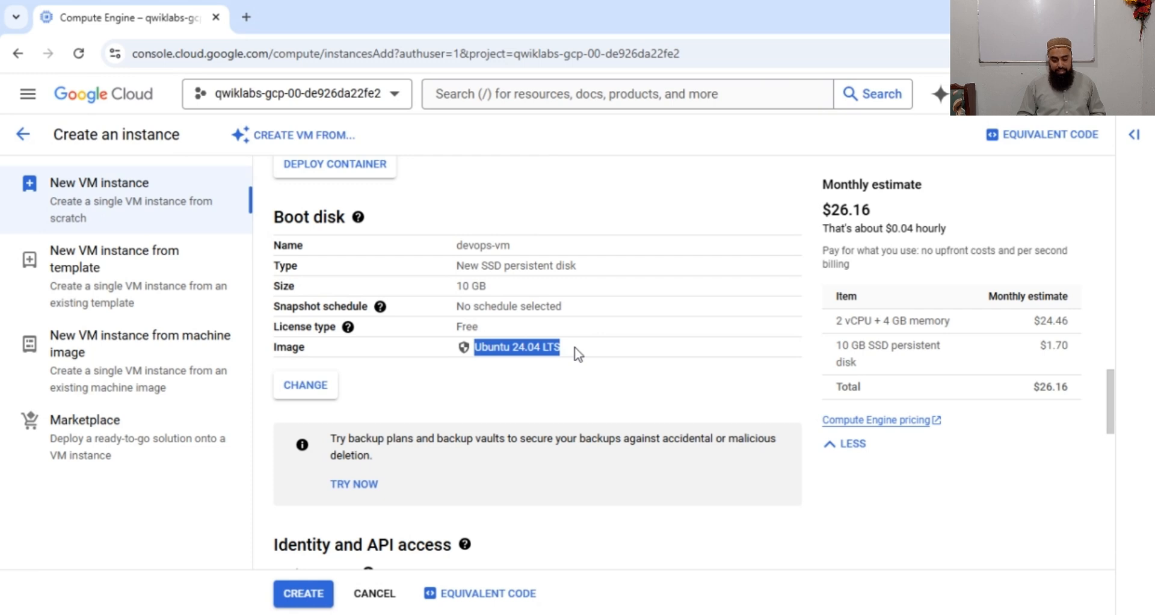
{"action": "left_click", "coordinate": [634, 375]}
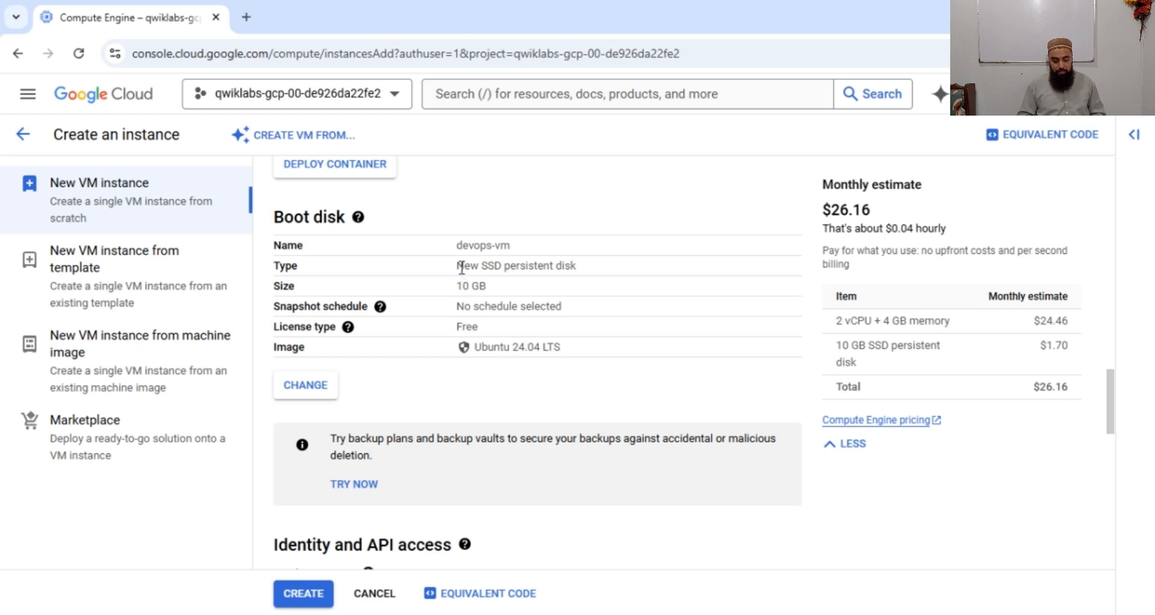
{"action": "left_click_drag", "start_coordinate": [461, 266], "coordinate": [578, 267]}
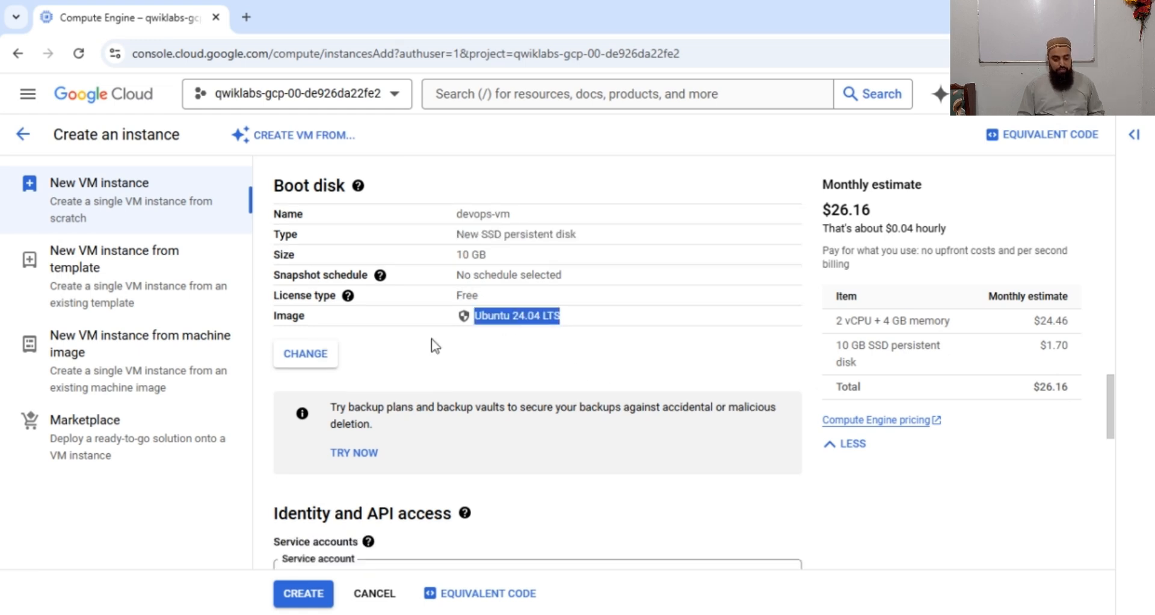
{"action": "left_click", "coordinate": [432, 338]}
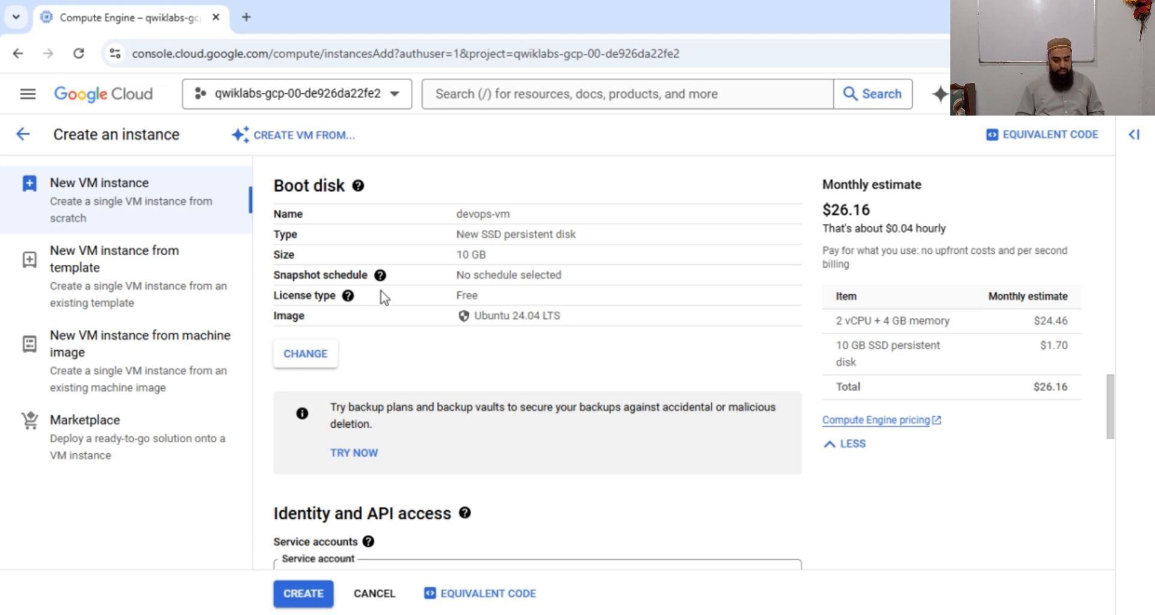
{"action": "mouse_move", "coordinate": [357, 186]}
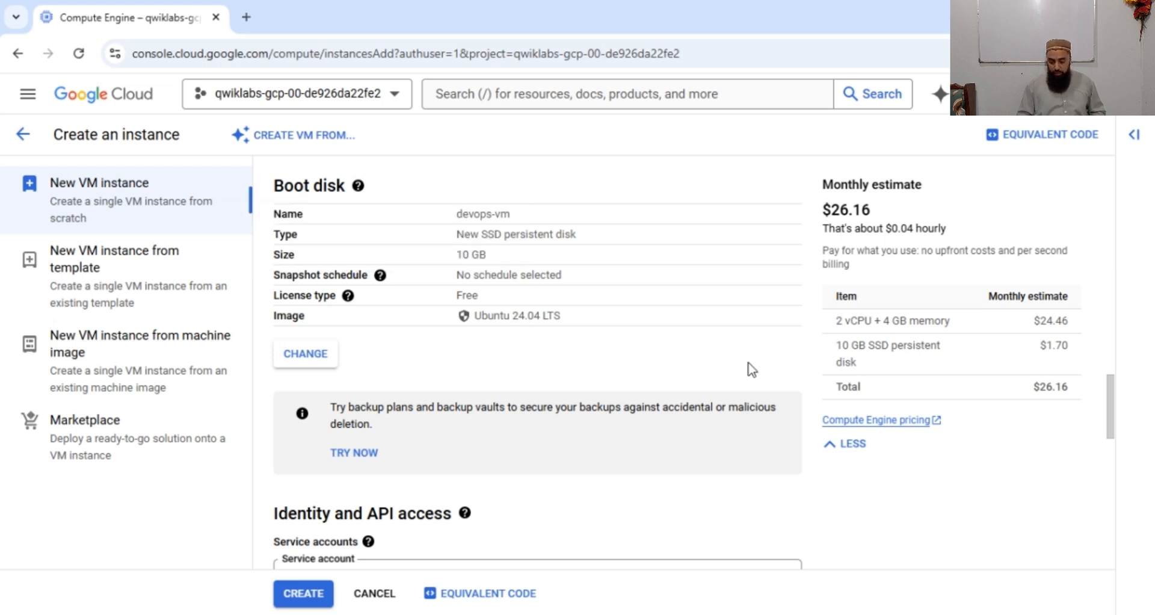
Allow HTTP and HTTPS traffic in the new instance's firewall settings
{"action": "scroll", "coordinate": [1111, 401], "scroll_direction": "down", "scroll_amount": 5}
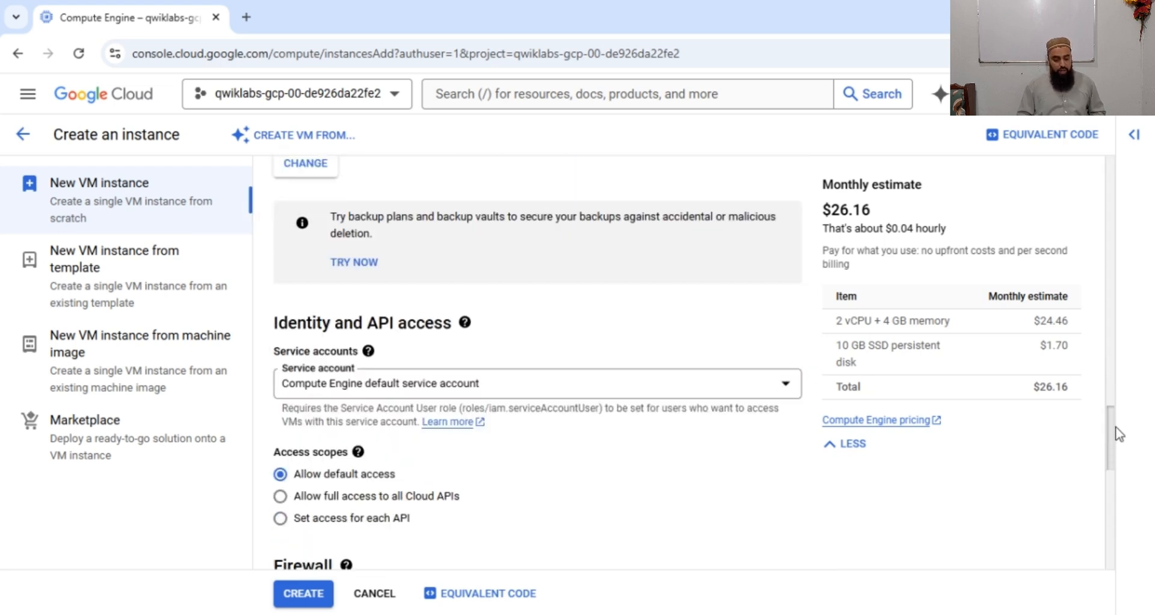
{"action": "scroll", "coordinate": [1123, 453], "scroll_direction": "down", "scroll_amount": 1}
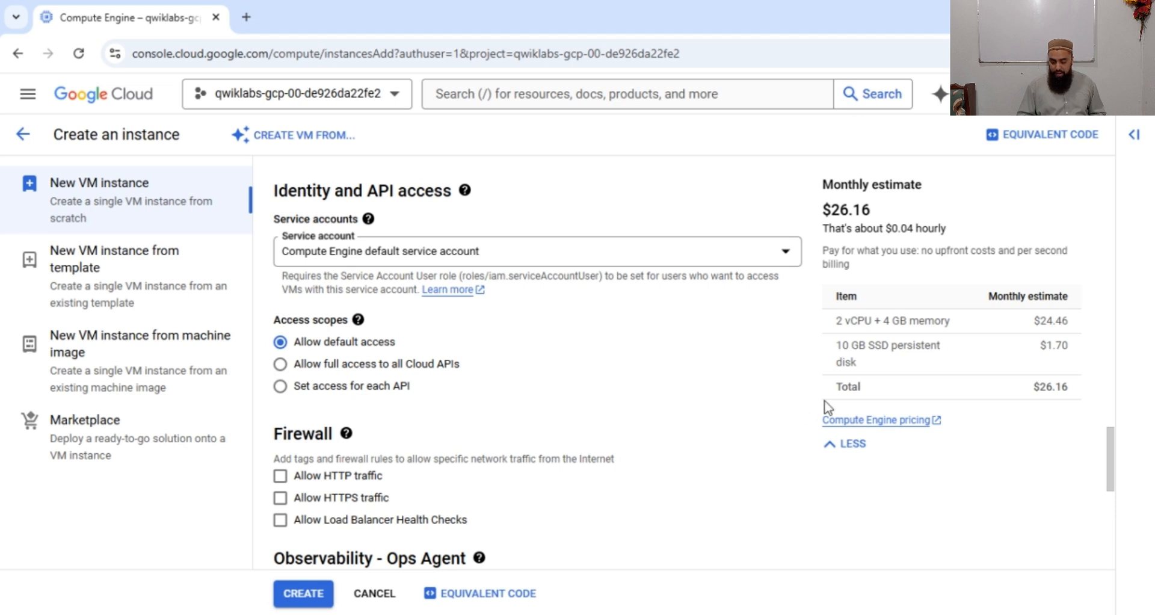
{"action": "left_click_drag", "start_coordinate": [1109, 454], "coordinate": [1109, 485]}
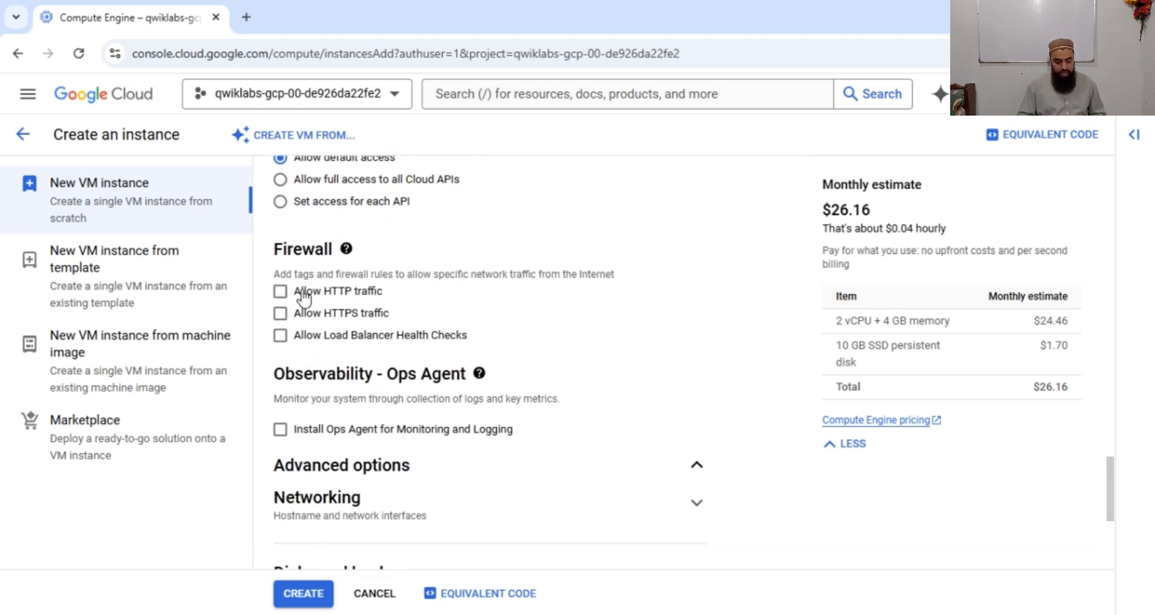
{"action": "left_click", "coordinate": [280, 292]}
{"action": "left_click", "coordinate": [280, 314]}
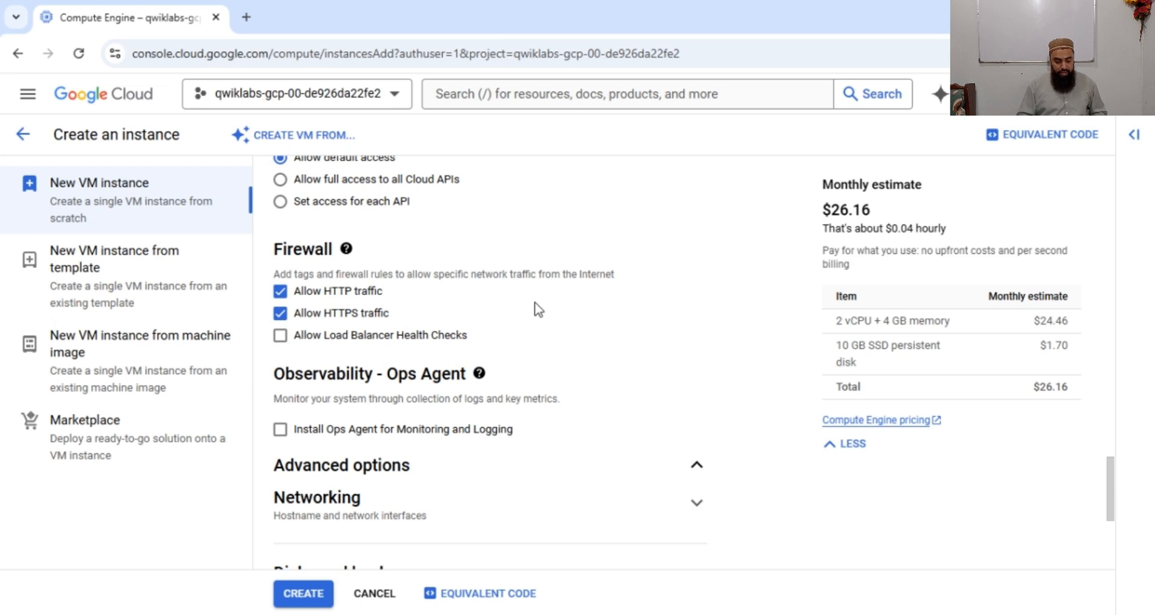
Expand the advanced networking options and set the instance's custom hostname to devopsmolvi-vm
{"action": "scroll", "coordinate": [539, 310], "scroll_direction": "down", "scroll_amount": 2}
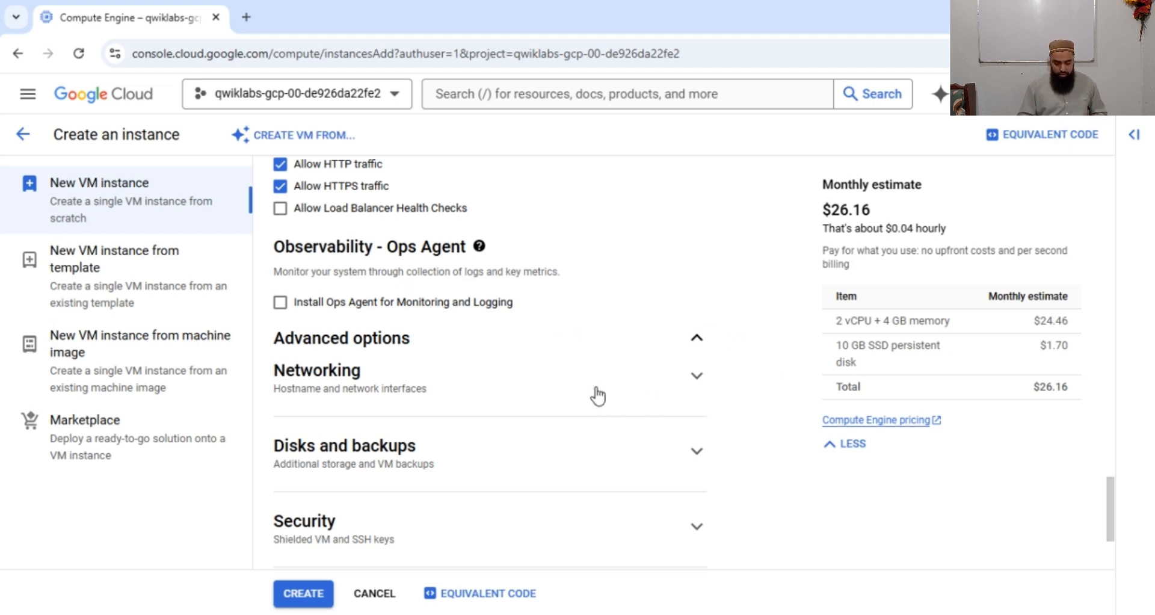
{"action": "scroll", "coordinate": [692, 378], "scroll_direction": "down", "scroll_amount": 2}
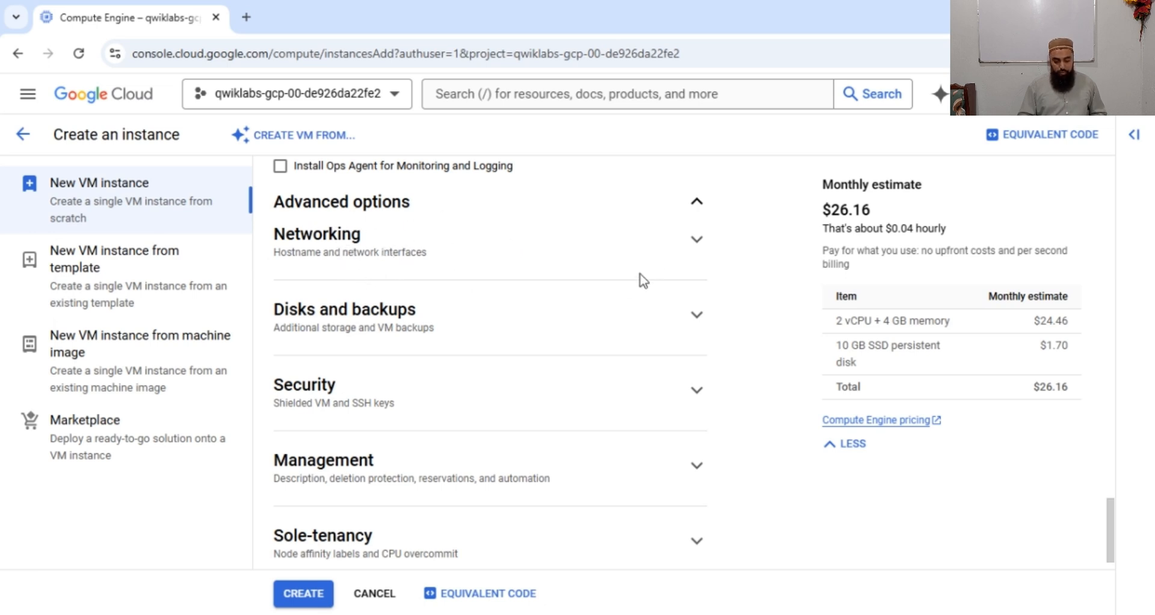
{"action": "left_click", "coordinate": [698, 242]}
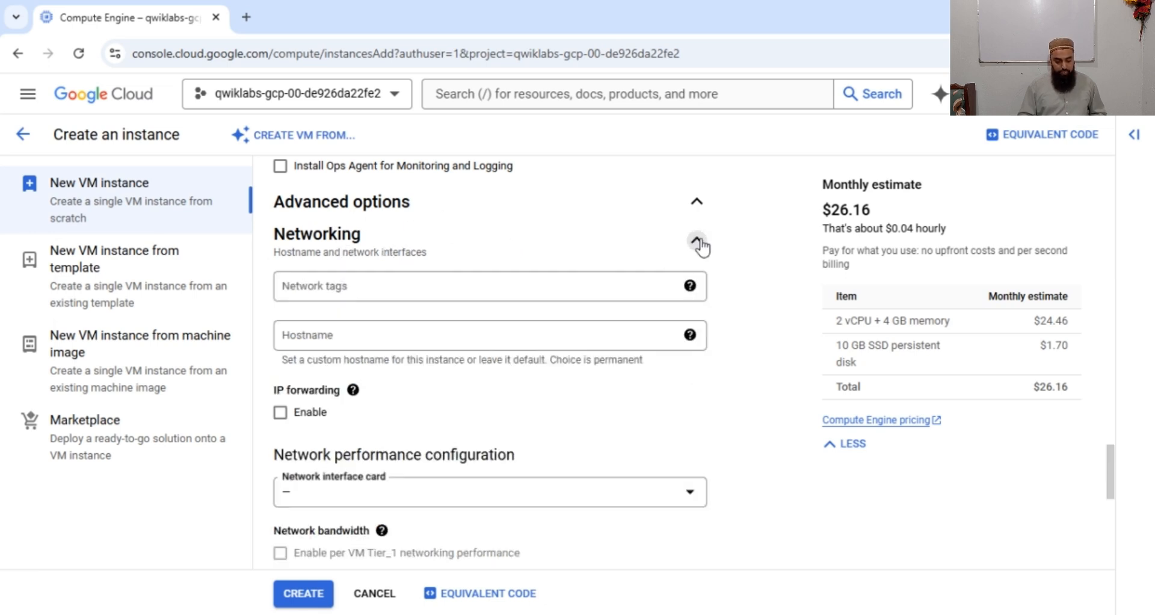
{"action": "left_click", "coordinate": [317, 340]}
{"action": "type", "text": "devopsmolvi-vm"}
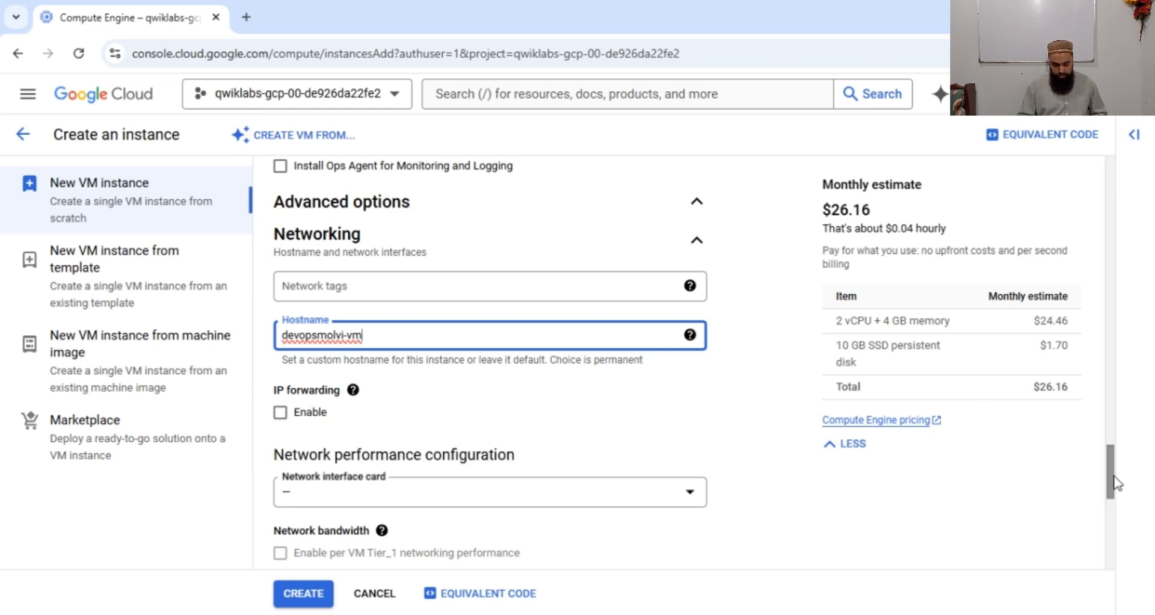
Find the instance's default network interface, open the project's VPC networks list in a new browser tab, and dismiss the analytics promotion
{"action": "scroll", "coordinate": [1117, 501], "scroll_direction": "down", "scroll_amount": 1}
{"action": "left_click_drag", "start_coordinate": [1114, 494], "coordinate": [1120, 545]}
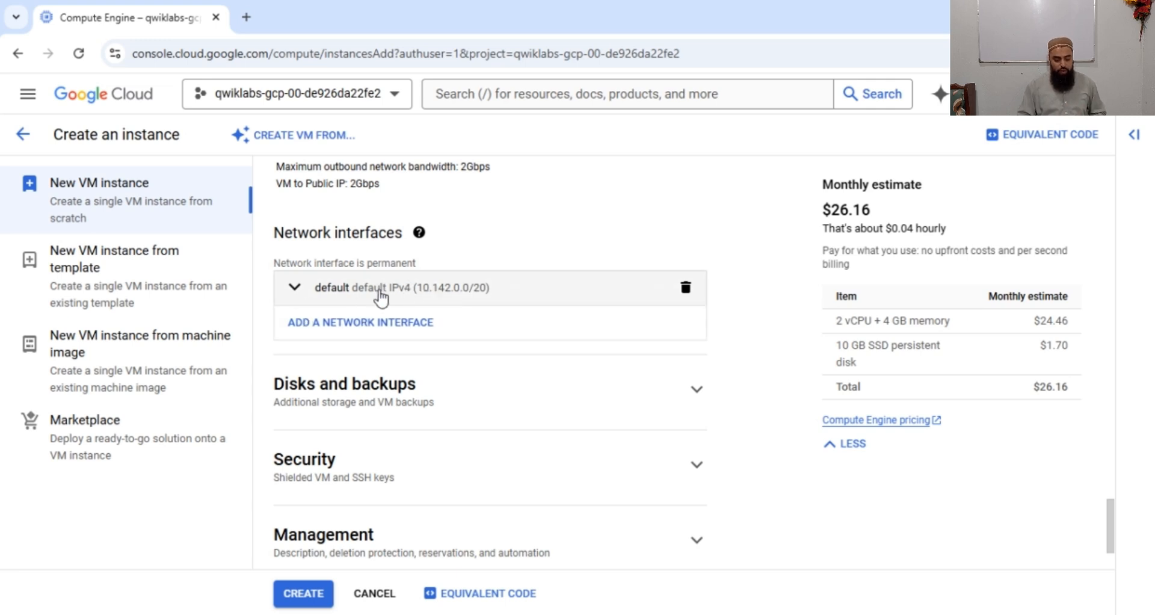
{"action": "left_click", "coordinate": [27, 93]}
{"action": "mouse_move", "coordinate": [205, 528]}
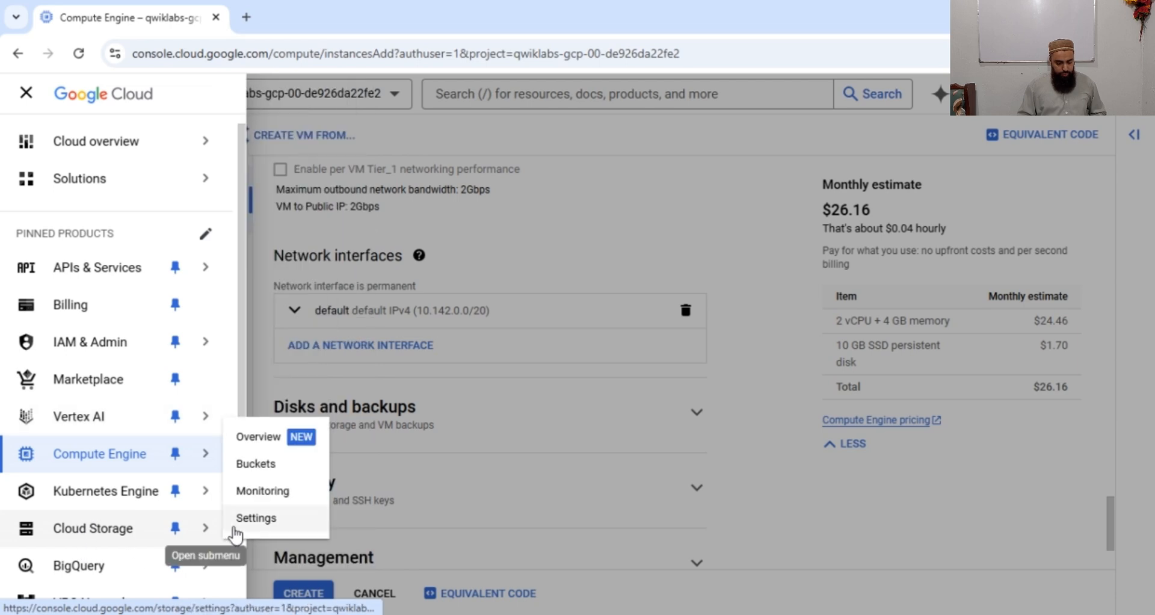
{"action": "scroll", "coordinate": [244, 397], "scroll_direction": "down", "scroll_amount": 2}
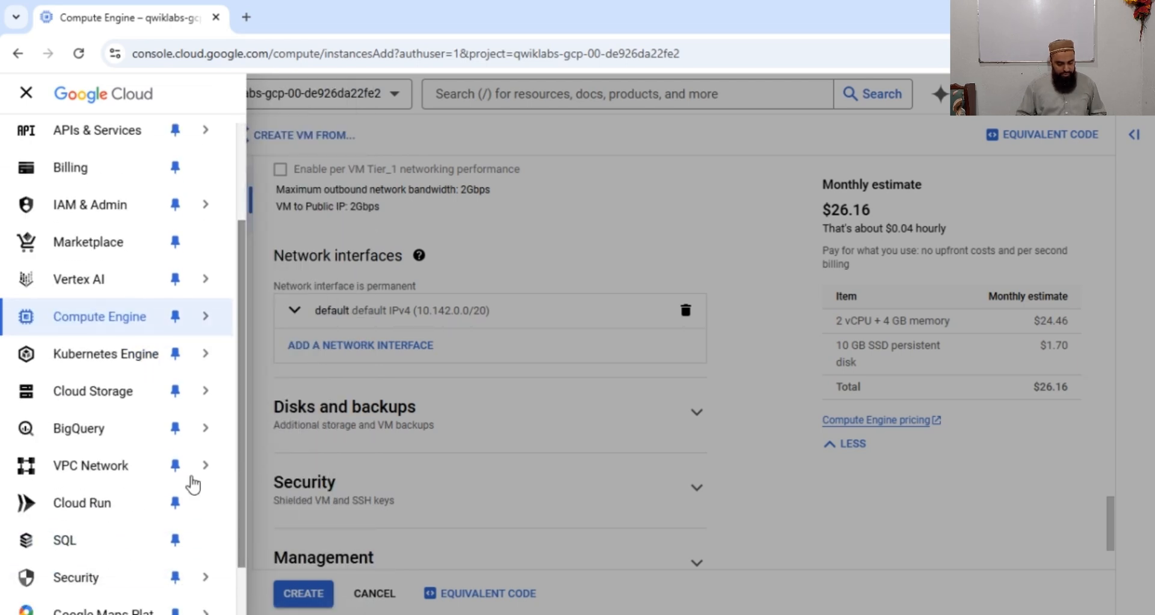
{"action": "mouse_move", "coordinate": [128, 475]}
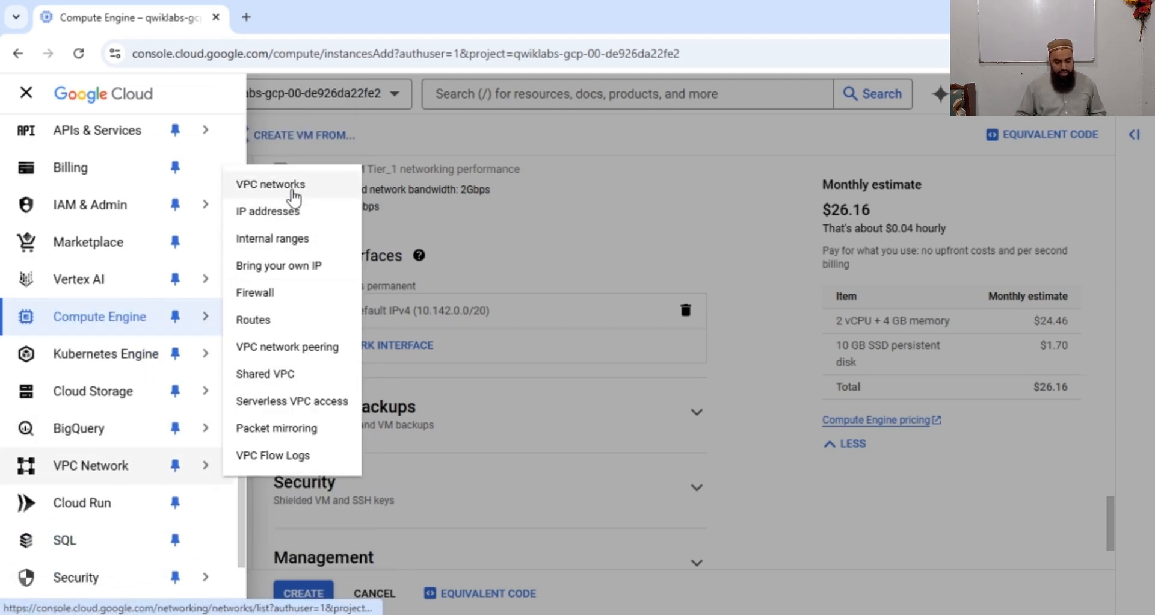
{"action": "right_click", "coordinate": [296, 185]}
{"action": "left_click", "coordinate": [346, 211]}
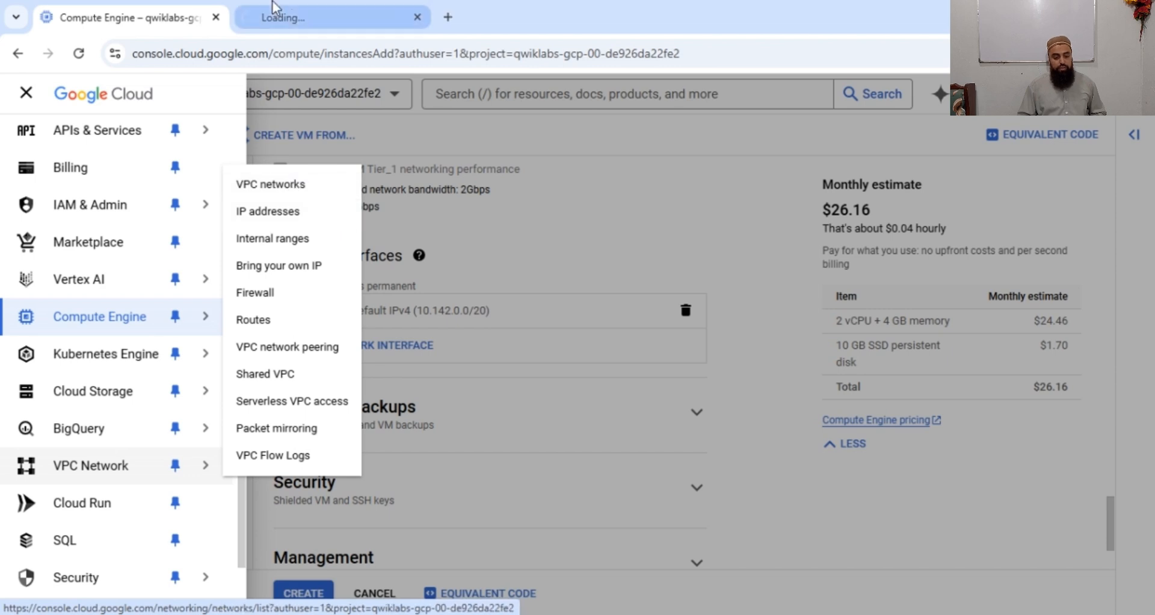
{"action": "left_click", "coordinate": [302, 24]}
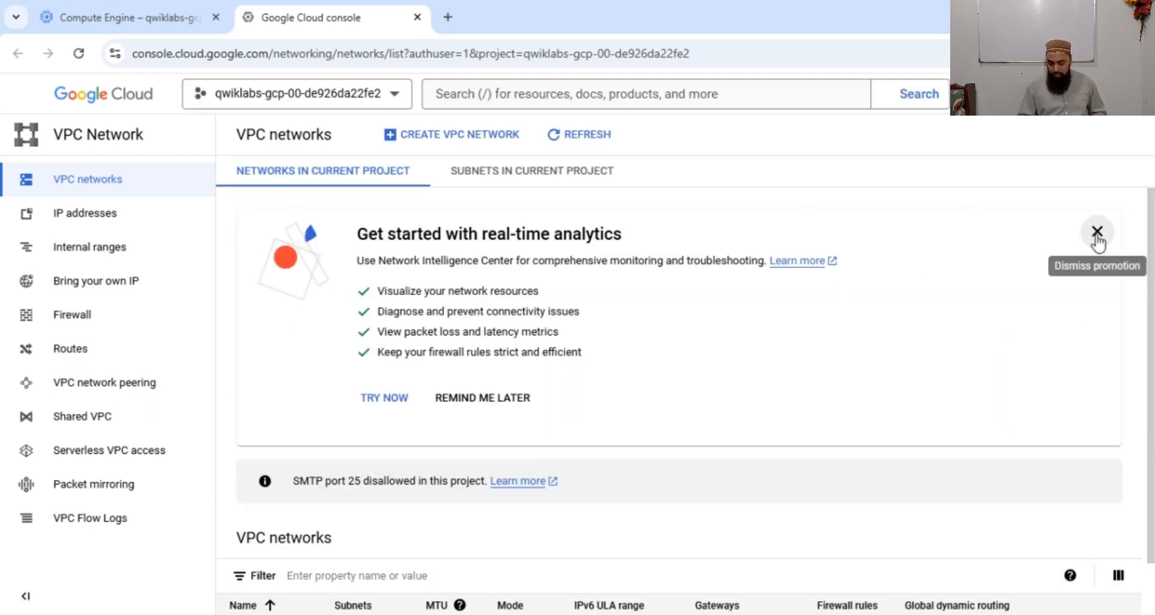
{"action": "left_click", "coordinate": [1096, 232]}
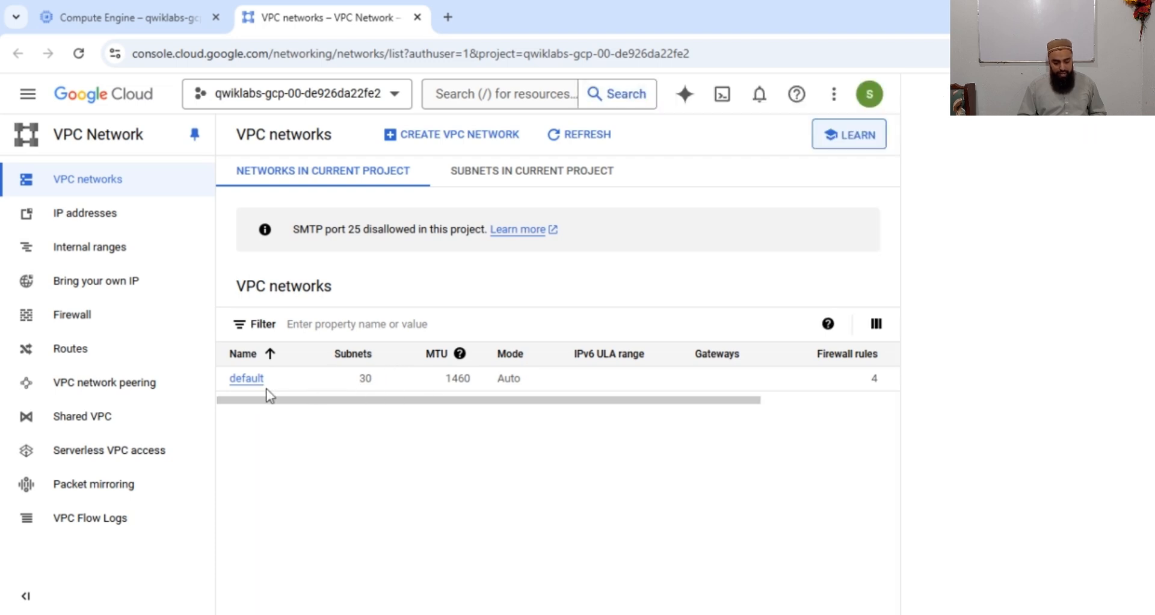
Open the default VPC network's details, examine its subnets by region, and return to the instance creation form
{"action": "left_click", "coordinate": [244, 379]}
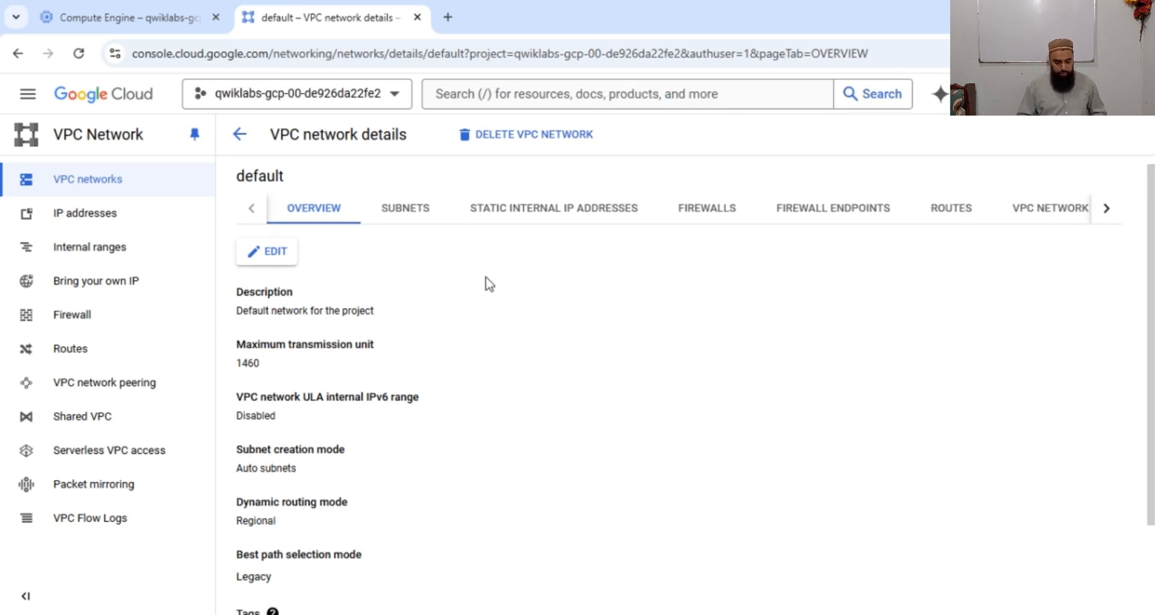
{"action": "left_click", "coordinate": [405, 208]}
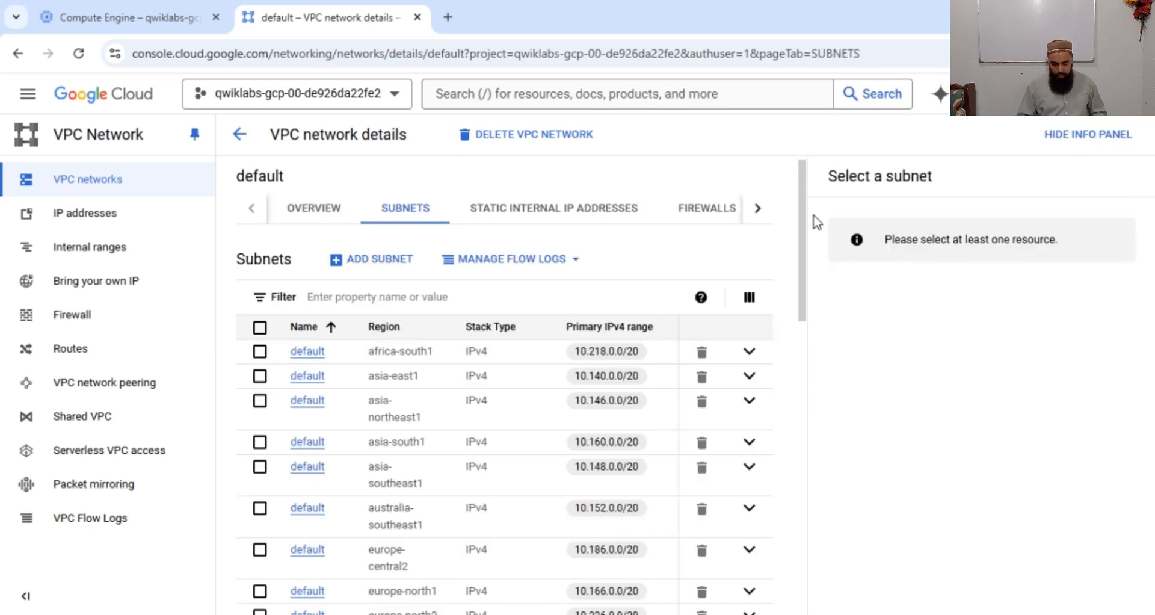
{"action": "scroll", "coordinate": [810, 255], "scroll_direction": "down", "scroll_amount": 1}
{"action": "scroll", "coordinate": [814, 289], "scroll_direction": "down", "scroll_amount": 6}
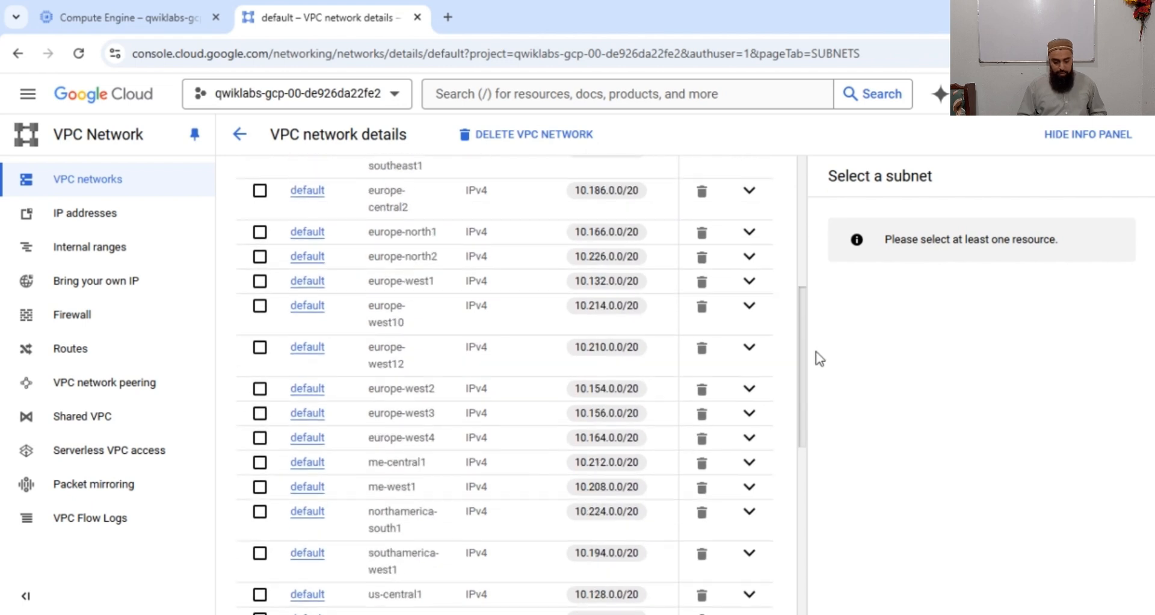
{"action": "scroll", "coordinate": [816, 270], "scroll_direction": "up", "scroll_amount": 8}
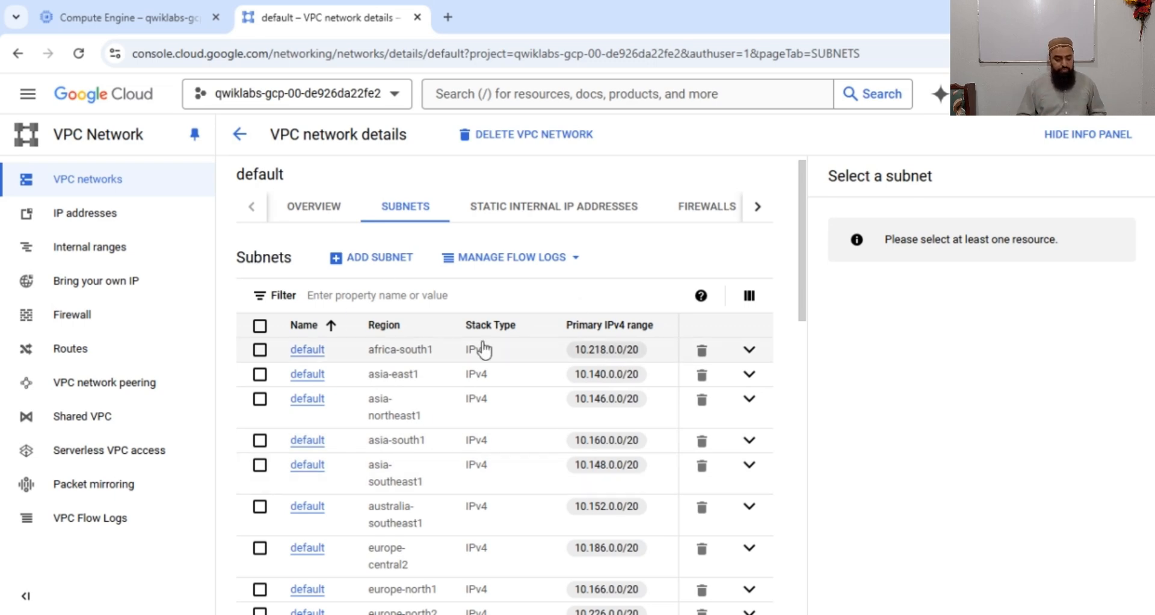
{"action": "left_click", "coordinate": [179, 5]}
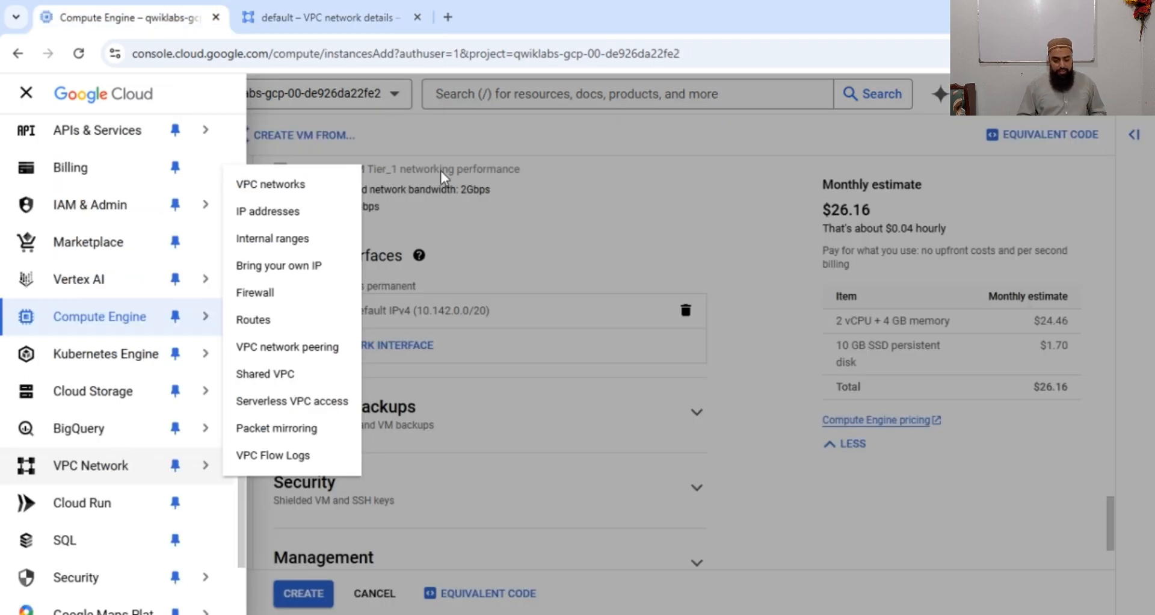
{"action": "left_click", "coordinate": [785, 260]}
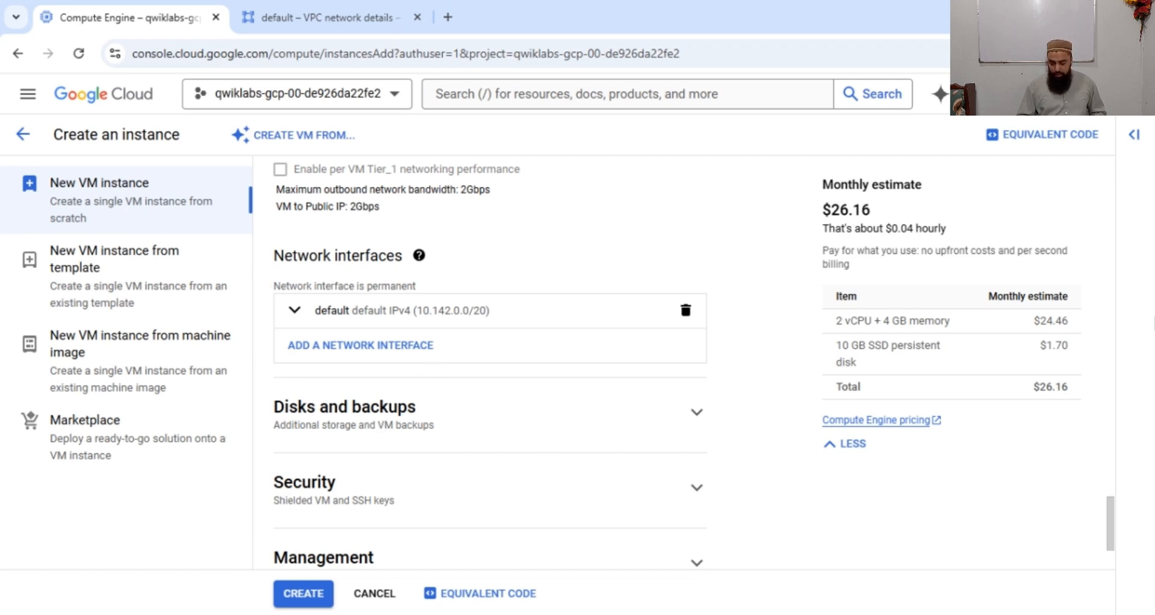
Expand the instance's disks and backups section and examine the additional storage and backup plan options
{"action": "scroll", "coordinate": [1109, 527], "scroll_direction": "down", "scroll_amount": 2}
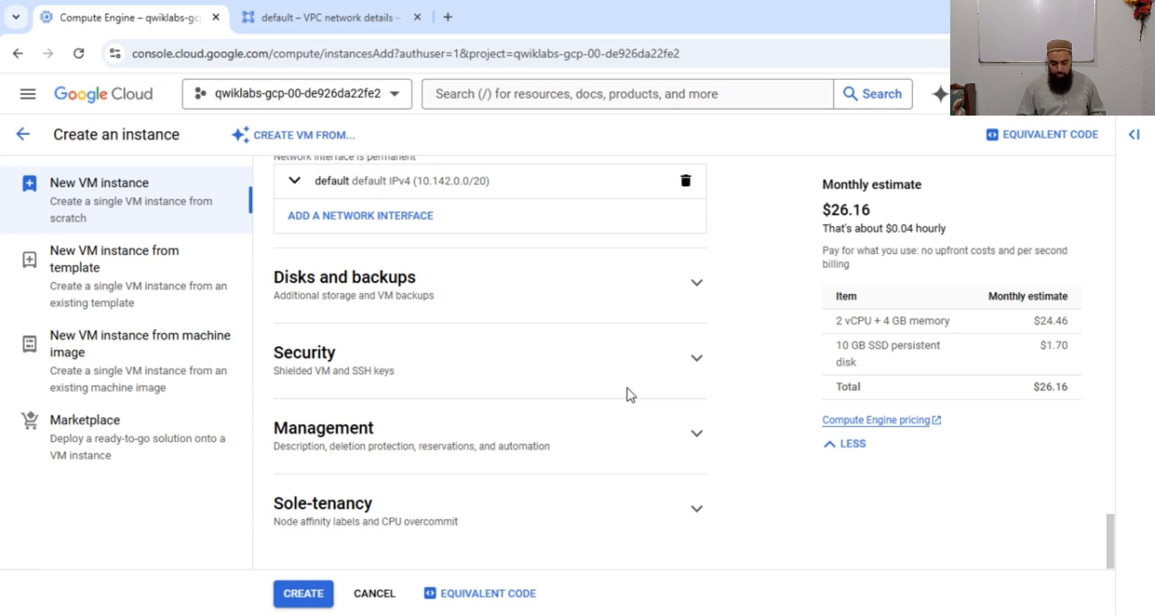
{"action": "left_click", "coordinate": [696, 283]}
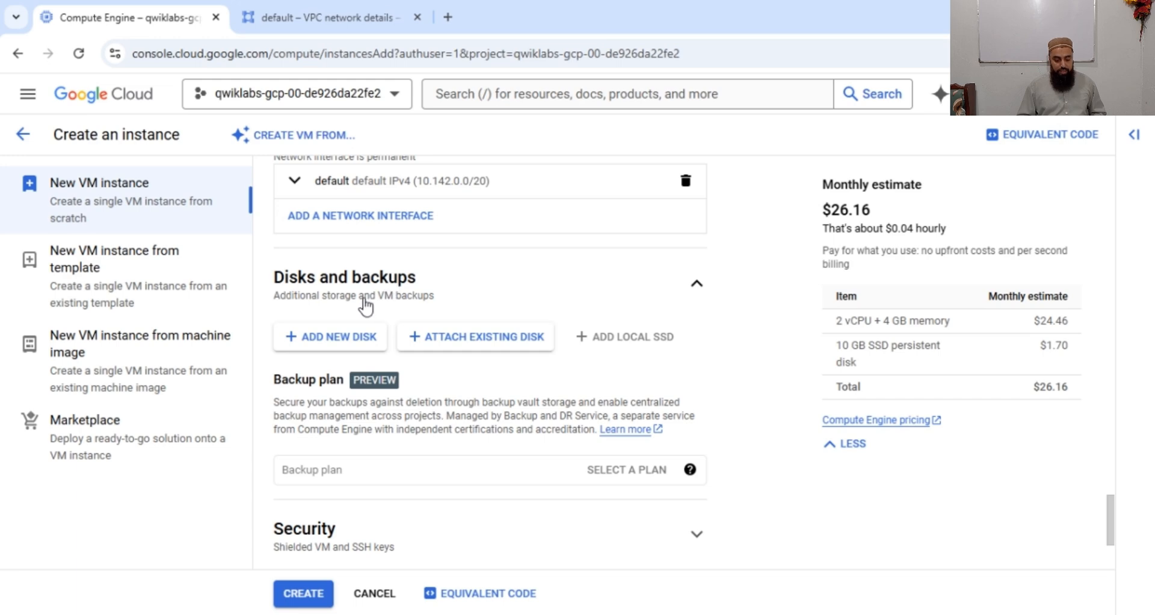
{"action": "scroll", "coordinate": [304, 260], "scroll_direction": "down", "scroll_amount": 2}
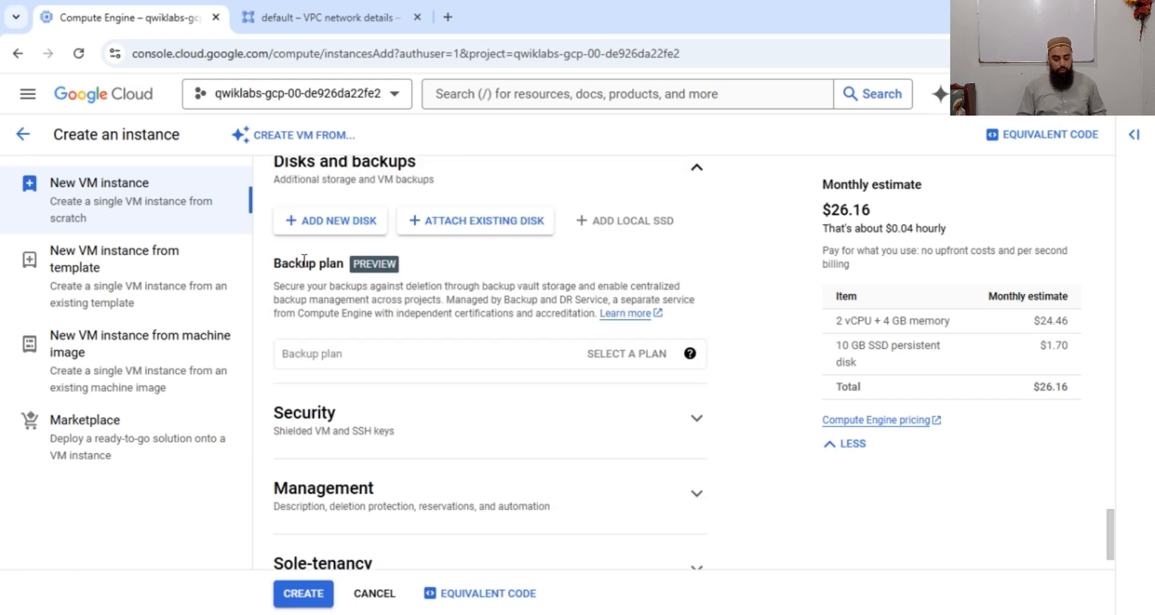
Examine the settings for adding a new disk without adding one, and review the Shielded VM and VM access security options
{"action": "left_click", "coordinate": [307, 223]}
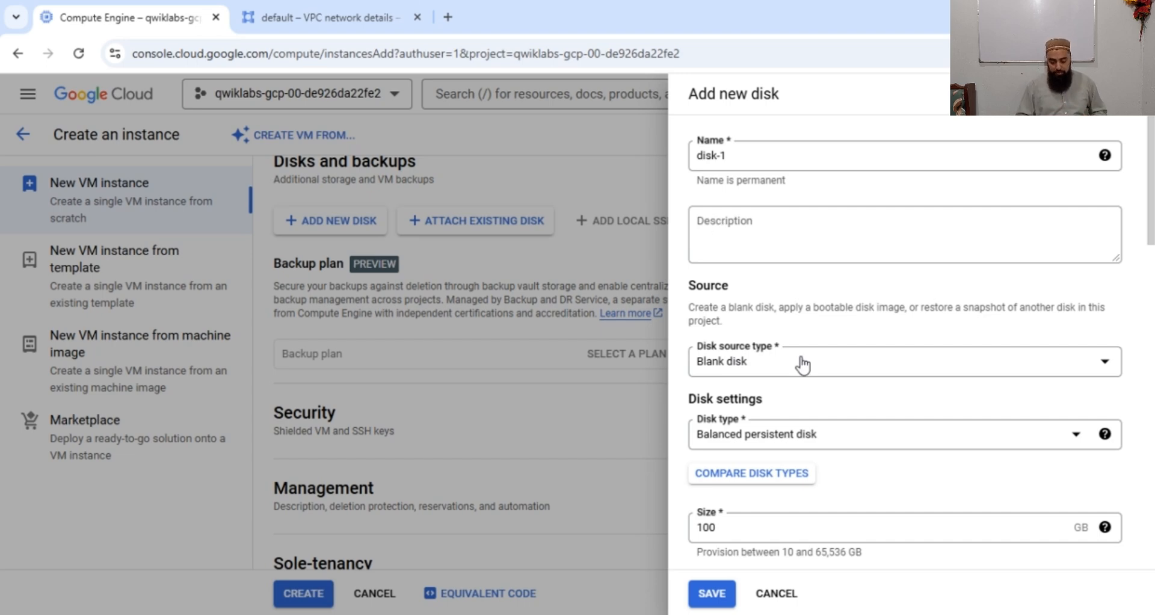
{"action": "left_click", "coordinate": [777, 594]}
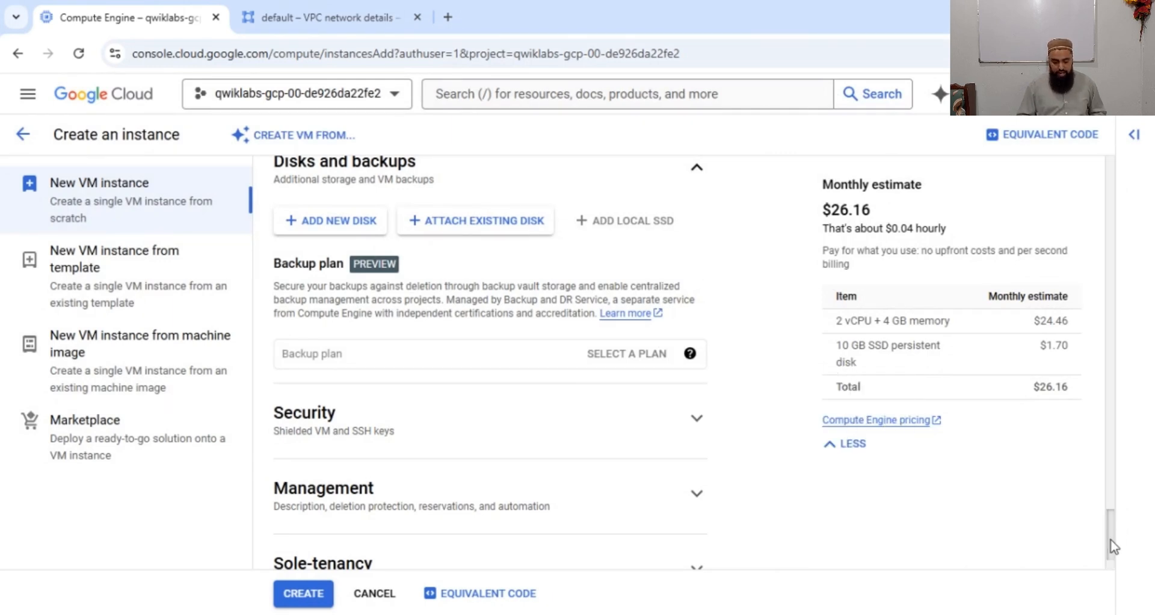
{"action": "left_click_drag", "start_coordinate": [1111, 533], "coordinate": [1062, 574]}
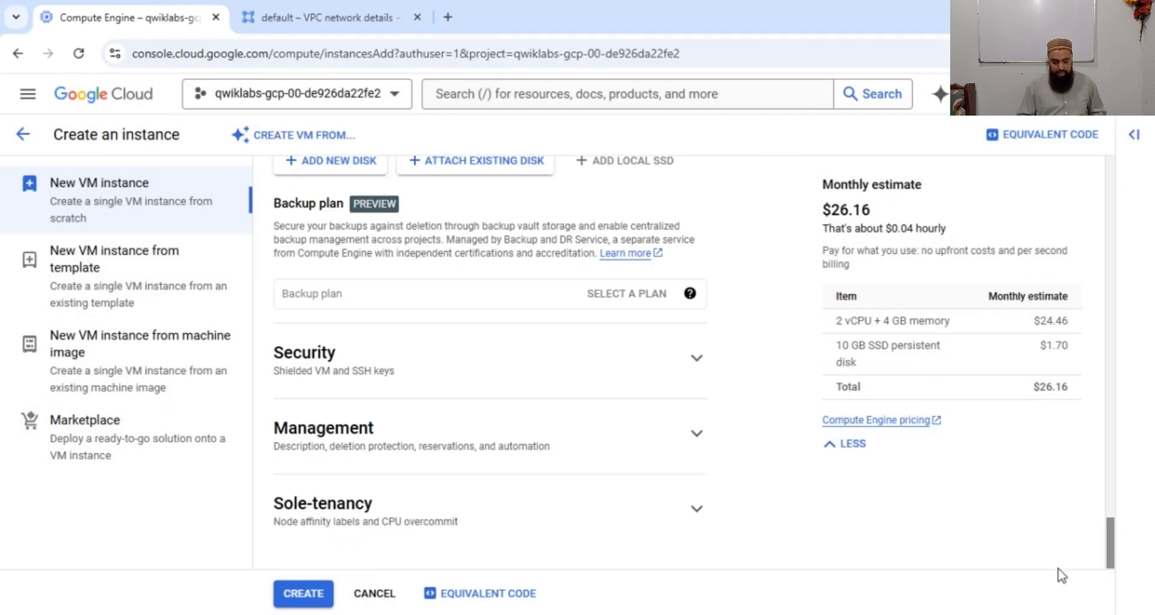
{"action": "left_click", "coordinate": [698, 362]}
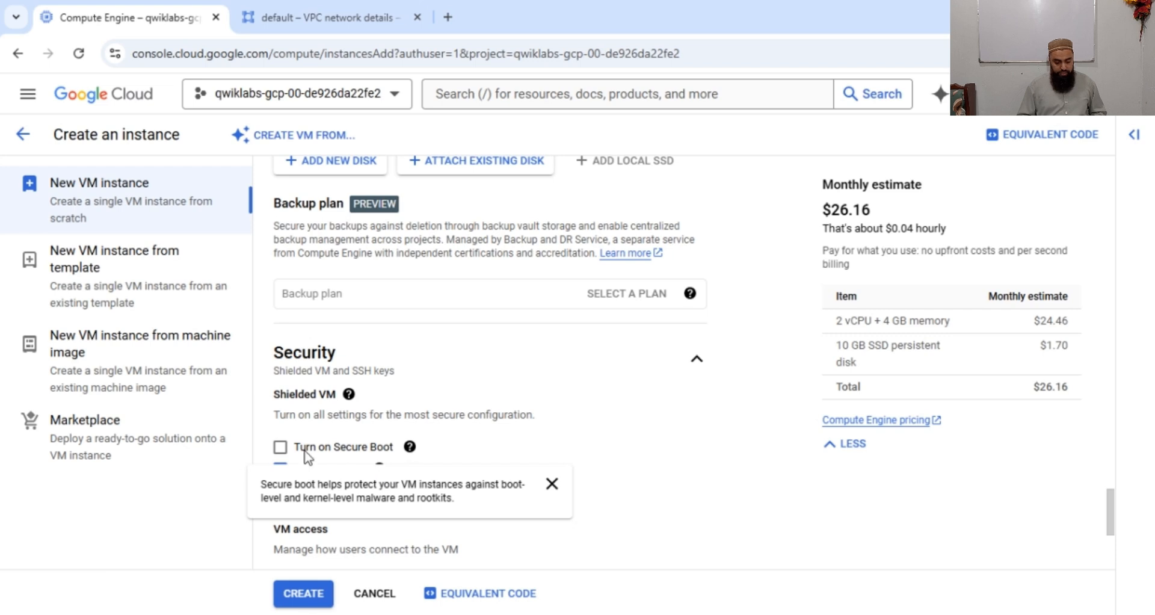
{"action": "mouse_move", "coordinate": [446, 491]}
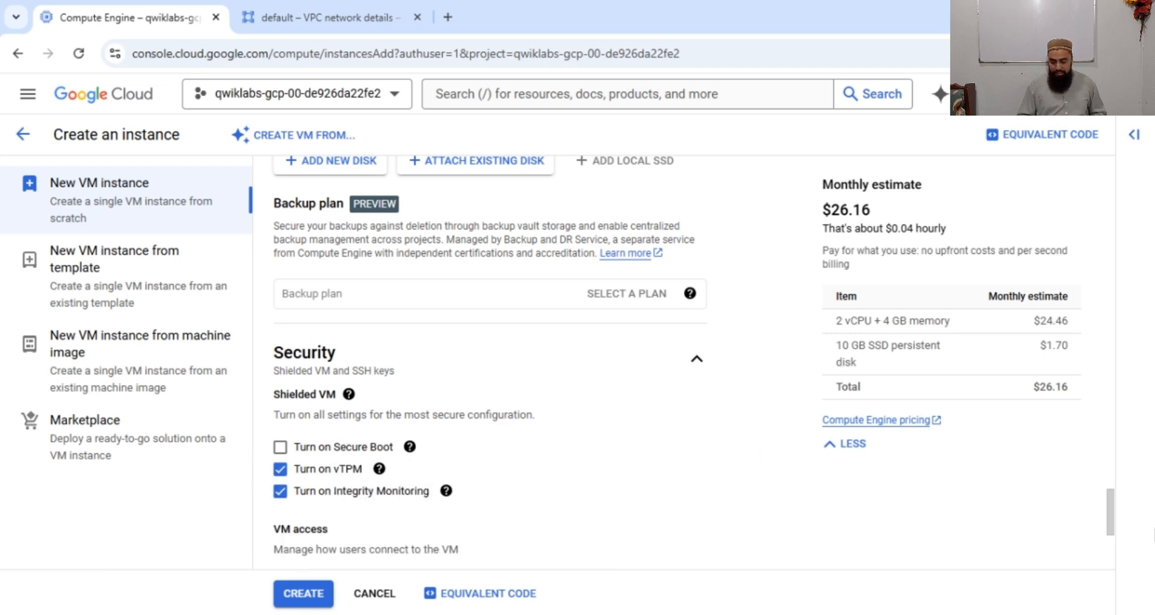
{"action": "left_click_drag", "start_coordinate": [1108, 521], "coordinate": [1119, 548]}
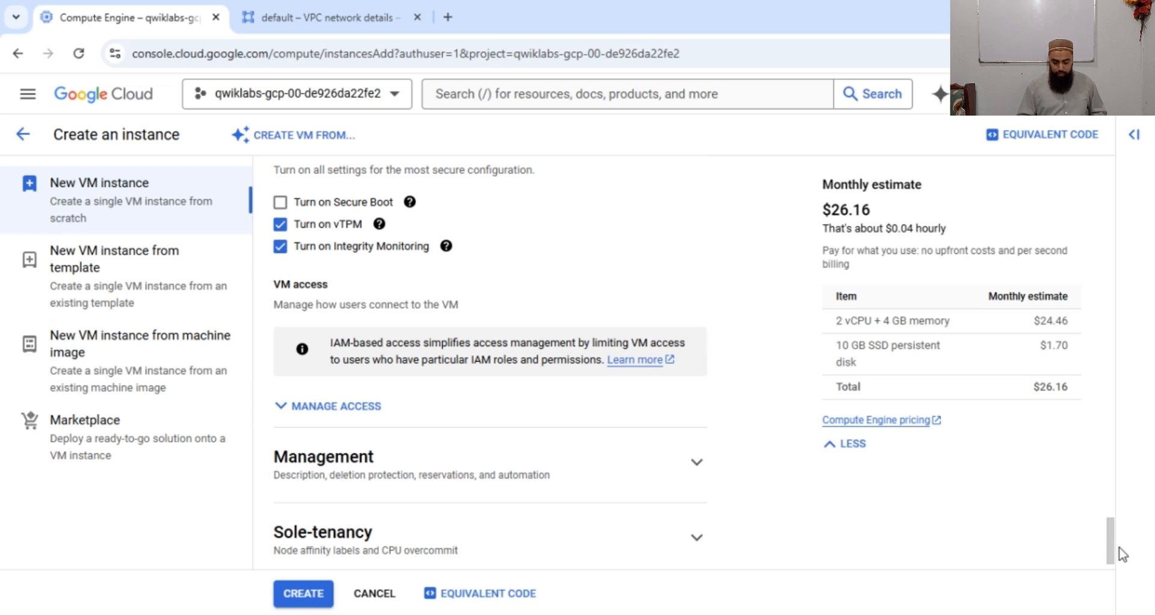
Expand the management section, read the help on deletion protection, and enable deletion protection for the instance
{"action": "left_click", "coordinate": [696, 461]}
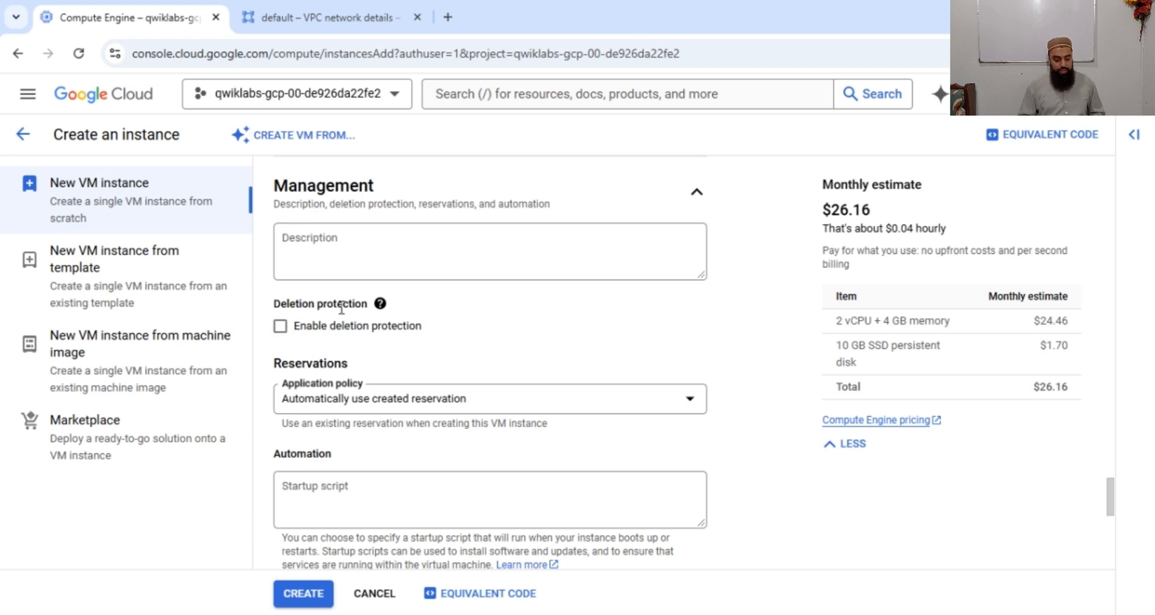
{"action": "left_click", "coordinate": [380, 304]}
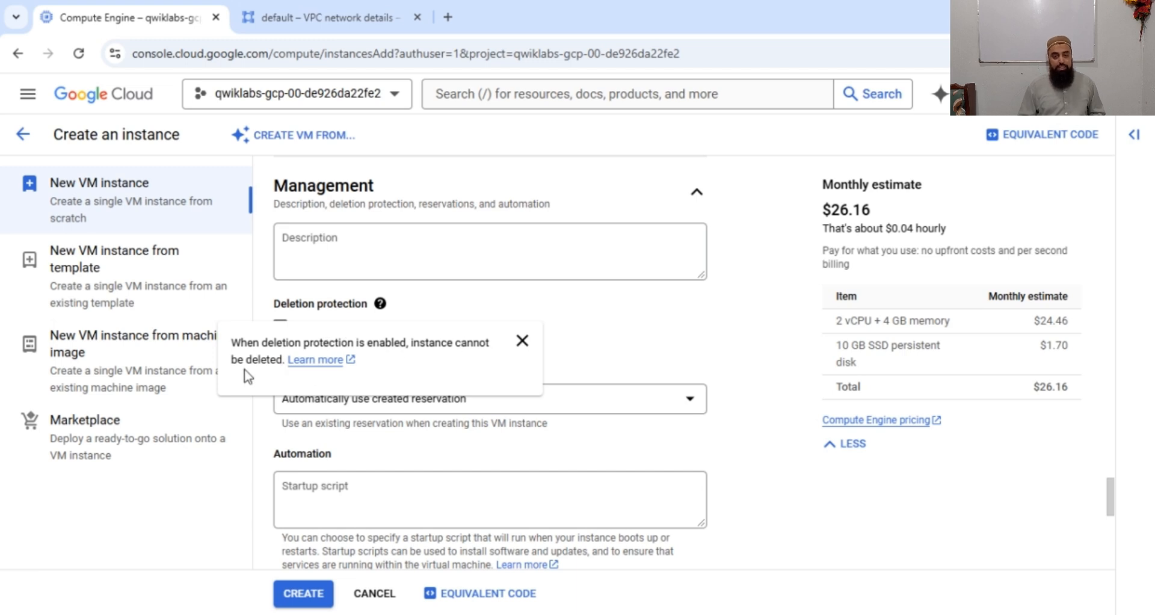
{"action": "left_click", "coordinate": [536, 347]}
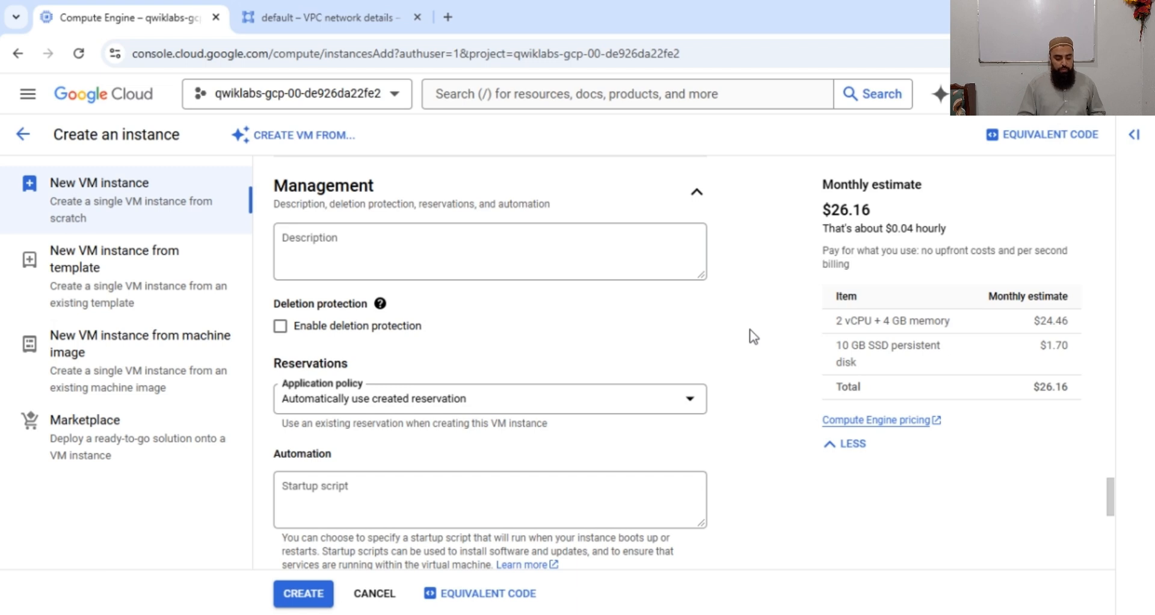
{"action": "left_click", "coordinate": [281, 326]}
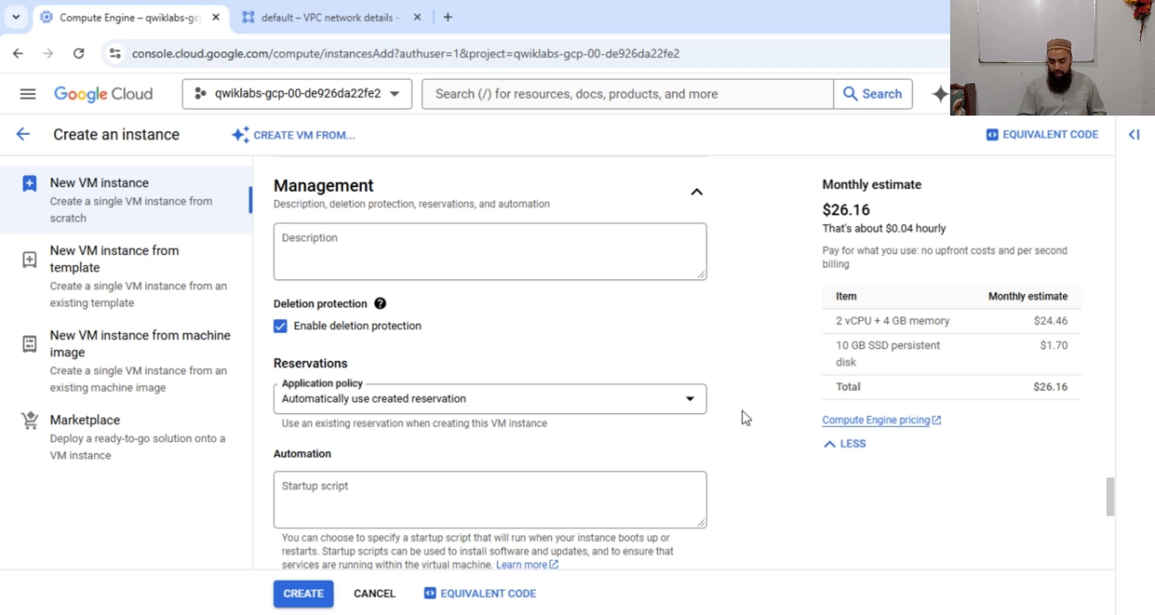
Keep the Google-managed encryption key for data encryption, create the instance, and close the Compute Engine tutorial pane
{"action": "scroll", "coordinate": [1111, 505], "scroll_direction": "down", "scroll_amount": 2}
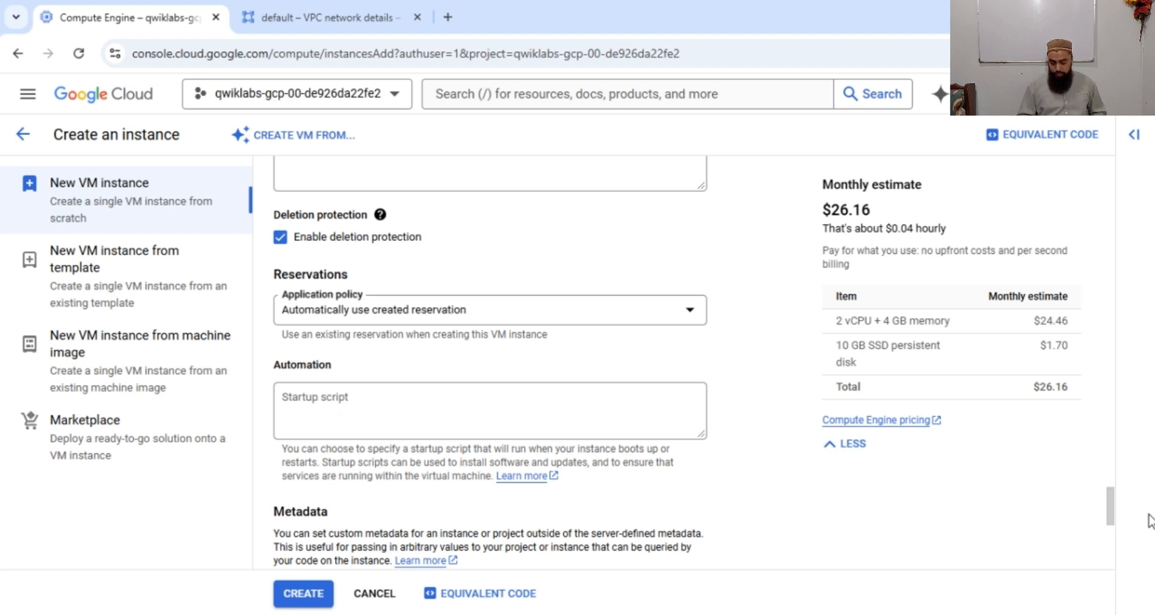
{"action": "scroll", "coordinate": [1113, 518], "scroll_direction": "down", "scroll_amount": 2}
{"action": "scroll", "coordinate": [1114, 529], "scroll_direction": "down", "scroll_amount": 4}
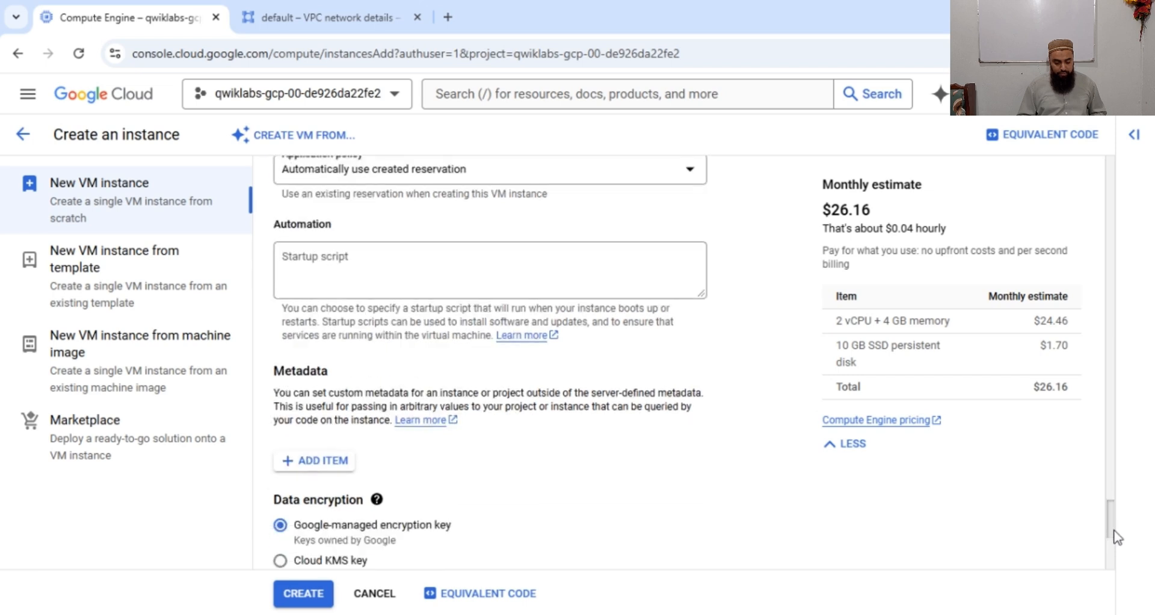
{"action": "left_click", "coordinate": [281, 320]}
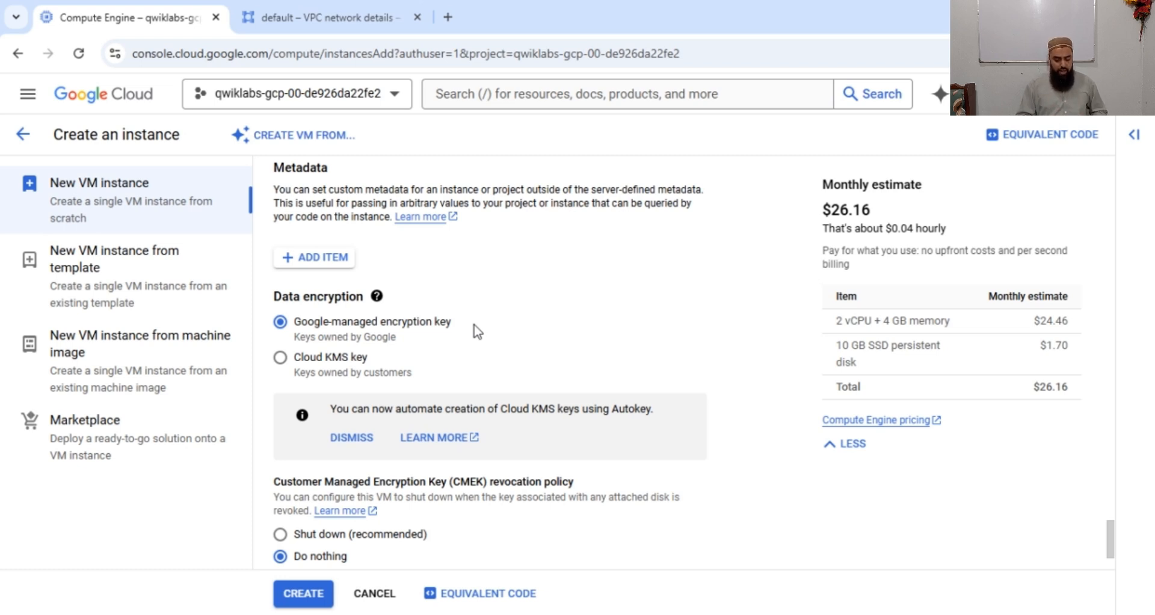
{"action": "left_click", "coordinate": [303, 602]}
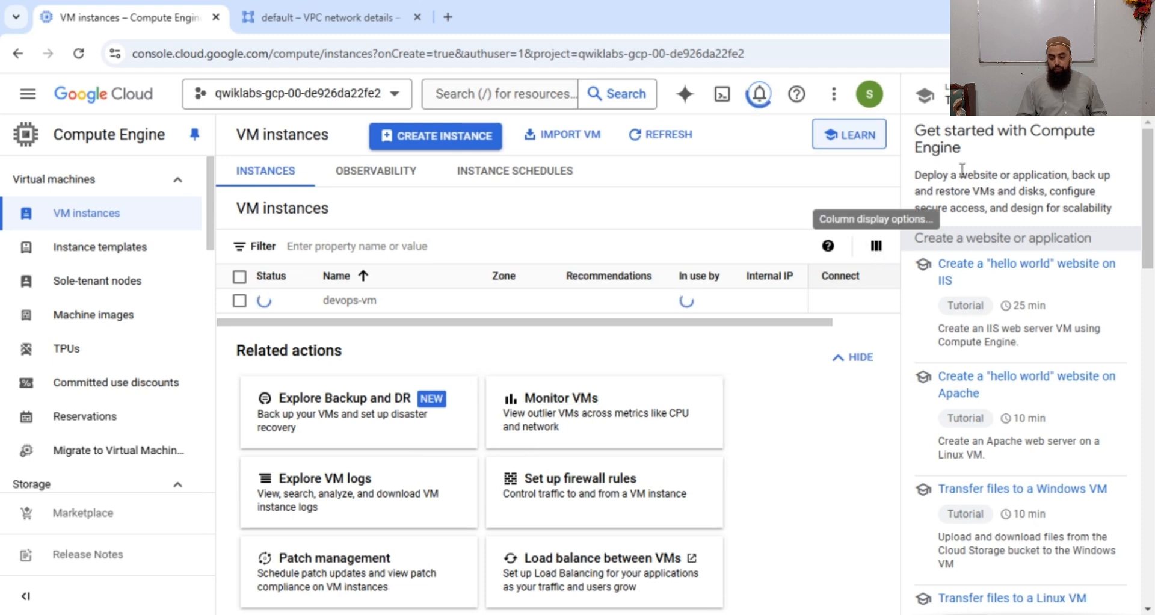
{"action": "left_click", "coordinate": [1131, 95]}
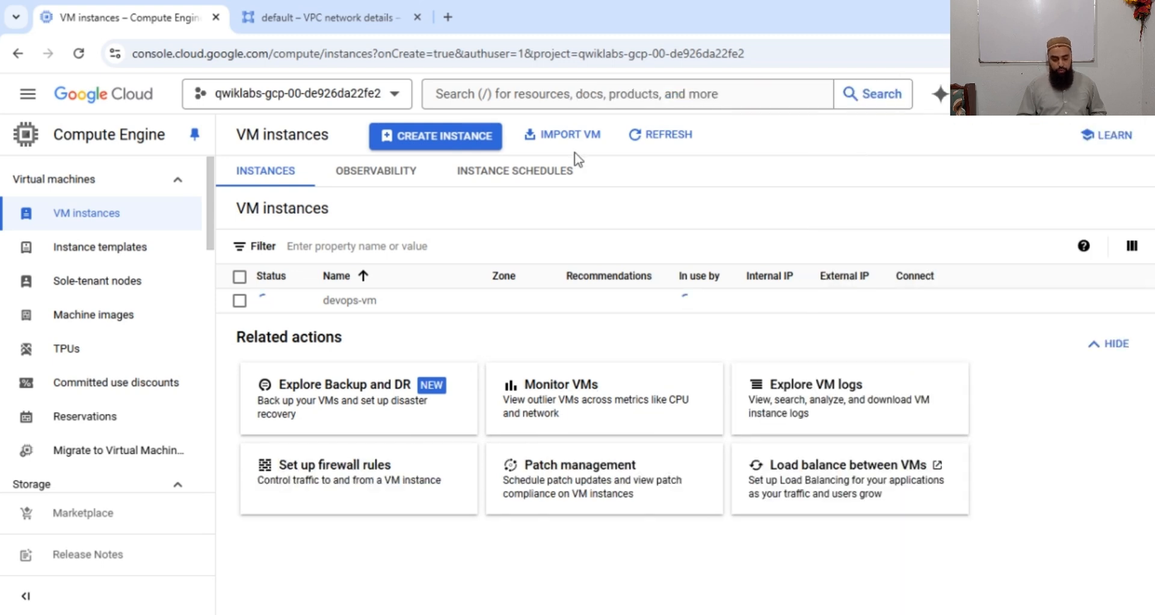
Open another instance creation form in a new browser tab beside the VM instances tab, checking the instance list while it loads
{"action": "right_click", "coordinate": [410, 147]}
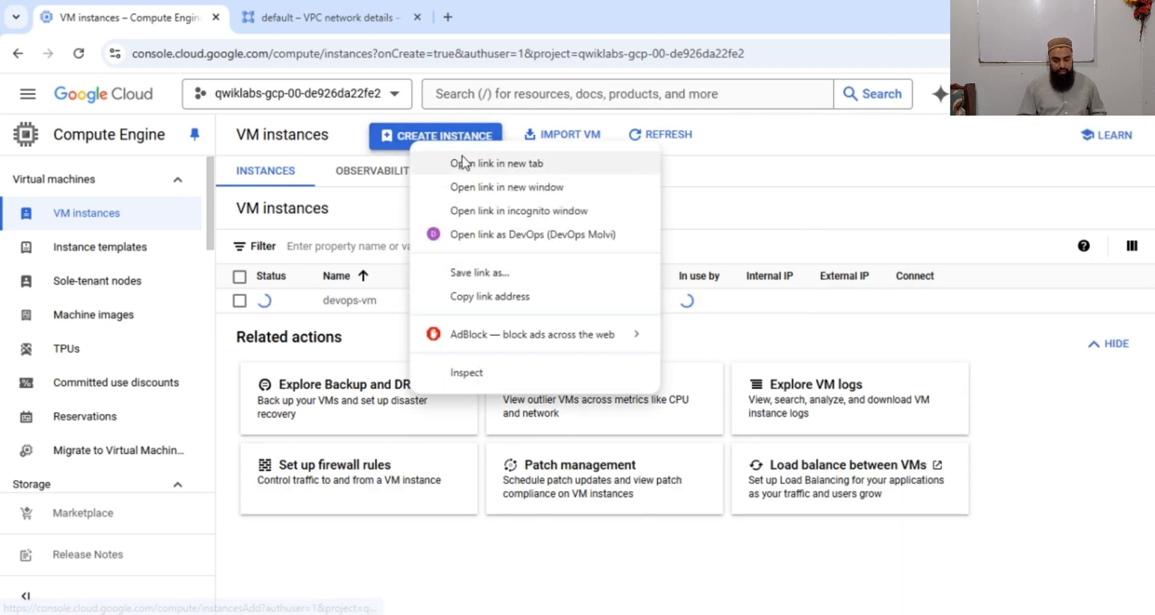
{"action": "left_click", "coordinate": [464, 162]}
{"action": "left_click_drag", "start_coordinate": [533, 13], "coordinate": [335, 12]}
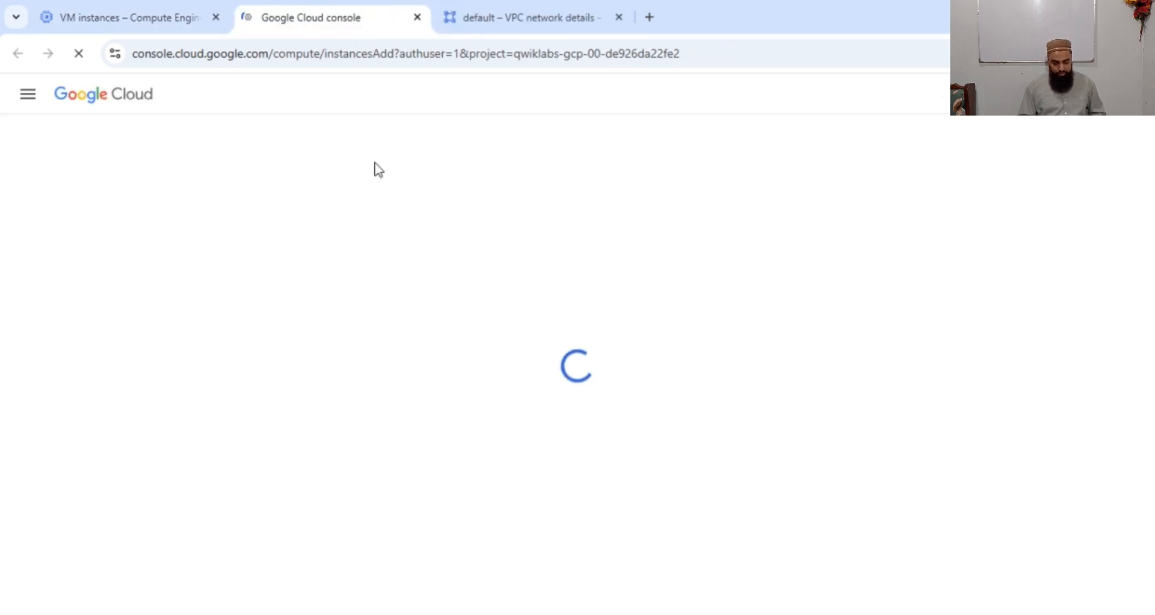
{"action": "left_click", "coordinate": [127, 21]}
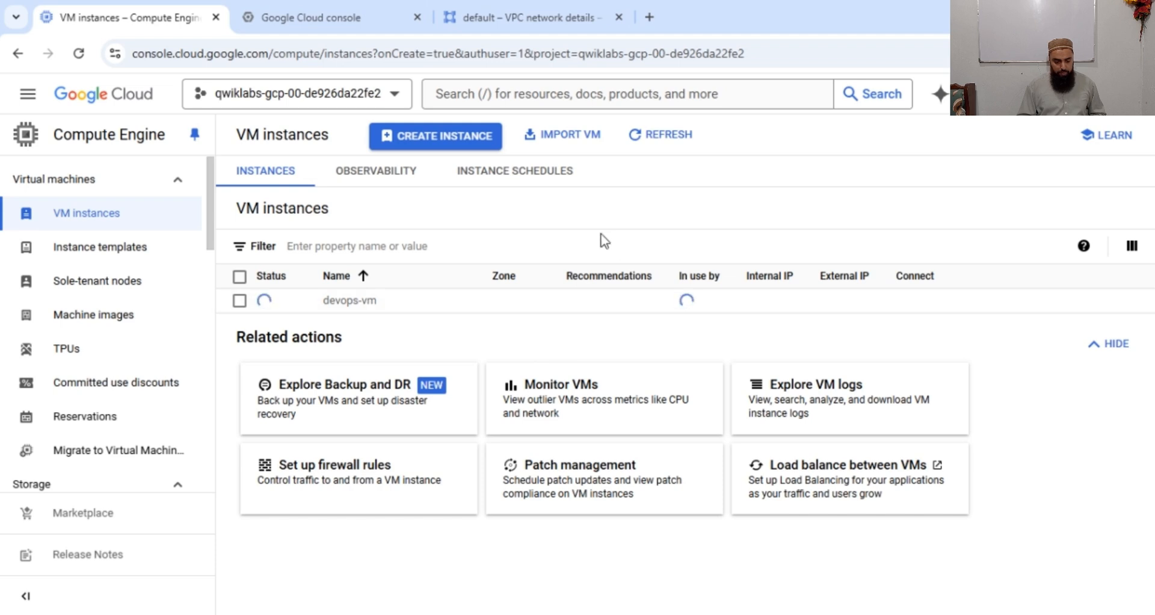
{"action": "left_click", "coordinate": [295, 20]}
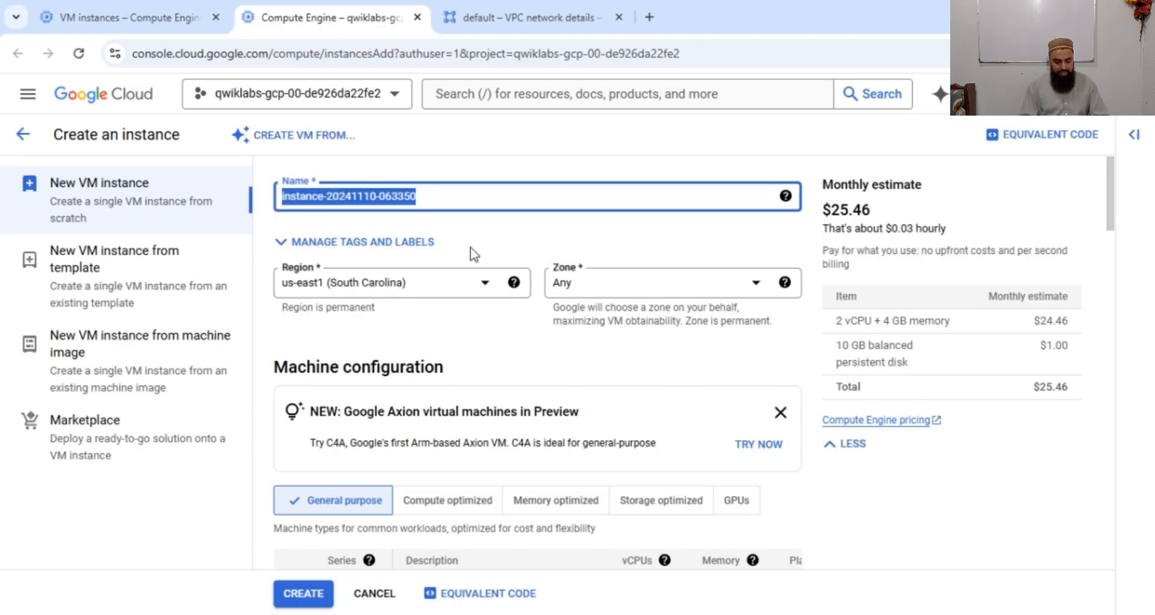
Name the new instance windows-vm and set its zone to us-east1-b
{"action": "type", "text": "windo"}
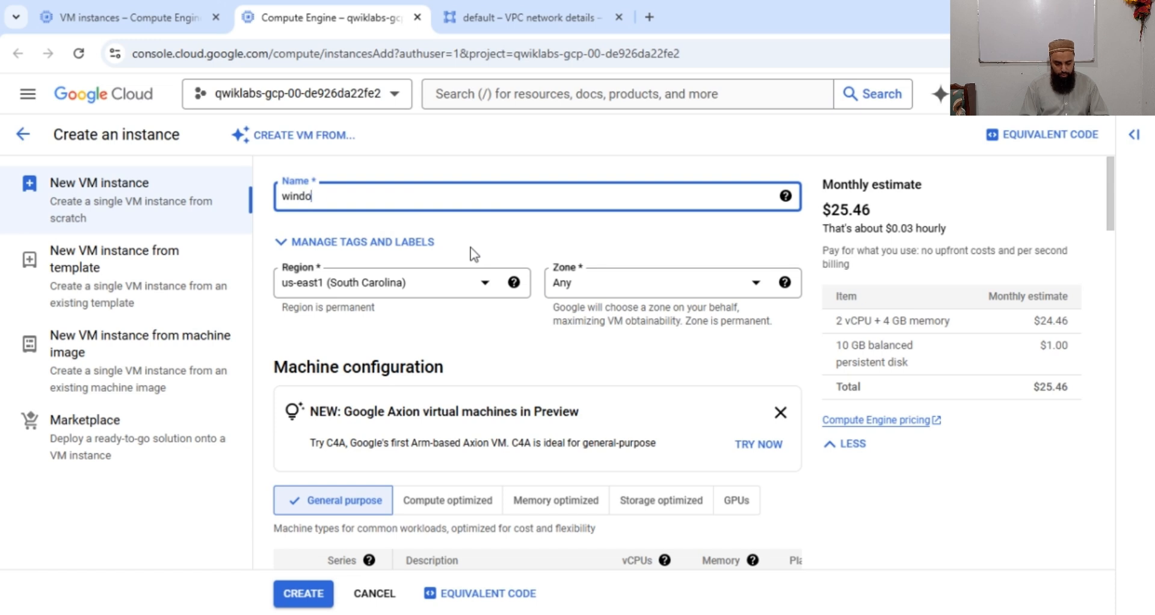
{"action": "type", "text": "ws-vm"}
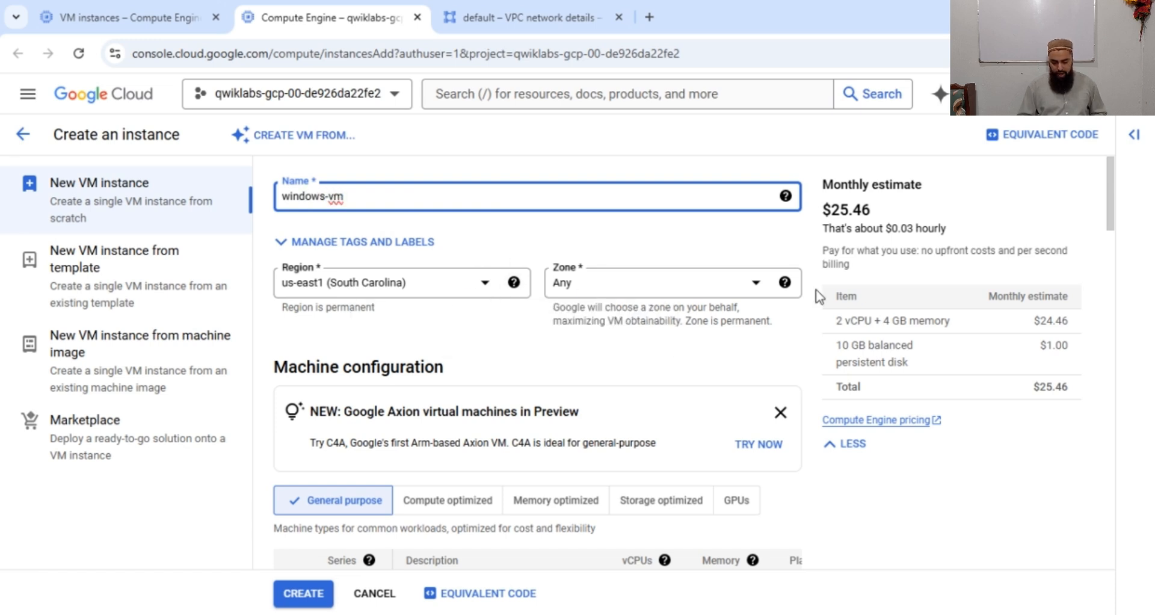
{"action": "left_click", "coordinate": [692, 283]}
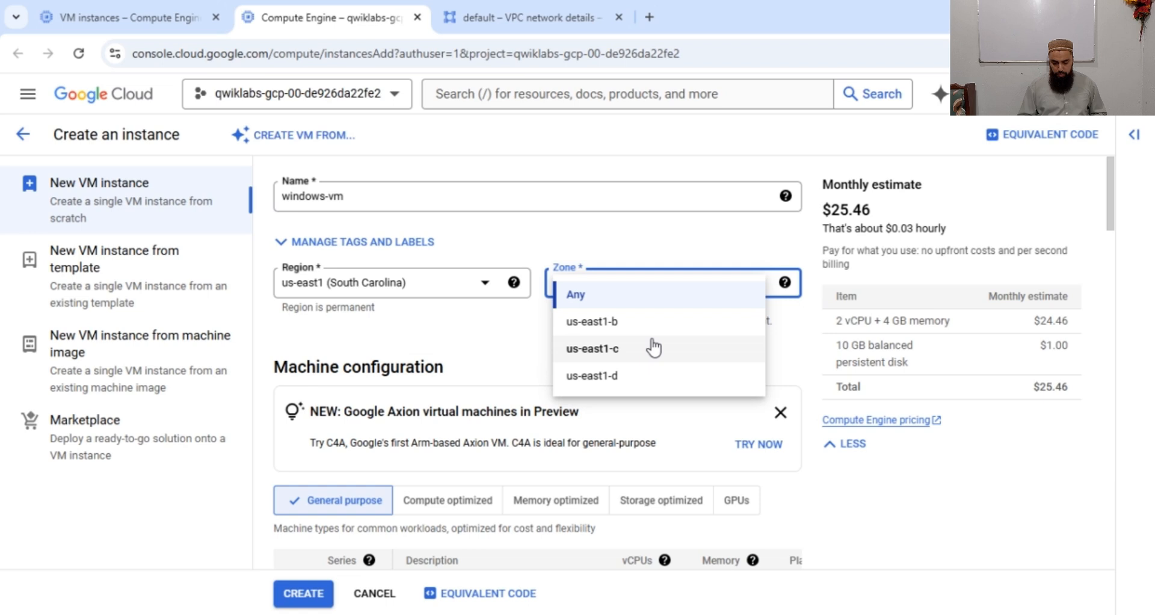
{"action": "left_click", "coordinate": [626, 322]}
Set the machine type to the standard preset e2-standard-4 with 4 vCPUs and 16 GB memory
{"action": "left_click_drag", "start_coordinate": [1115, 233], "coordinate": [1114, 308]}
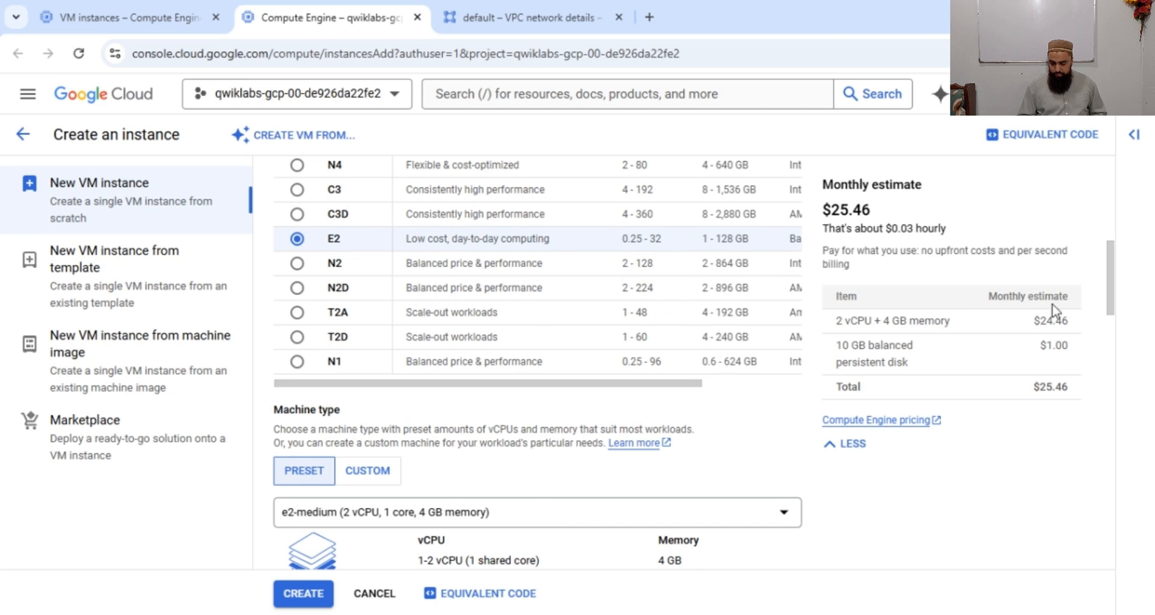
{"action": "left_click_drag", "start_coordinate": [1110, 281], "coordinate": [1111, 315]}
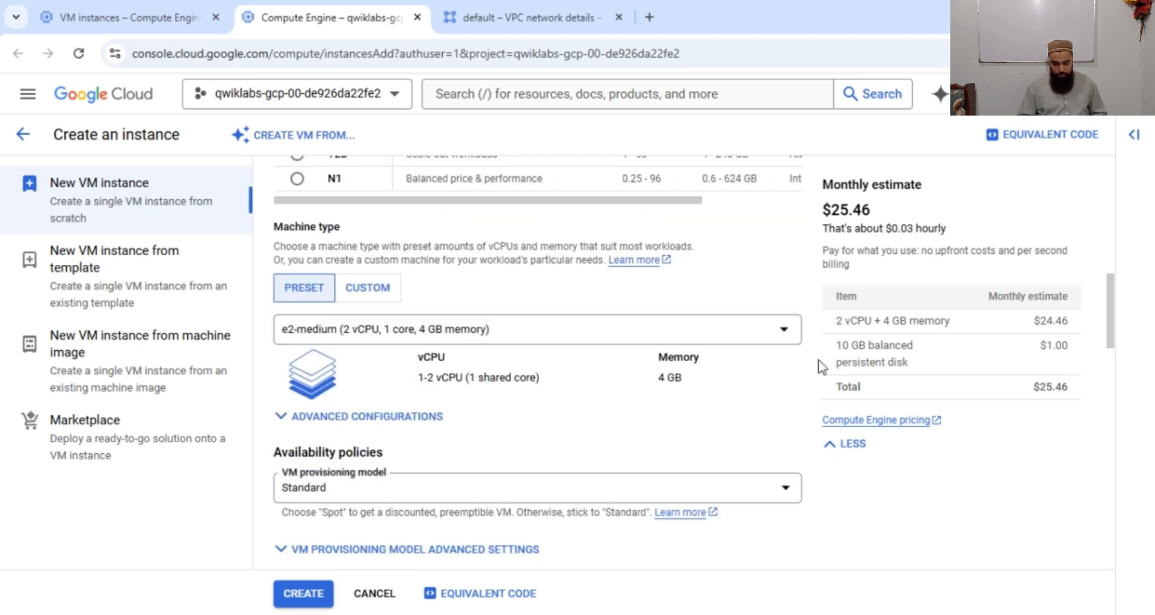
{"action": "left_click", "coordinate": [493, 330]}
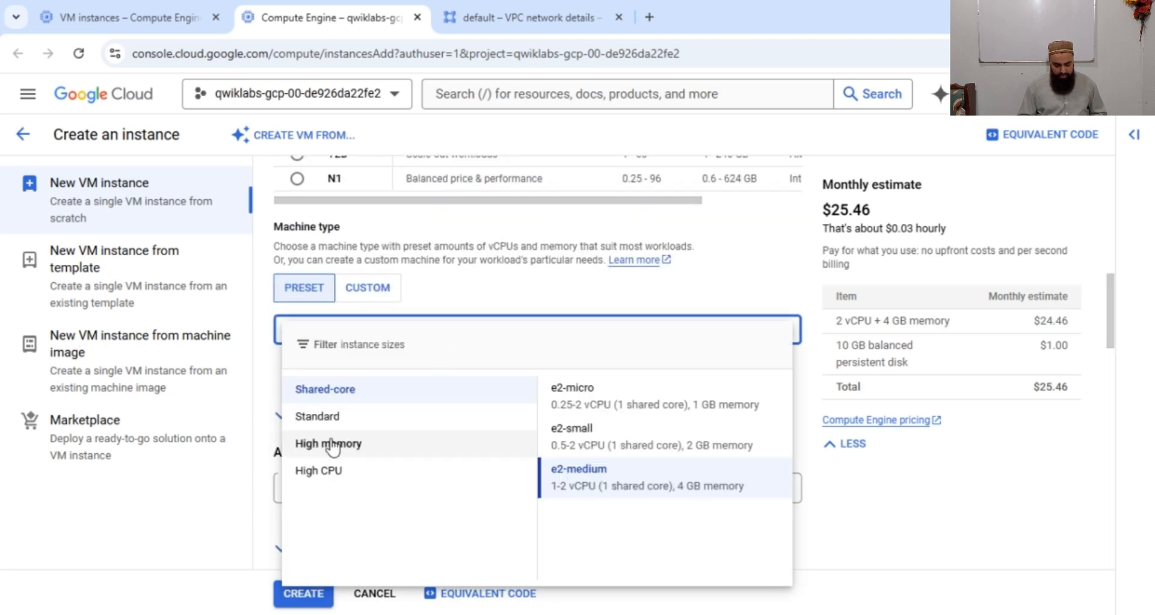
{"action": "left_click", "coordinate": [348, 421]}
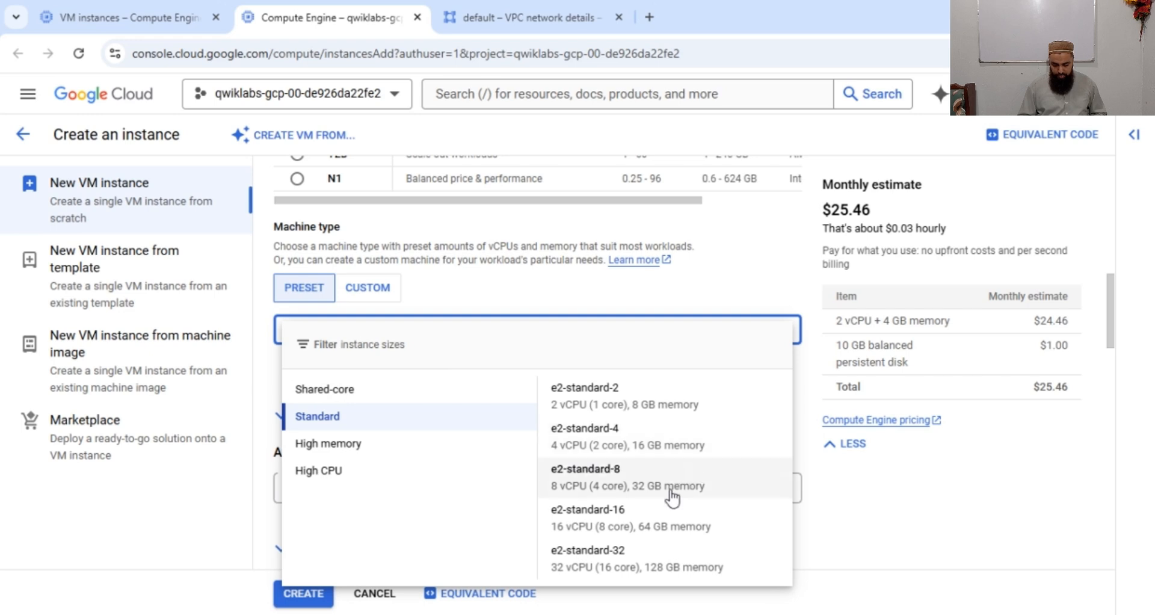
{"action": "left_click", "coordinate": [655, 454]}
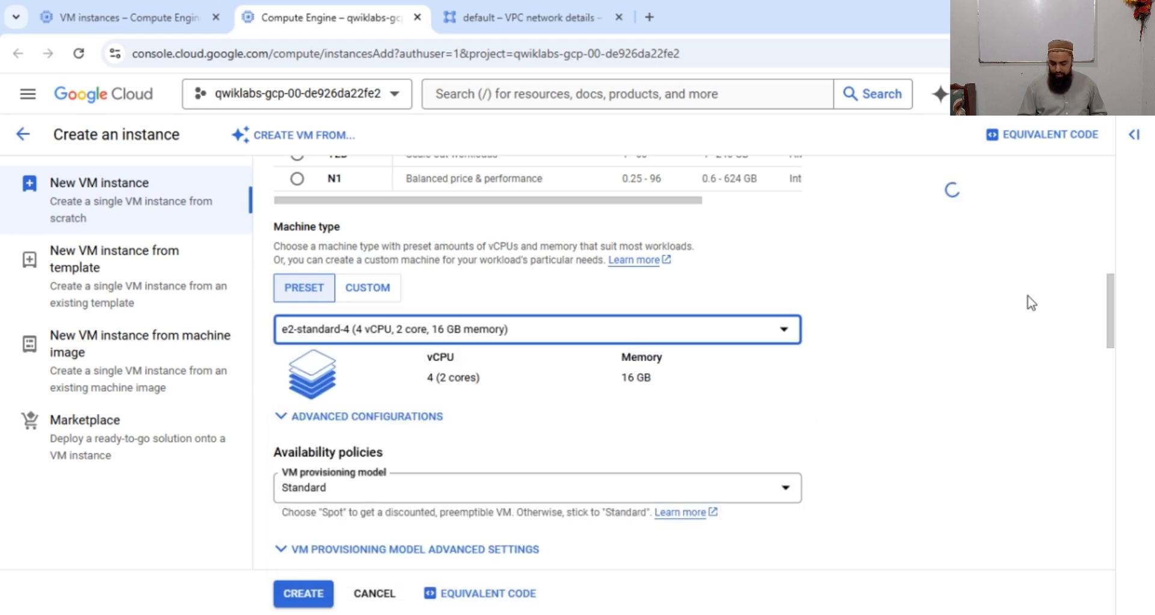
Change the boot disk to Windows Server 2022 Datacenter with Desktop Experience, on a 50 GB balanced persistent disk
{"action": "left_click_drag", "start_coordinate": [1116, 319], "coordinate": [1117, 447]}
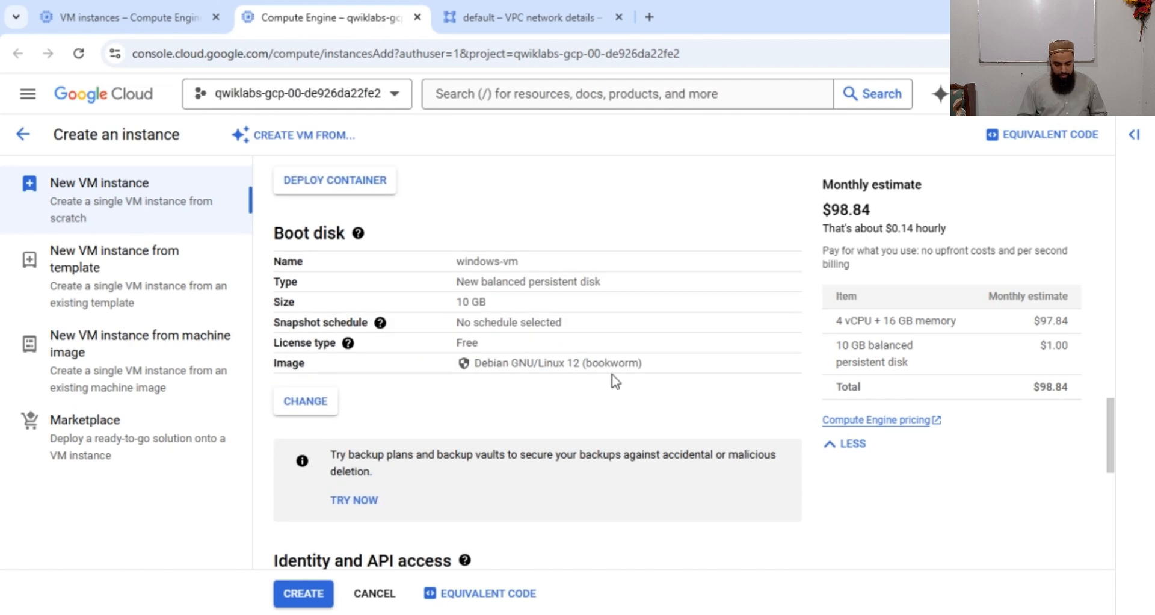
{"action": "left_click", "coordinate": [297, 406]}
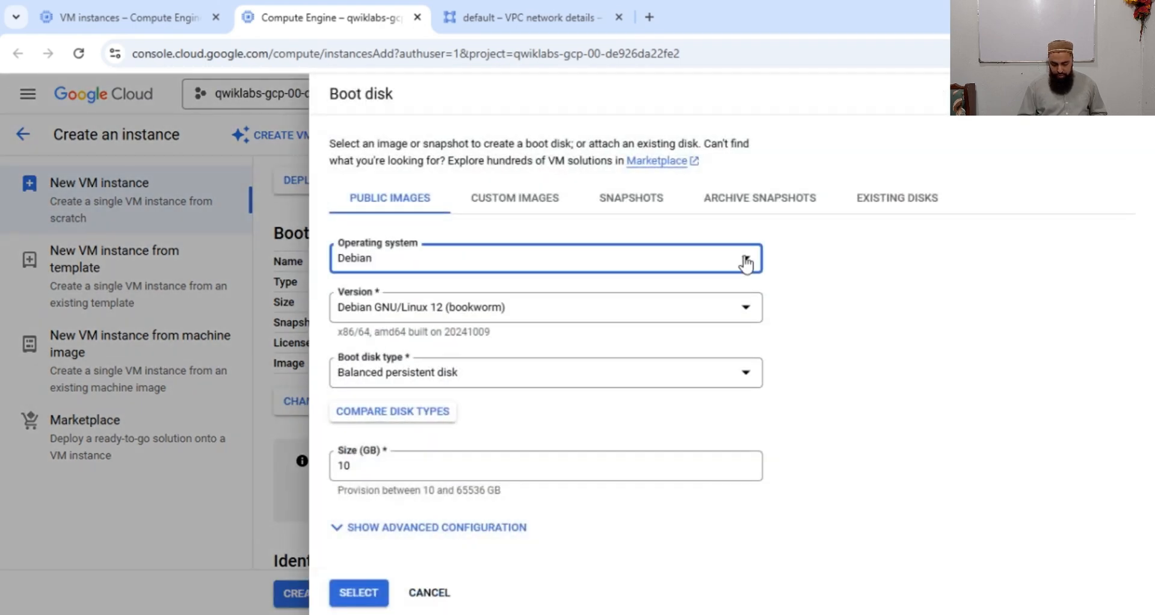
{"action": "left_click", "coordinate": [745, 258]}
{"action": "left_click_drag", "start_coordinate": [749, 350], "coordinate": [739, 530]}
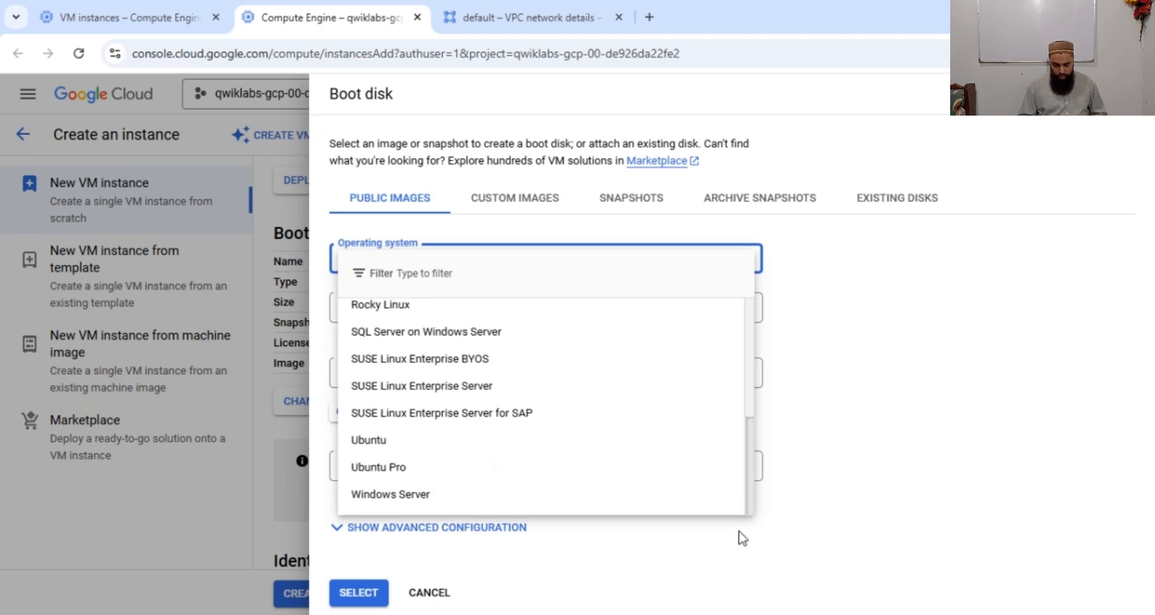
{"action": "left_click", "coordinate": [381, 503]}
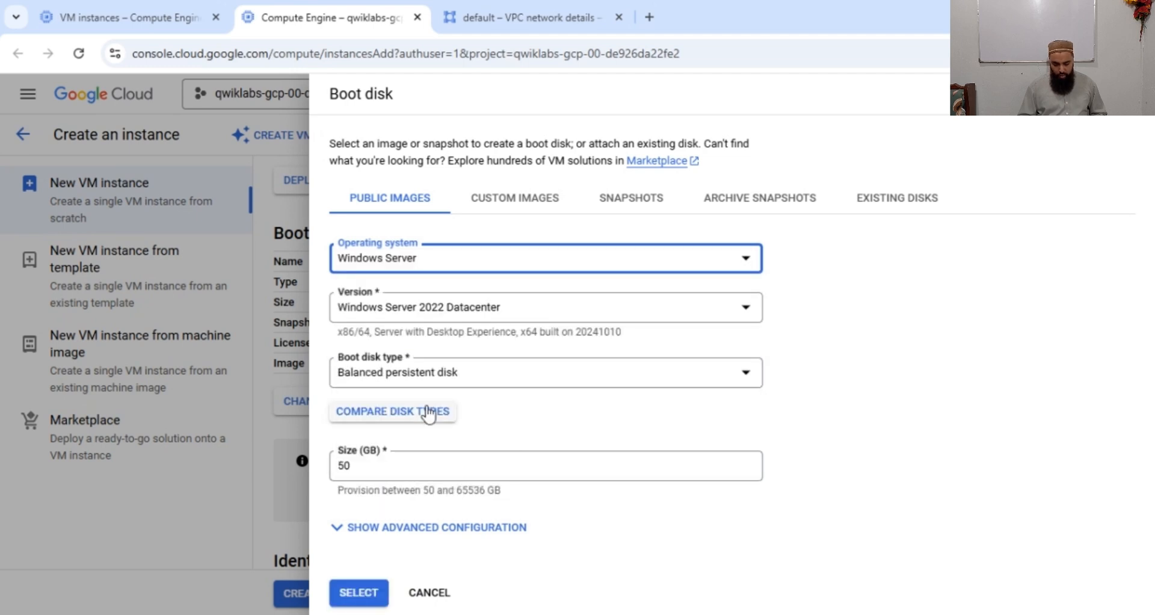
{"action": "left_click", "coordinate": [735, 307]}
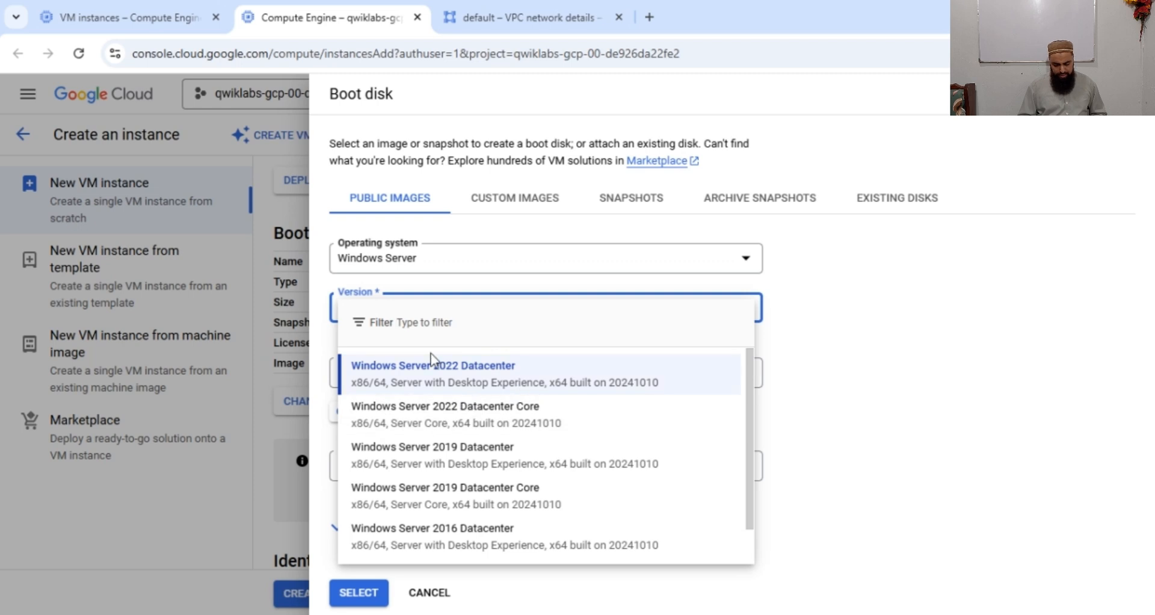
{"action": "left_click", "coordinate": [477, 385]}
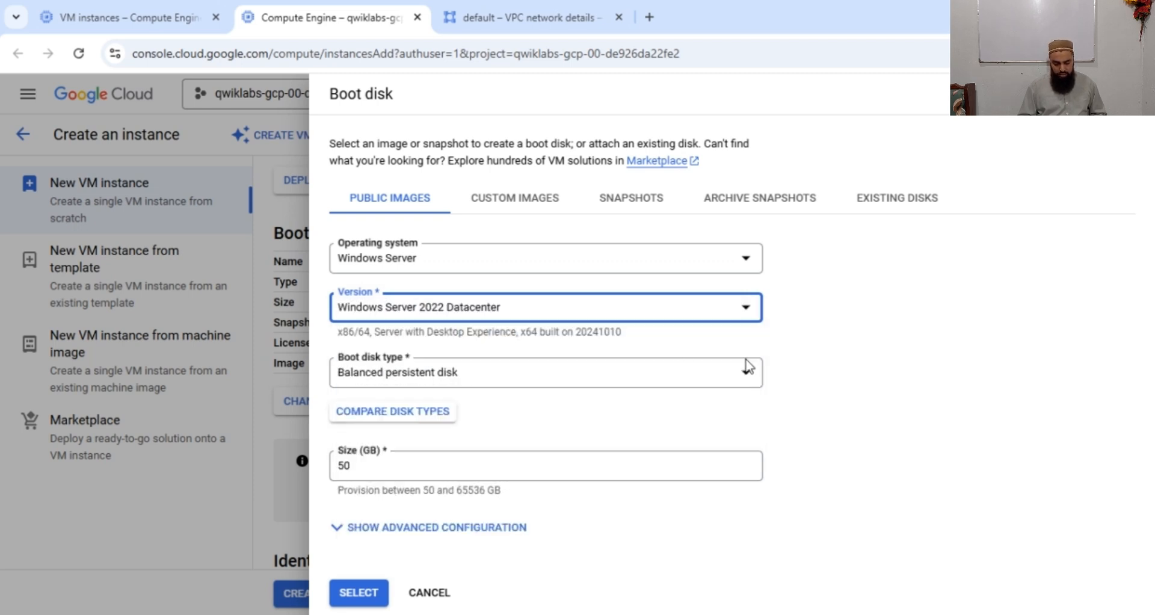
{"action": "left_click", "coordinate": [355, 472]}
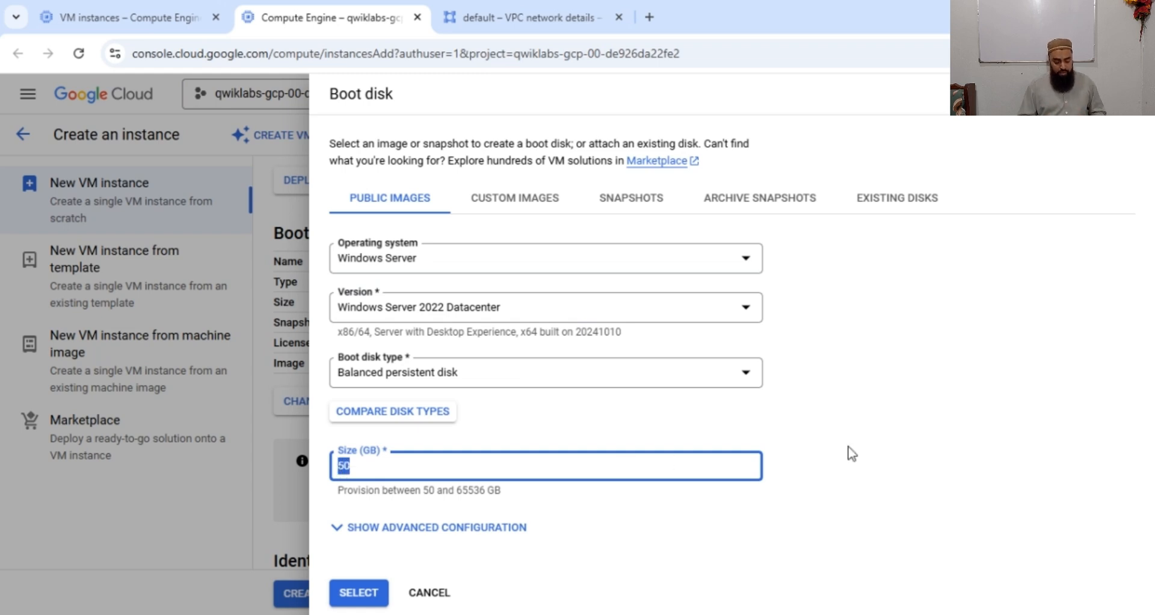
{"action": "left_click", "coordinate": [358, 592]}
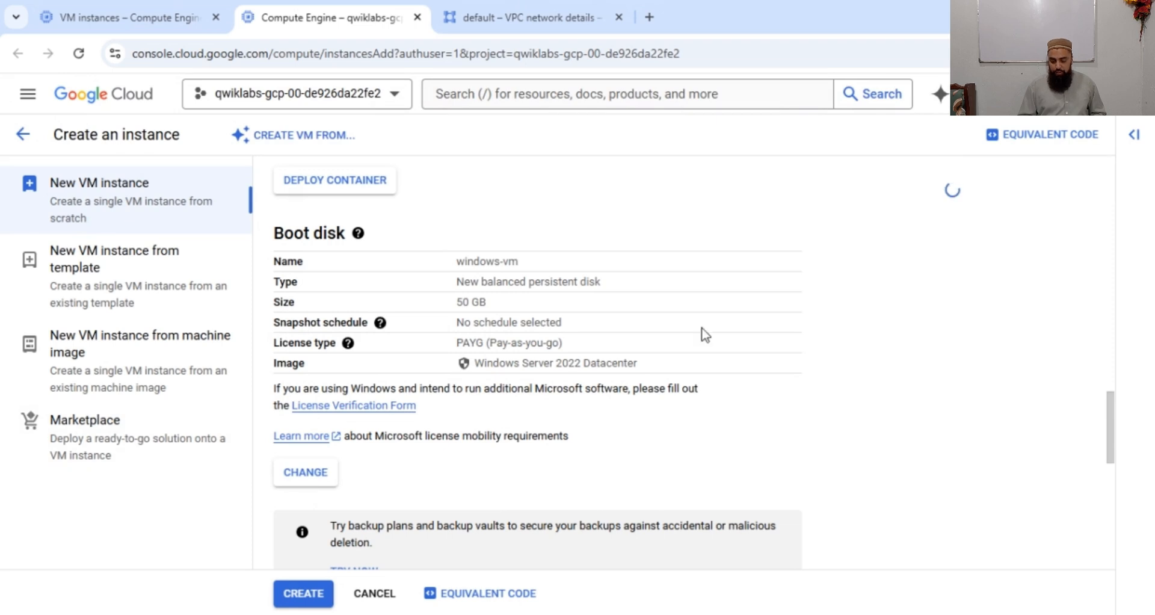
Allow HTTP and HTTPS traffic through the firewall for windows-vm and create the instance
{"action": "scroll", "coordinate": [1113, 432], "scroll_direction": "down", "scroll_amount": 2}
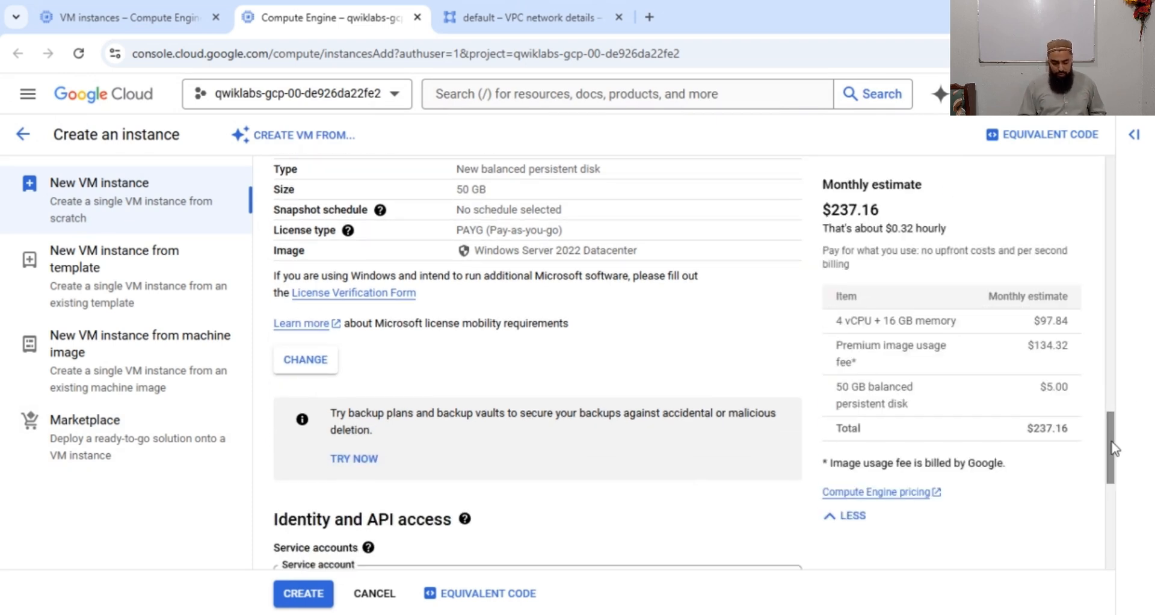
{"action": "left_click_drag", "start_coordinate": [1114, 448], "coordinate": [1080, 517]}
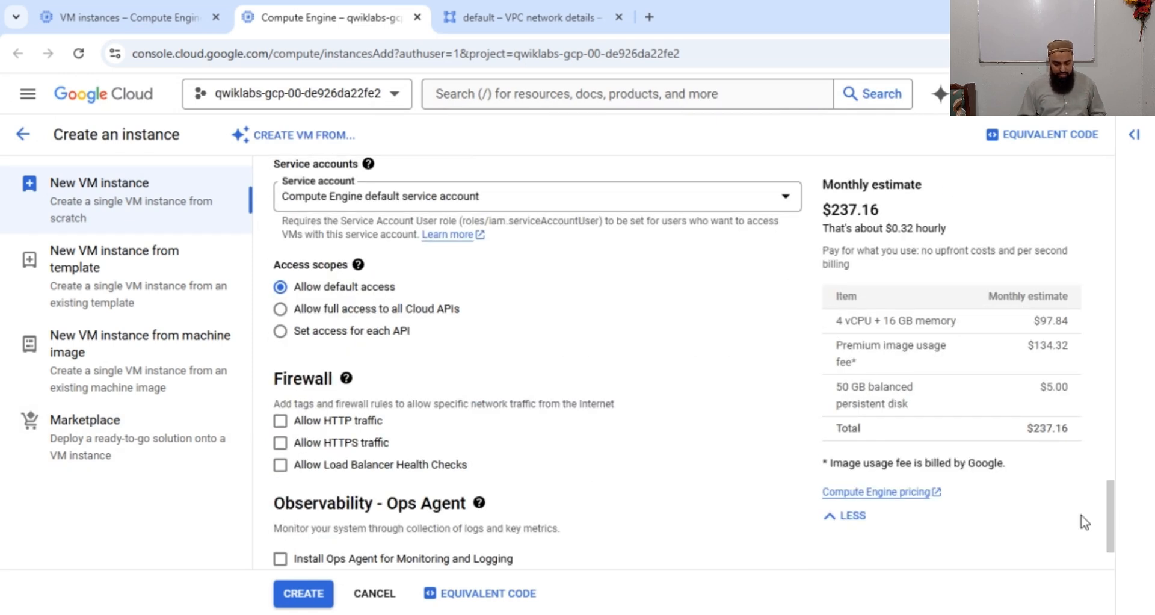
{"action": "left_click", "coordinate": [279, 421]}
{"action": "left_click", "coordinate": [280, 444]}
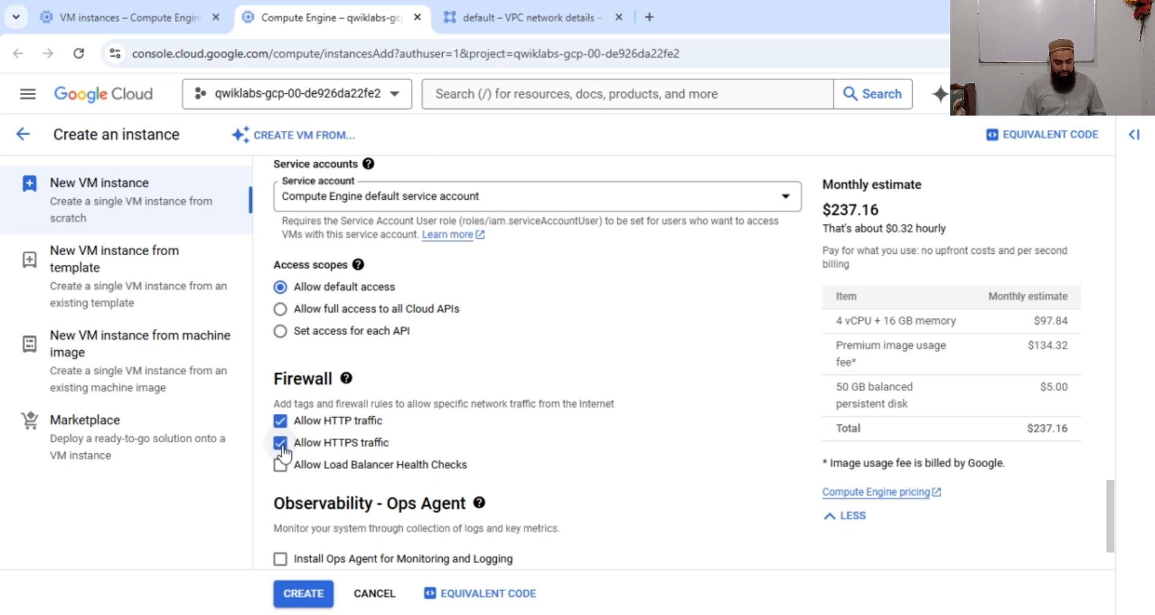
{"action": "left_click", "coordinate": [301, 594]}
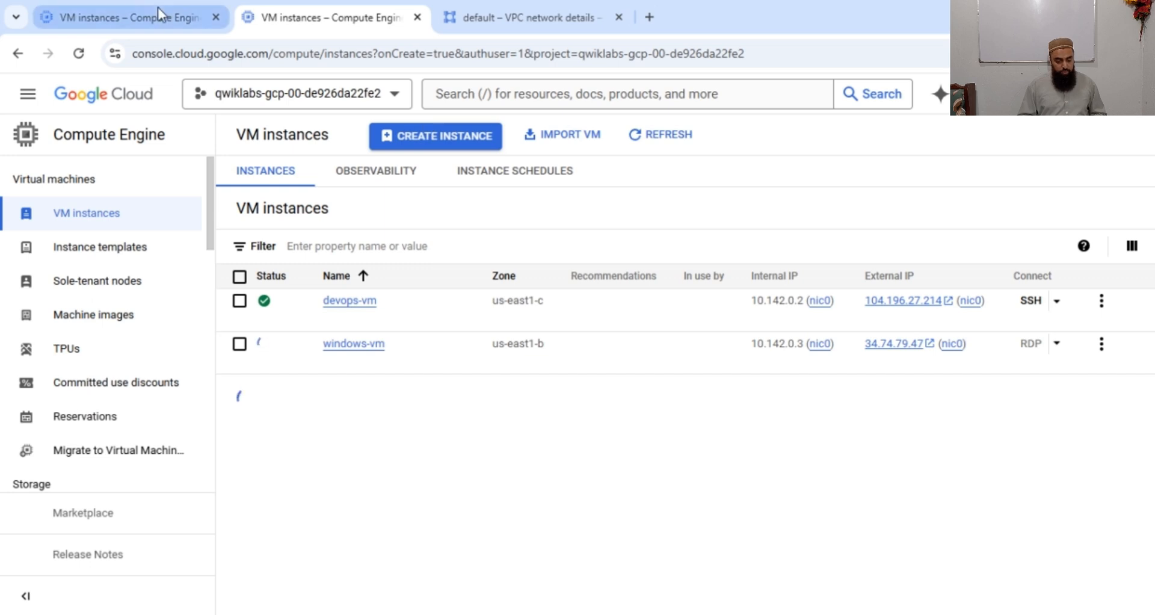
Open an SSH-in-browser session to devops-vm from the first VM instances tab and authorize the connection
{"action": "left_click", "coordinate": [130, 19]}
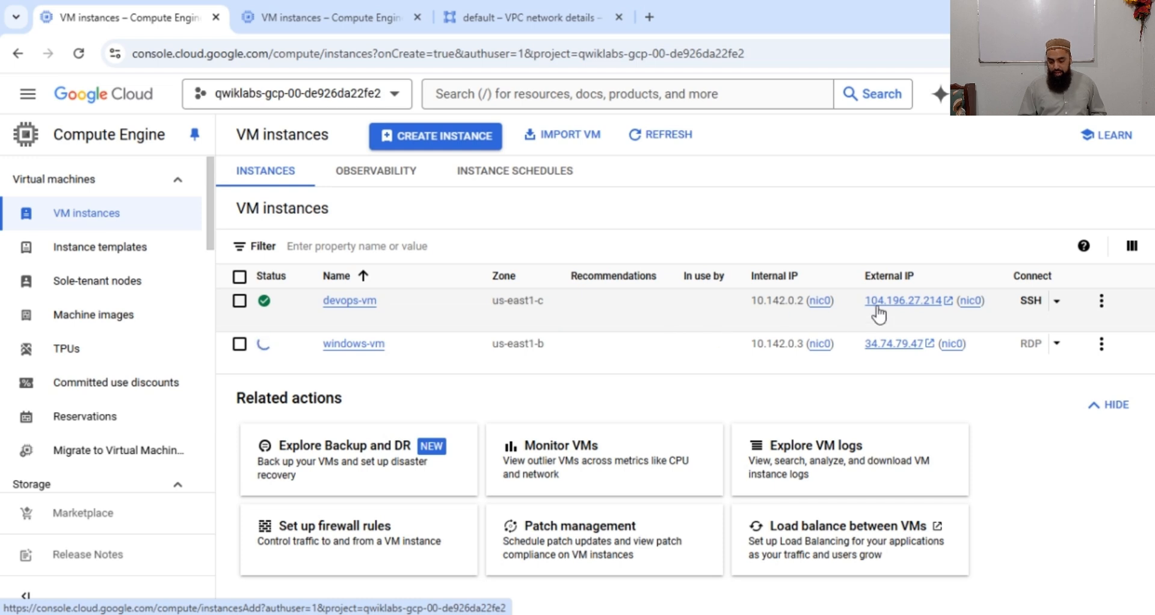
{"action": "left_click", "coordinate": [1031, 301]}
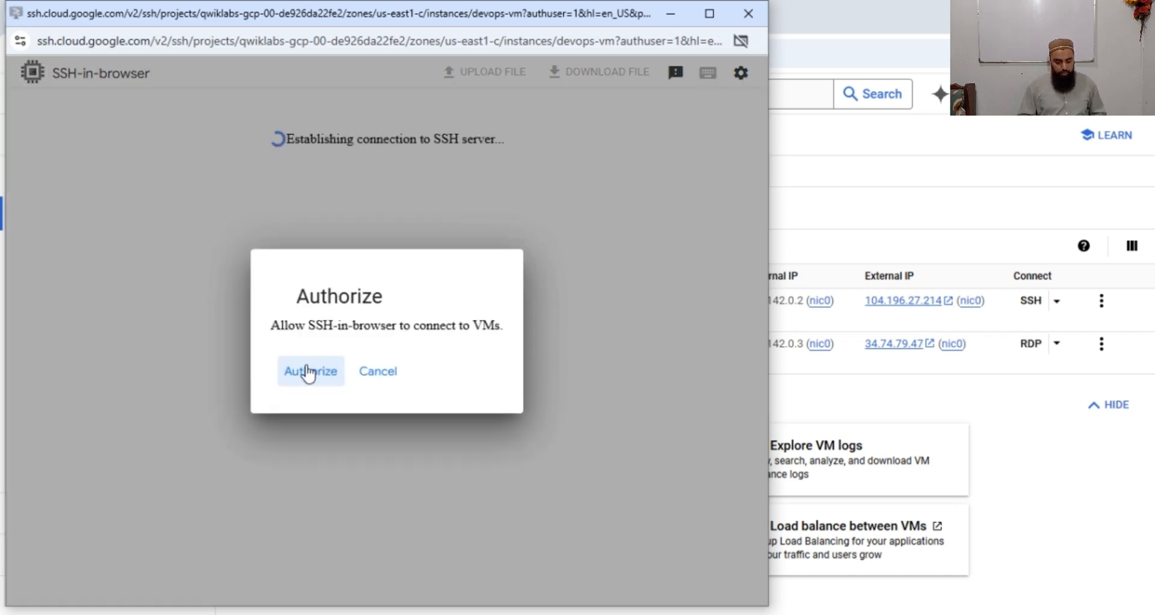
{"action": "left_click", "coordinate": [307, 371]}
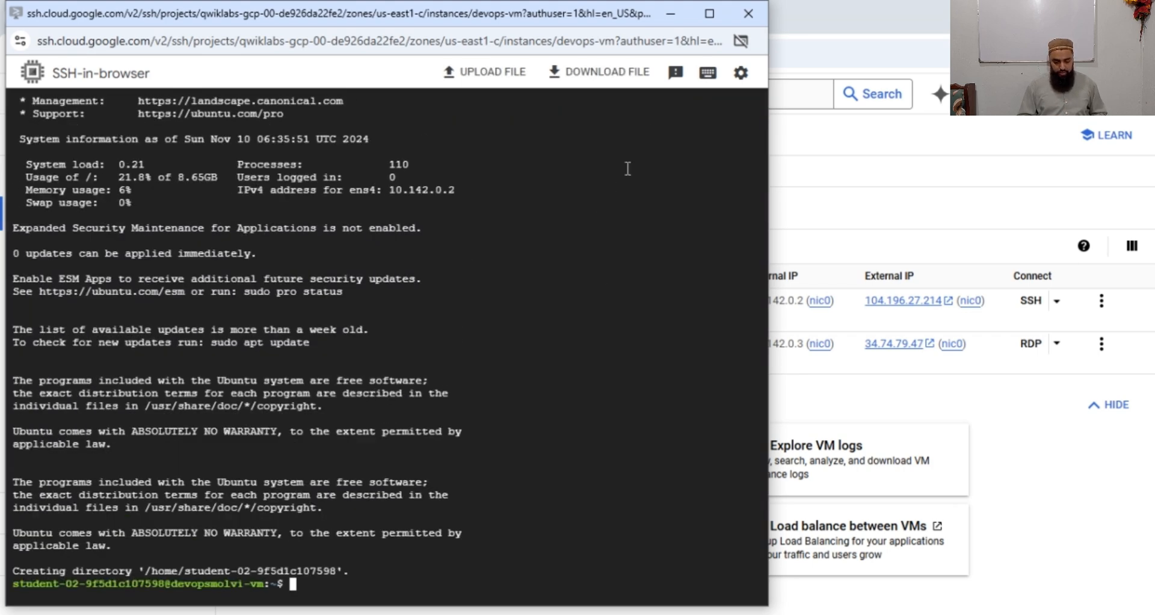
{"action": "key", "text": "Return"}
{"action": "key", "text": "Return"}
{"action": "key", "text": "Return"}
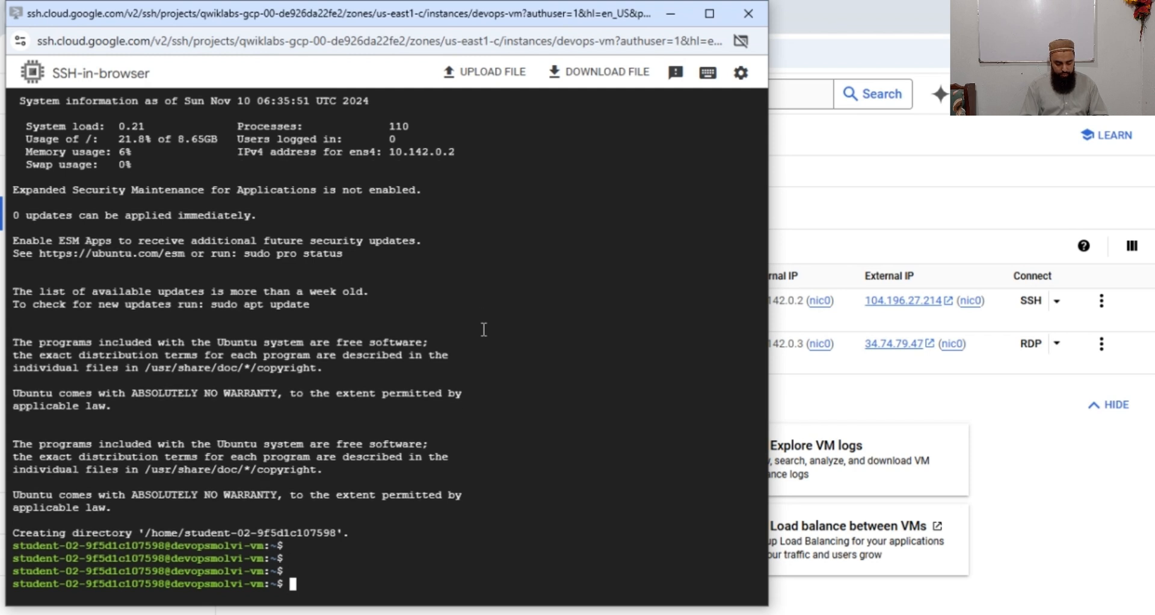
Switch to the root shell with sudo -i and clear the terminal
{"action": "type", "text": "sudo -i"}
{"action": "key", "text": "Return"}
{"action": "key", "text": "Return"}
{"action": "key", "text": "Return"}
{"action": "key", "text": "Return"}
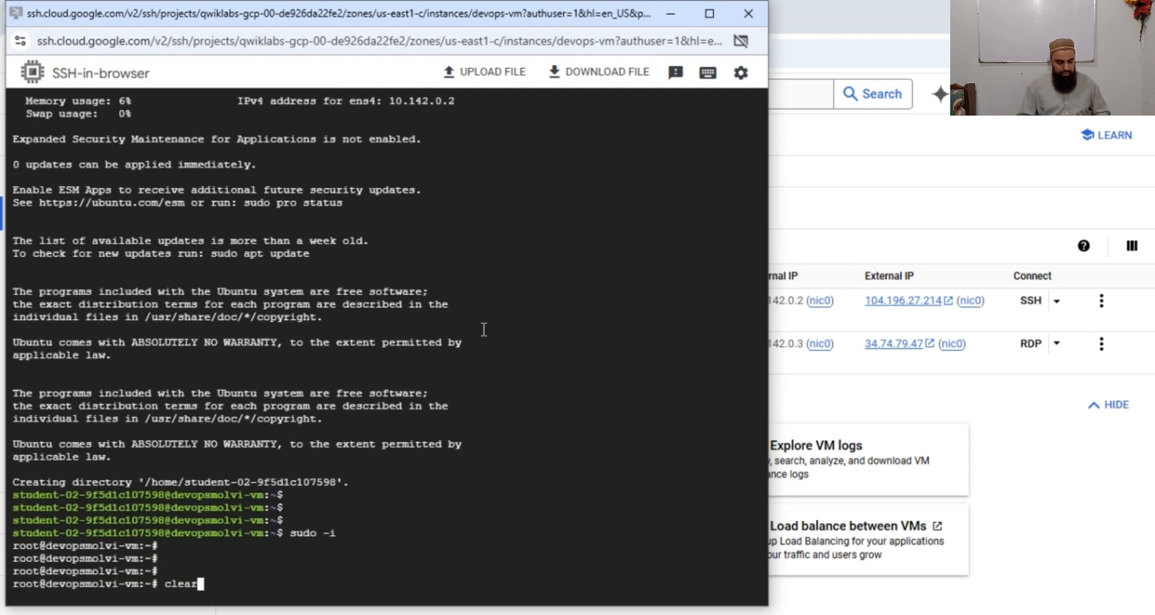
{"action": "key", "text": "Return"}
{"action": "key", "text": "Return"}
{"action": "key", "text": "Return"}
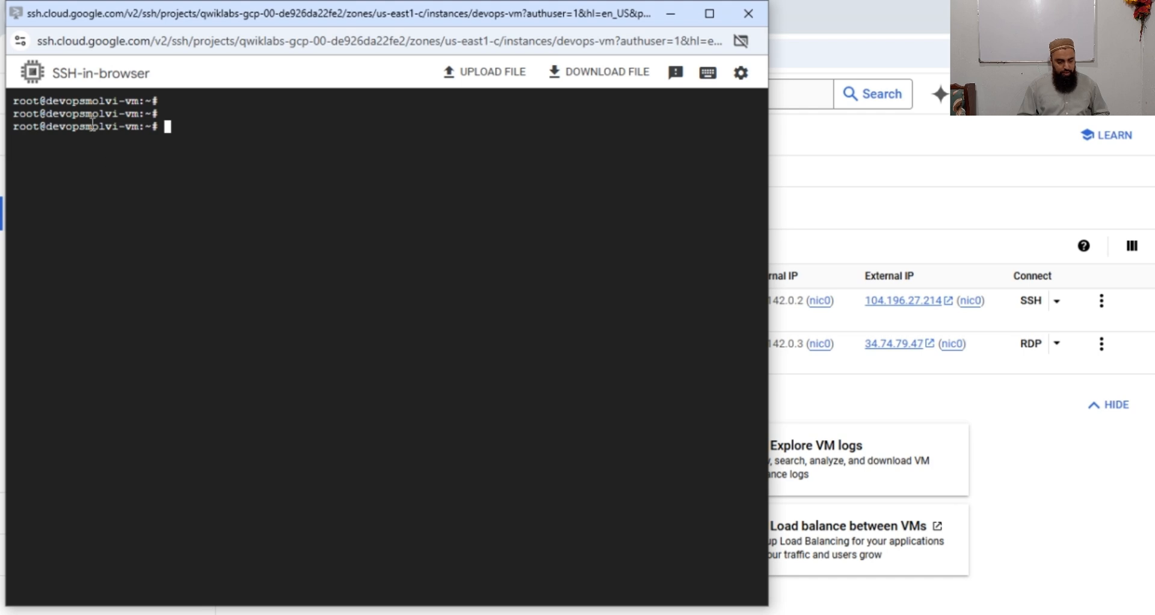
{"action": "triple_click", "coordinate": [97, 113]}
{"action": "left_click", "coordinate": [233, 231]}
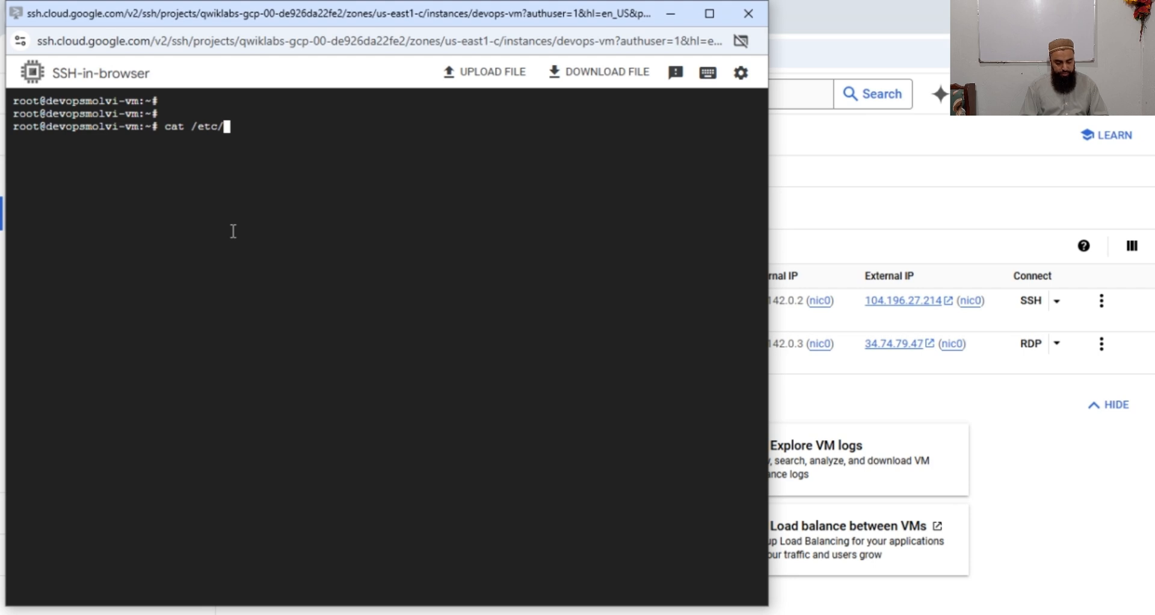
Print the operating system release with cat /etc/issue and minimize the SSH window
{"action": "type", "text": "cat /etc/issue"}
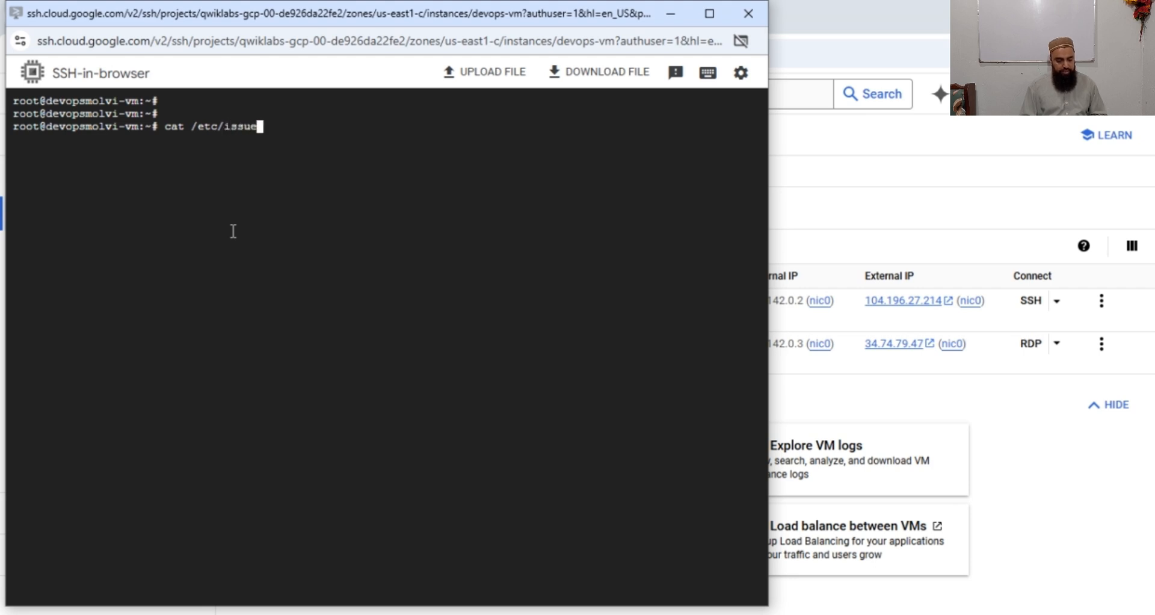
{"action": "key", "text": "Return"}
{"action": "key", "text": "Return"}
{"action": "key", "text": "Return"}
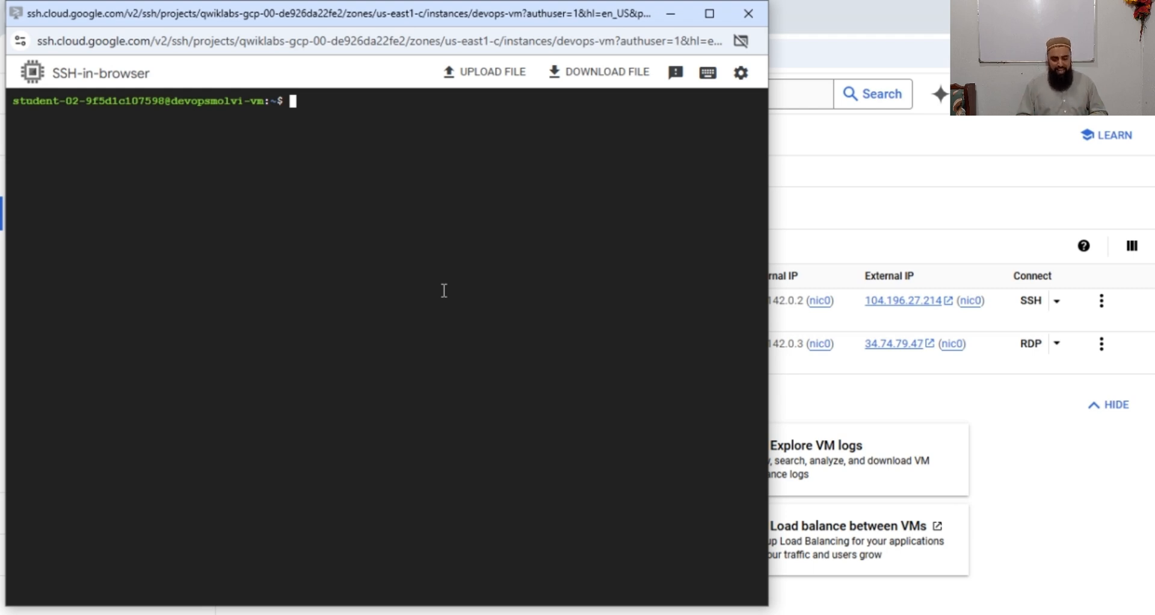
{"action": "left_click", "coordinate": [670, 10]}
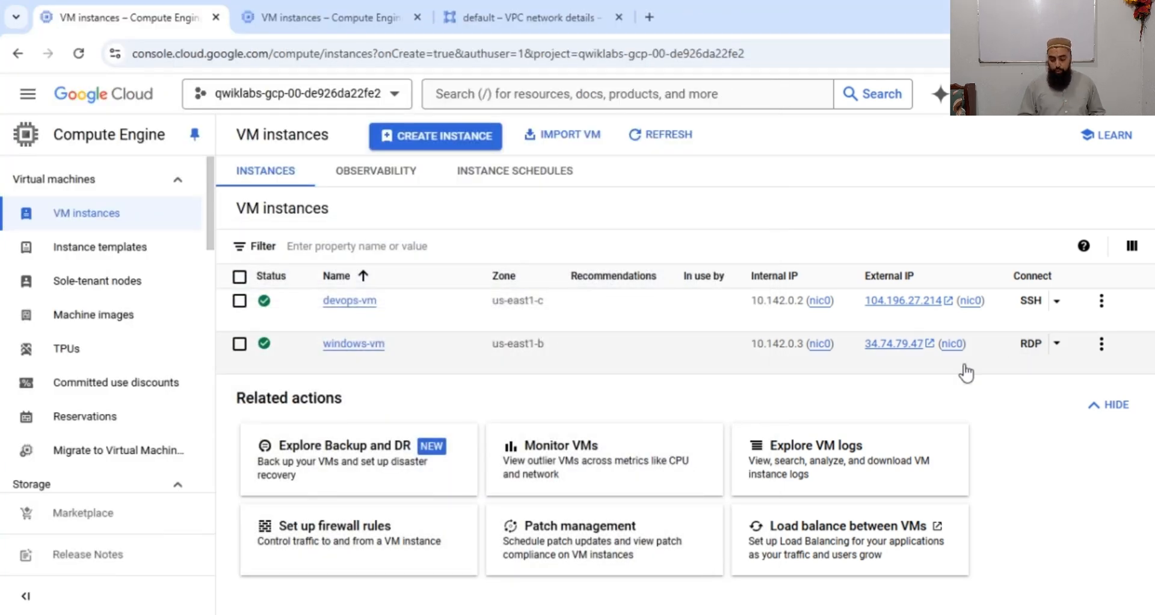
Download the RDP file for windows-vm and set a new Windows password for the suggested username
{"action": "left_click", "coordinate": [1038, 358]}
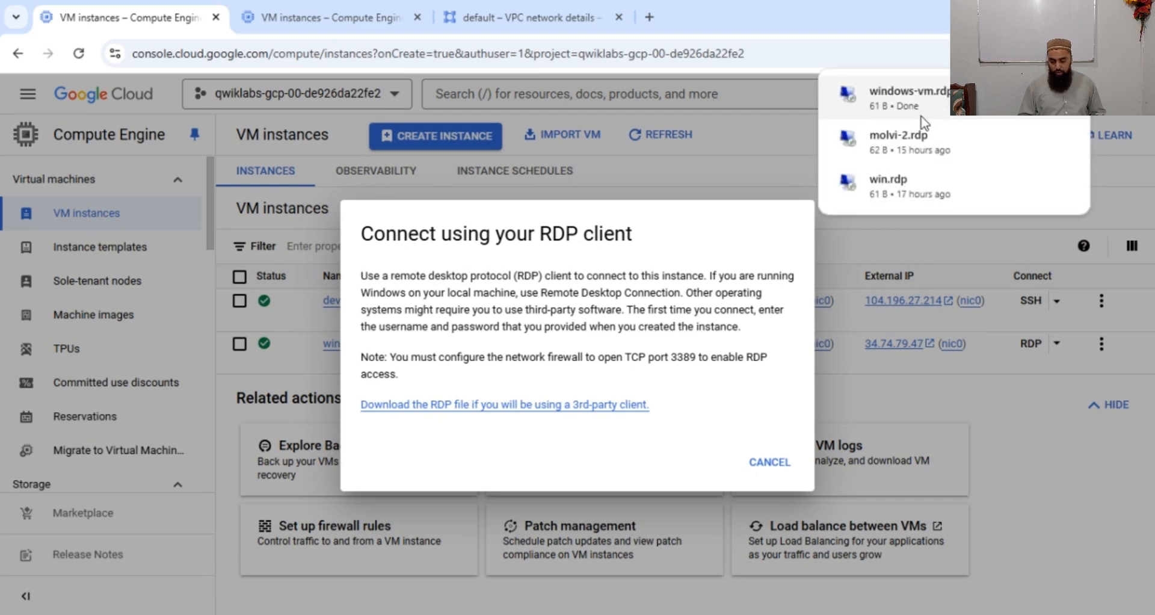
{"action": "left_click", "coordinate": [963, 409]}
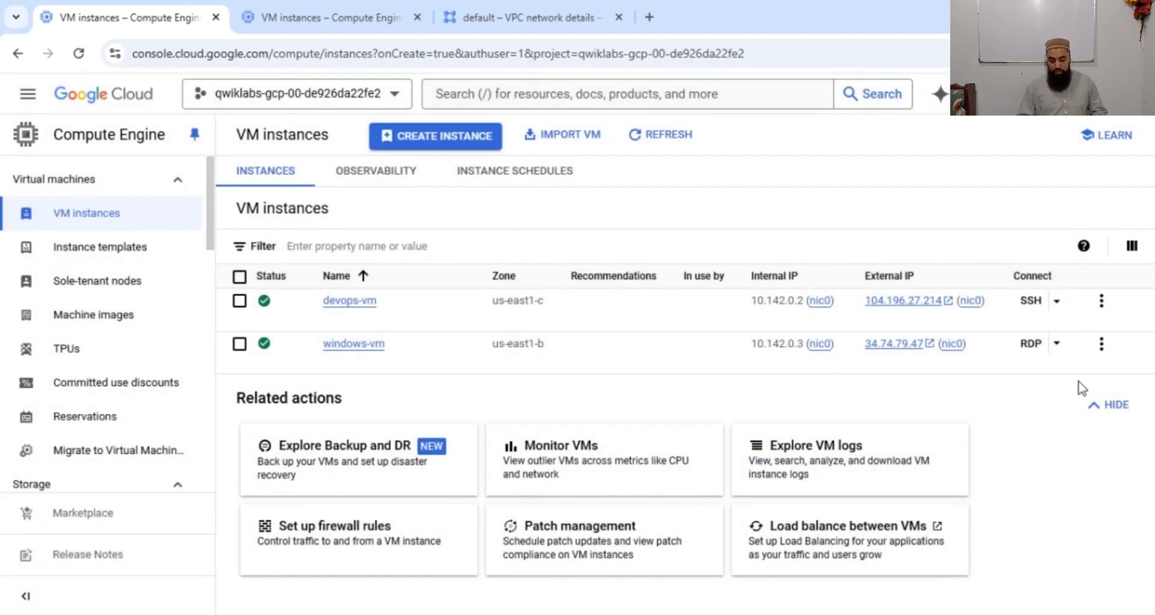
{"action": "left_click", "coordinate": [1056, 343]}
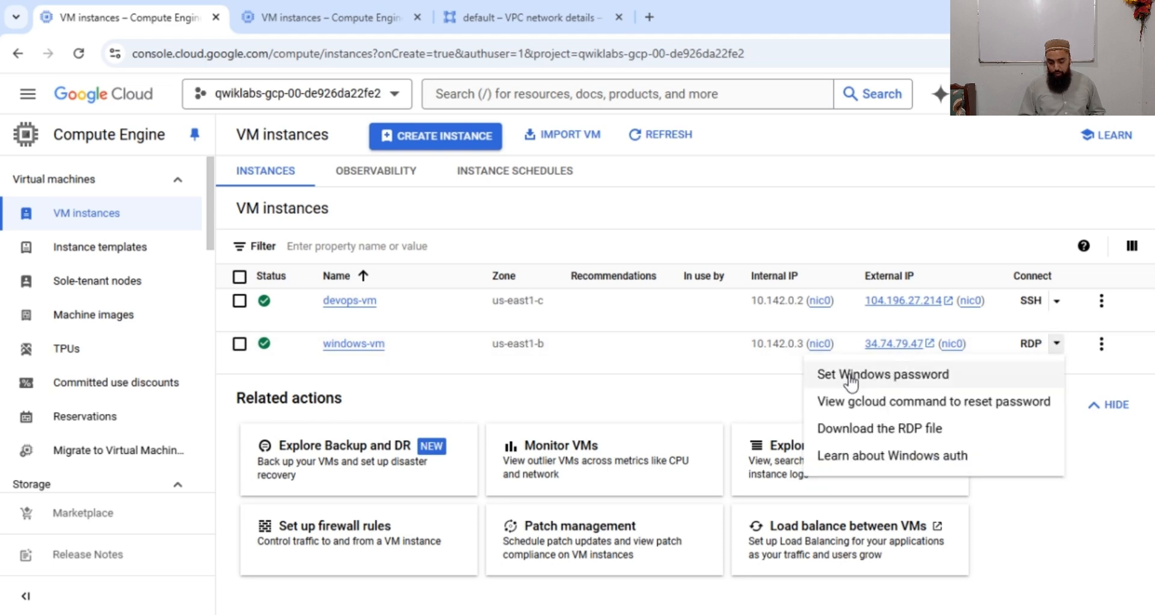
{"action": "left_click", "coordinate": [765, 400]}
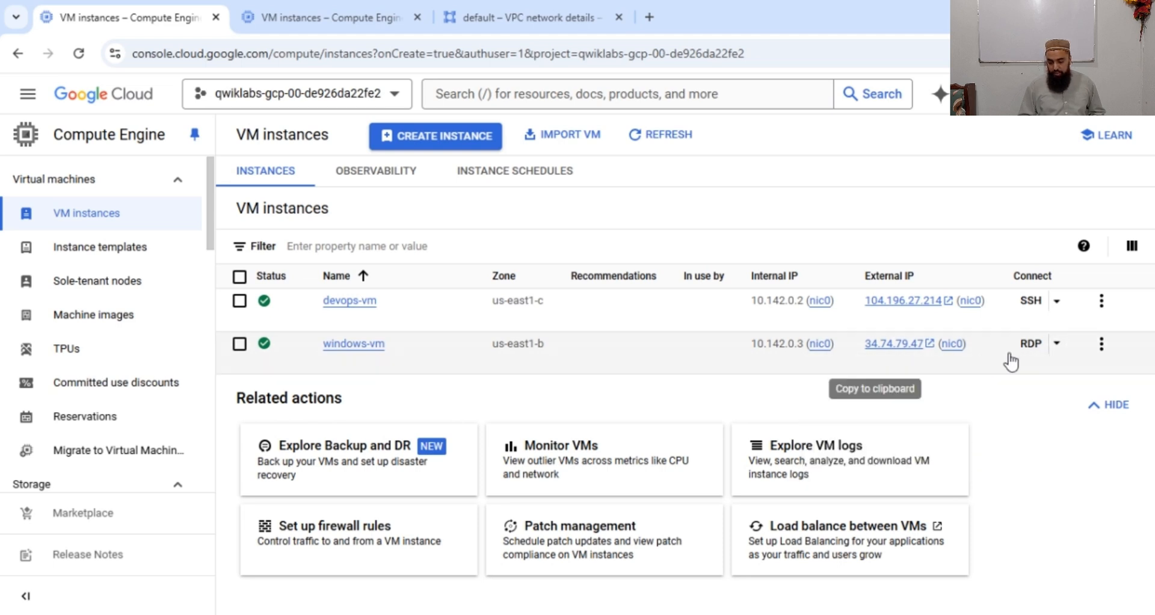
{"action": "left_click", "coordinate": [1056, 345]}
{"action": "left_click", "coordinate": [900, 376]}
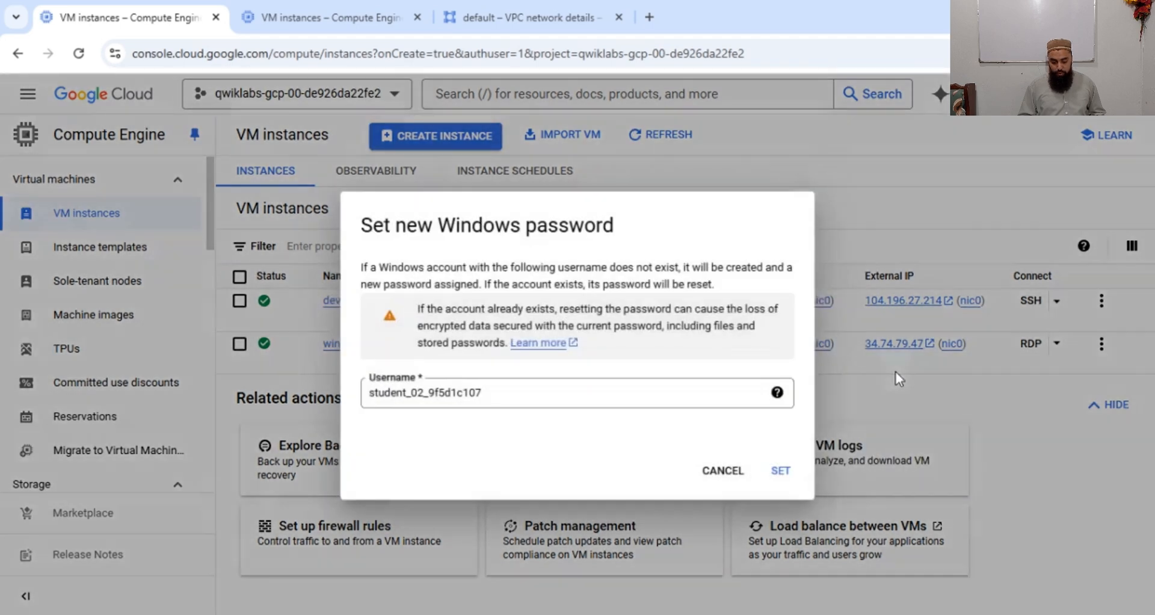
{"action": "left_click", "coordinate": [781, 471]}
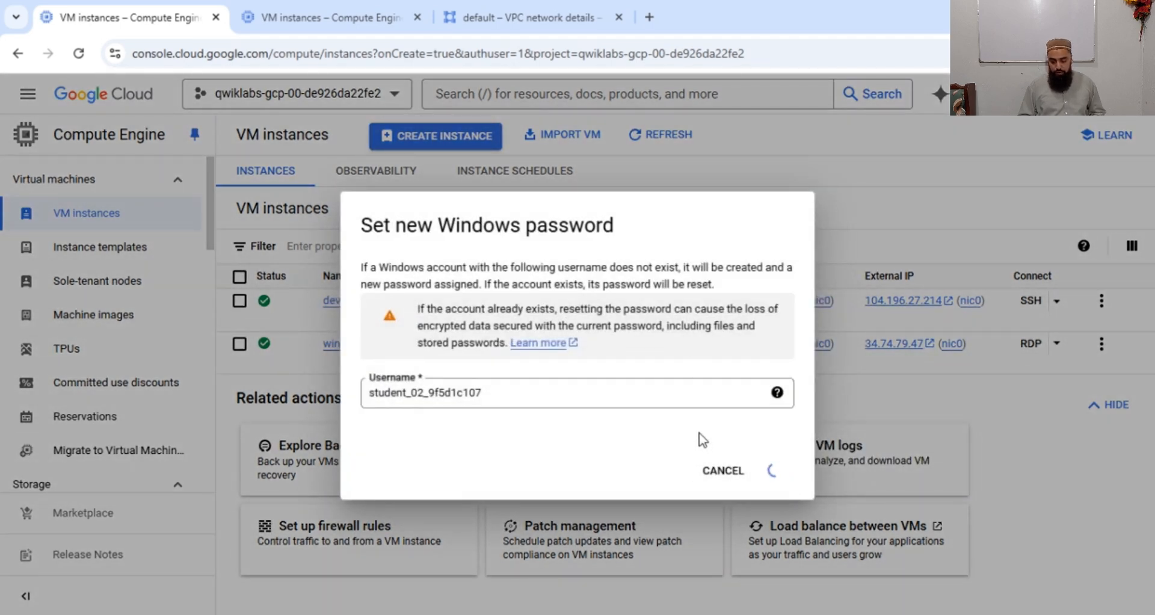
Open the downloaded windows-vm.rdp file and accept connecting despite the unknown publisher
{"action": "left_click", "coordinate": [1073, 54]}
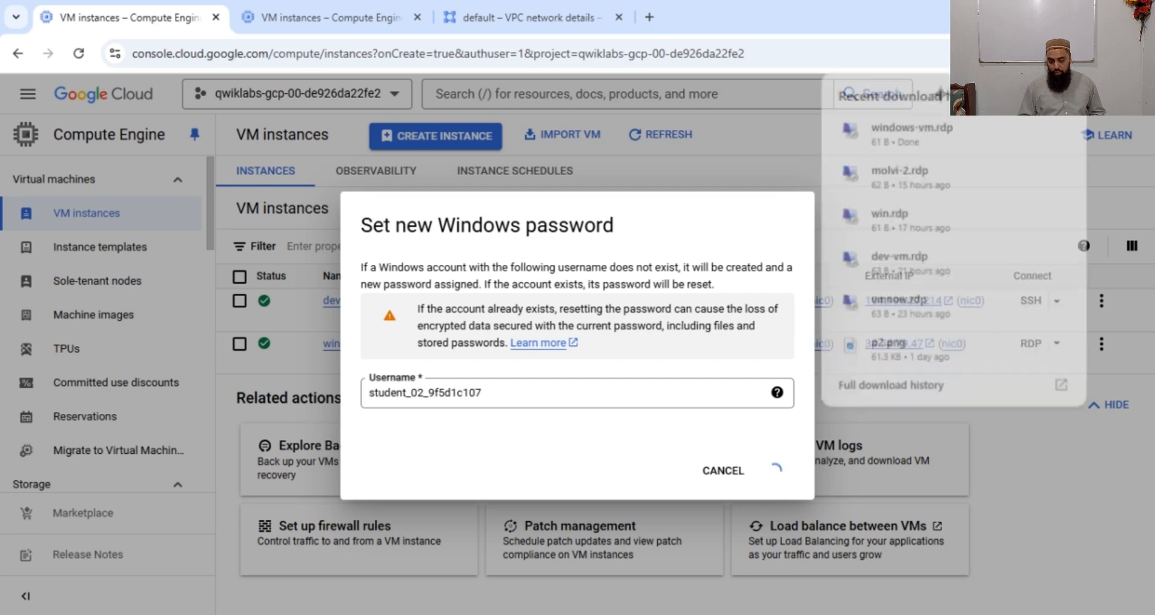
{"action": "left_click", "coordinate": [882, 143]}
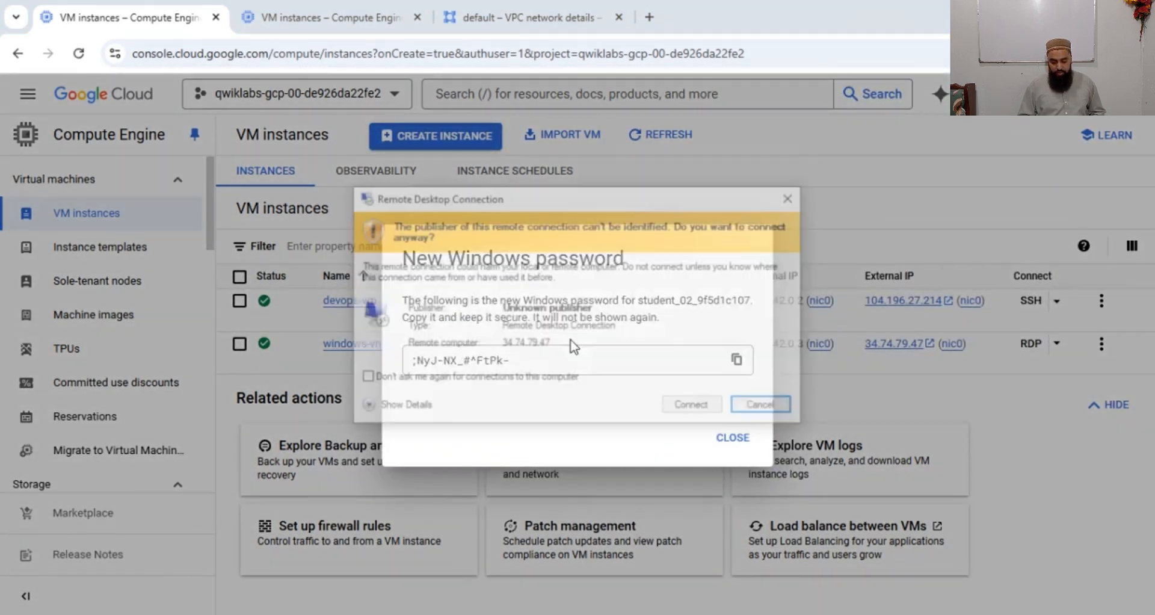
{"action": "left_click", "coordinate": [687, 410]}
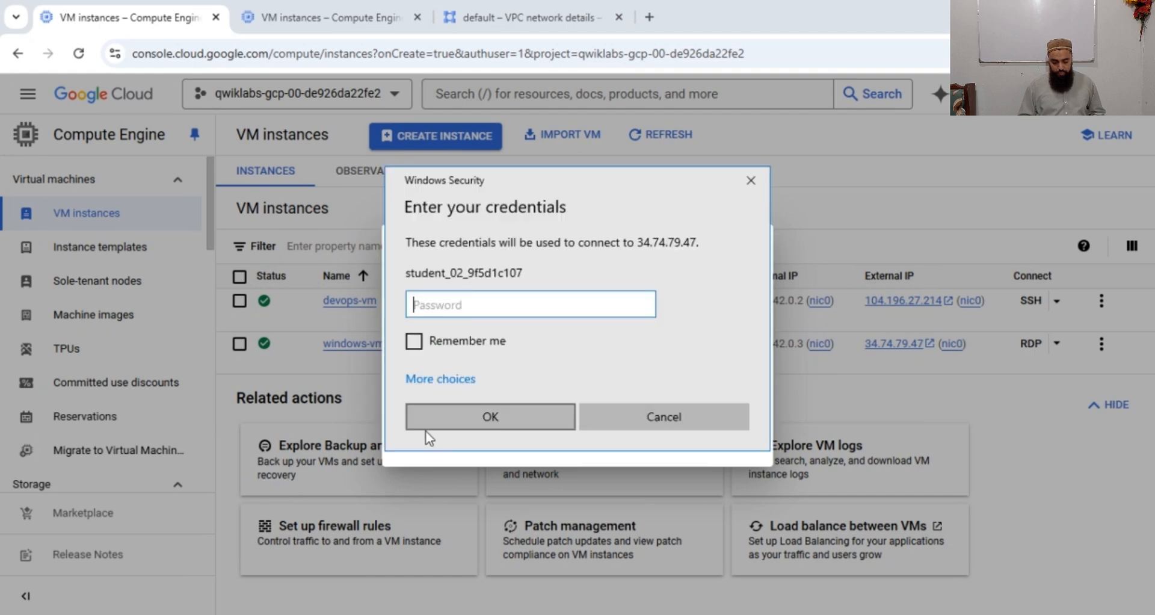
Copy the generated Windows password into the remote desktop credentials and accept the certificate to sign in to windows-vm
{"action": "left_click", "coordinate": [404, 462]}
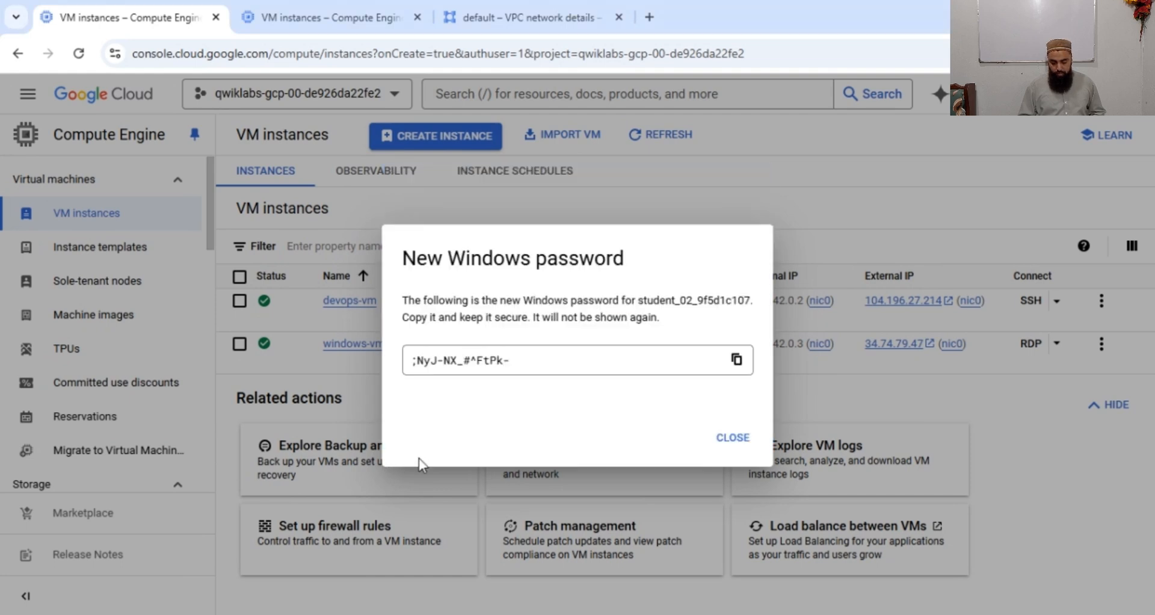
{"action": "left_click", "coordinate": [734, 359]}
{"action": "key", "text": "alt+Tab"}
{"action": "key", "text": "ctrl+v"}
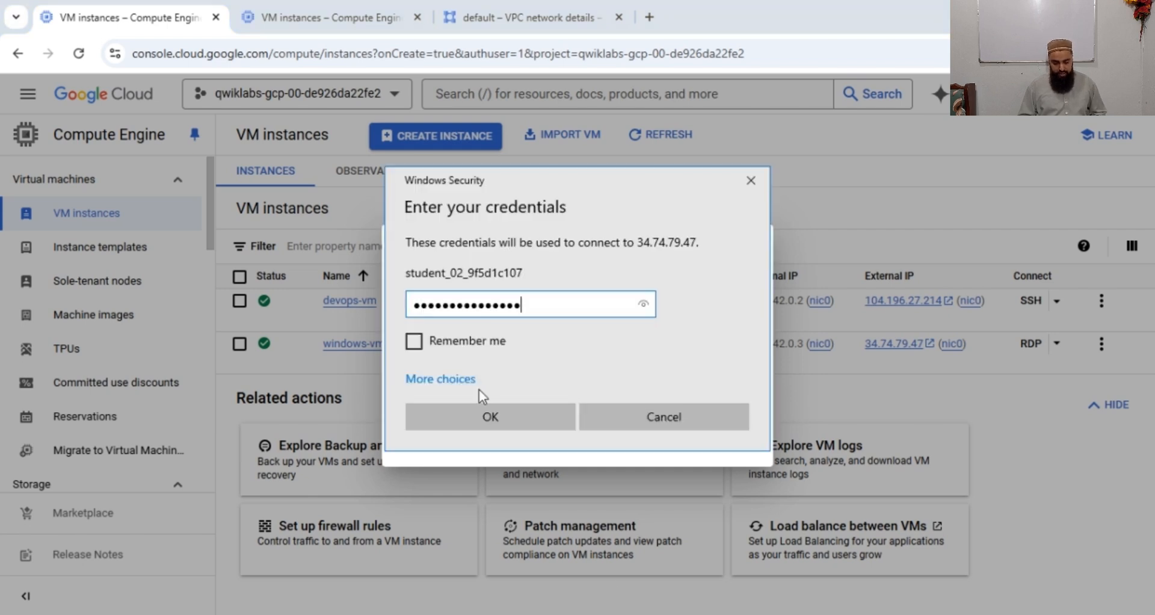
{"action": "left_click", "coordinate": [489, 416]}
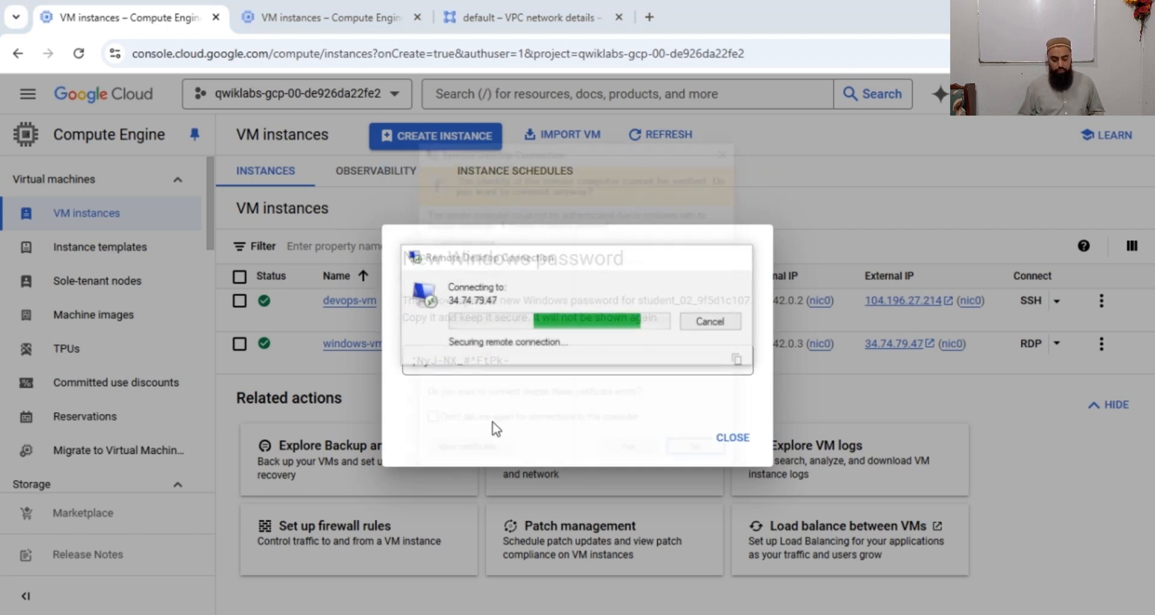
{"action": "left_click", "coordinate": [631, 453]}
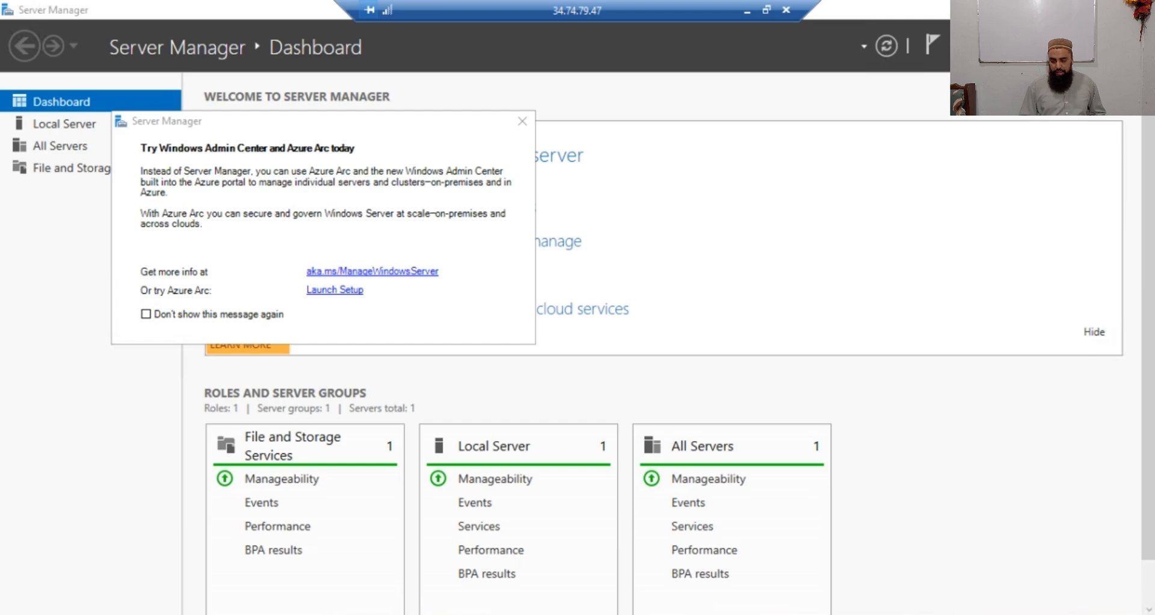
Close Server Manager on the Windows VM and minimize the remote desktop session
{"action": "left_click", "coordinate": [1136, 10]}
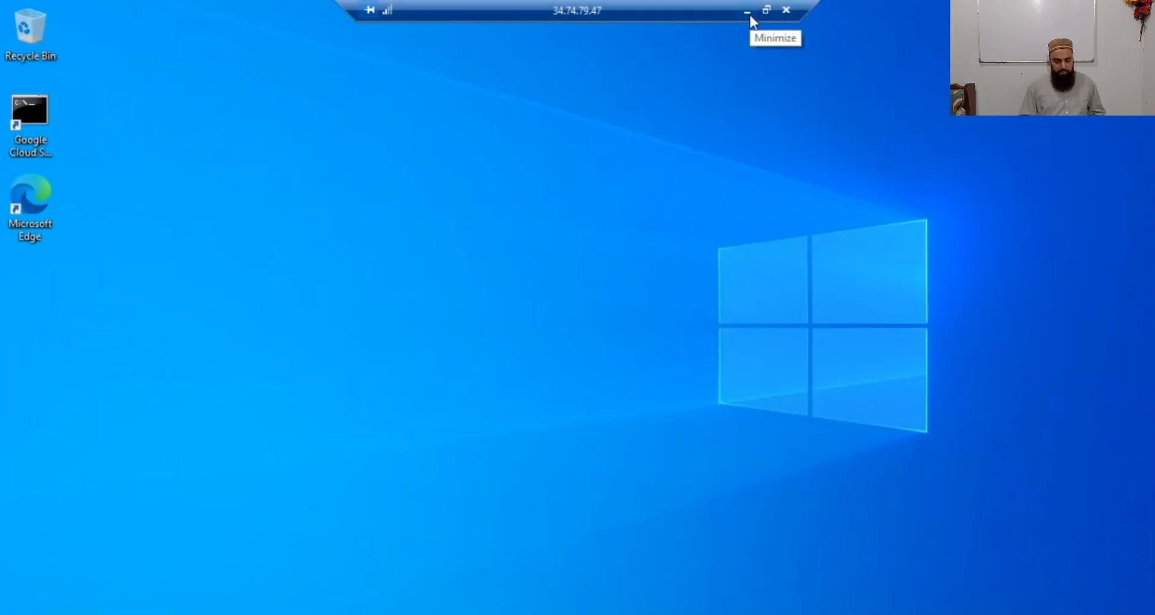
{"action": "left_click", "coordinate": [748, 12]}
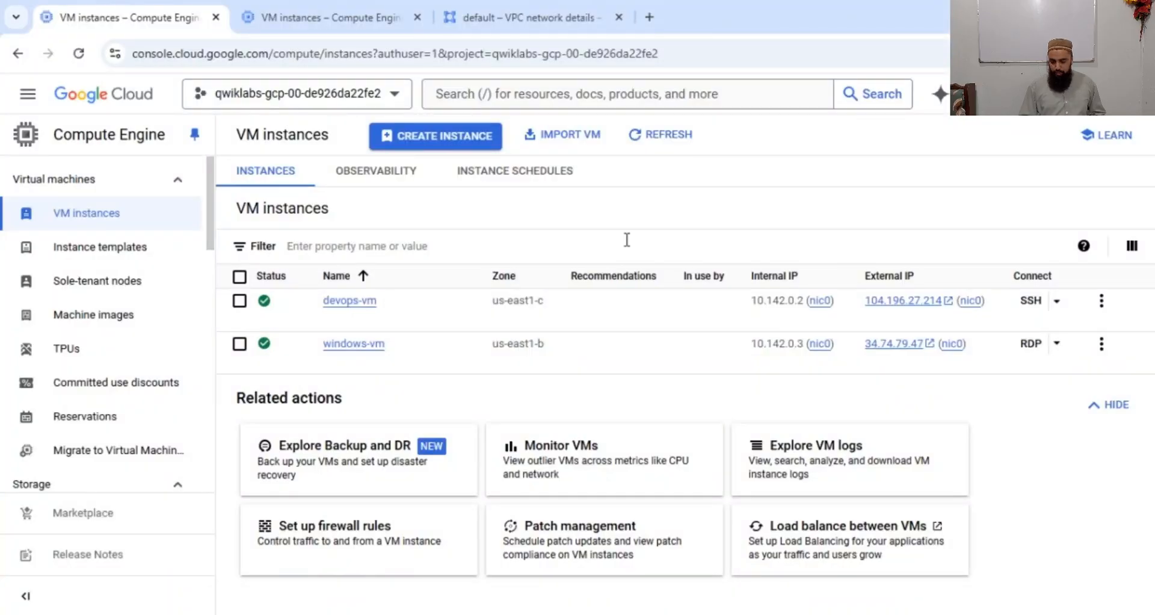
Open and authorize another SSH-in-browser session to devops-vm, leaving its window minimized
{"action": "left_click", "coordinate": [1031, 301]}
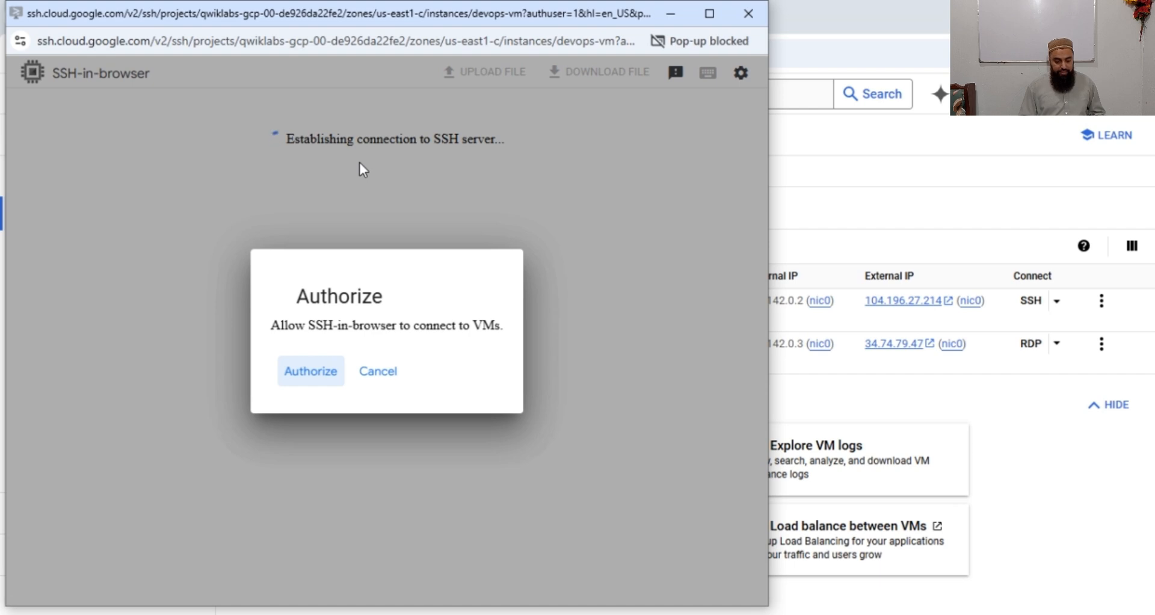
{"action": "left_click", "coordinate": [309, 370]}
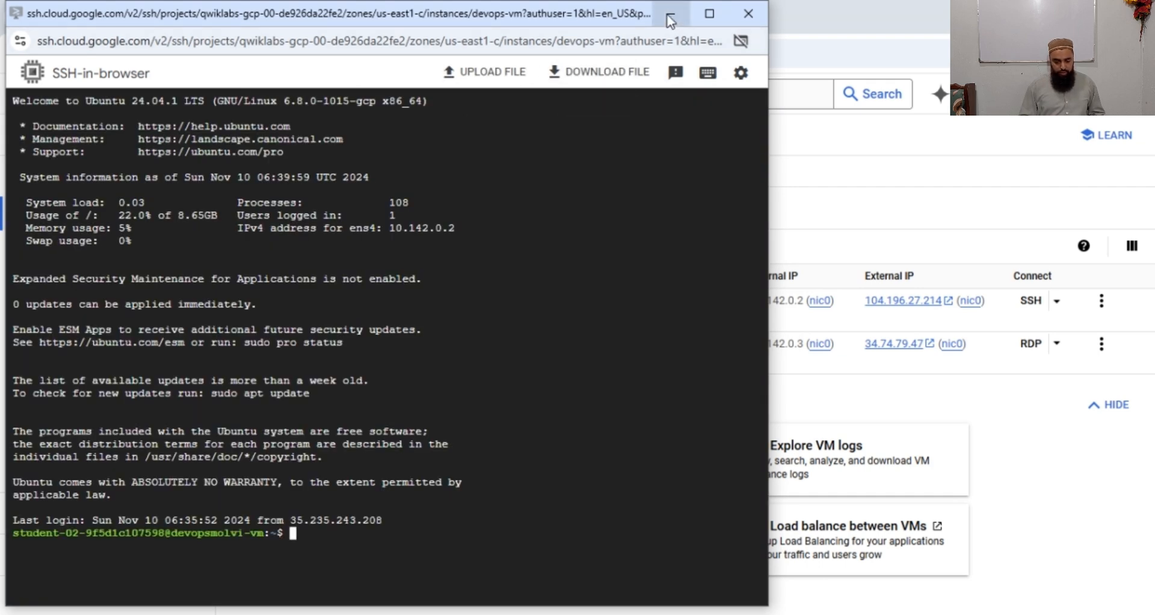
{"action": "left_click", "coordinate": [670, 21]}
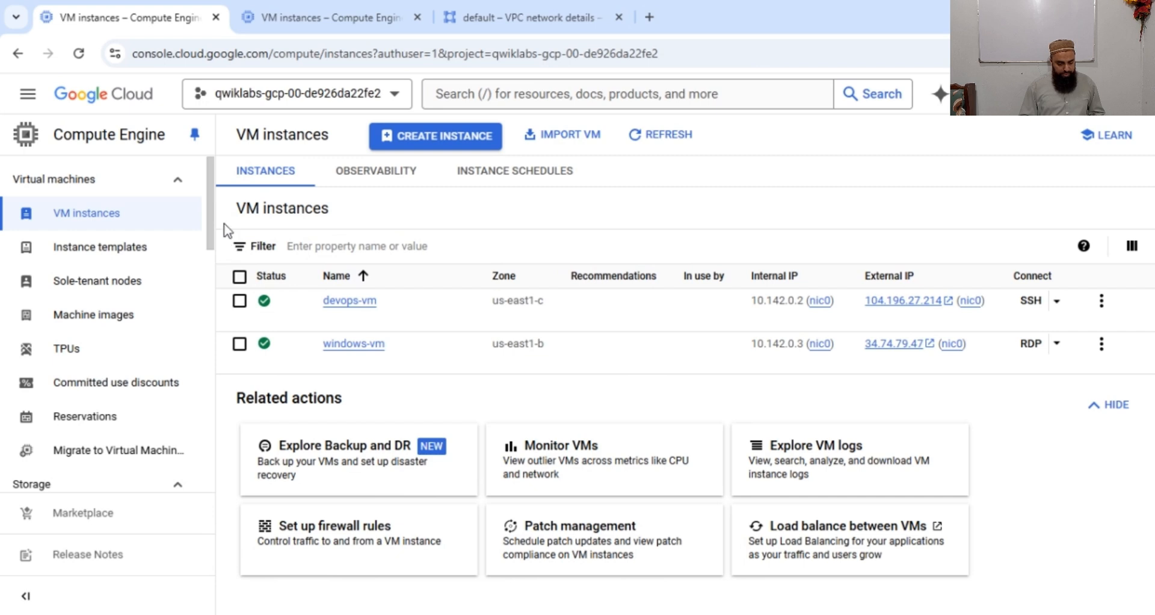
Examine the project's Compute Engine metadata and the full stored SSH key, and return to the VM instances list
{"action": "left_click_drag", "start_coordinate": [209, 235], "coordinate": [201, 482]}
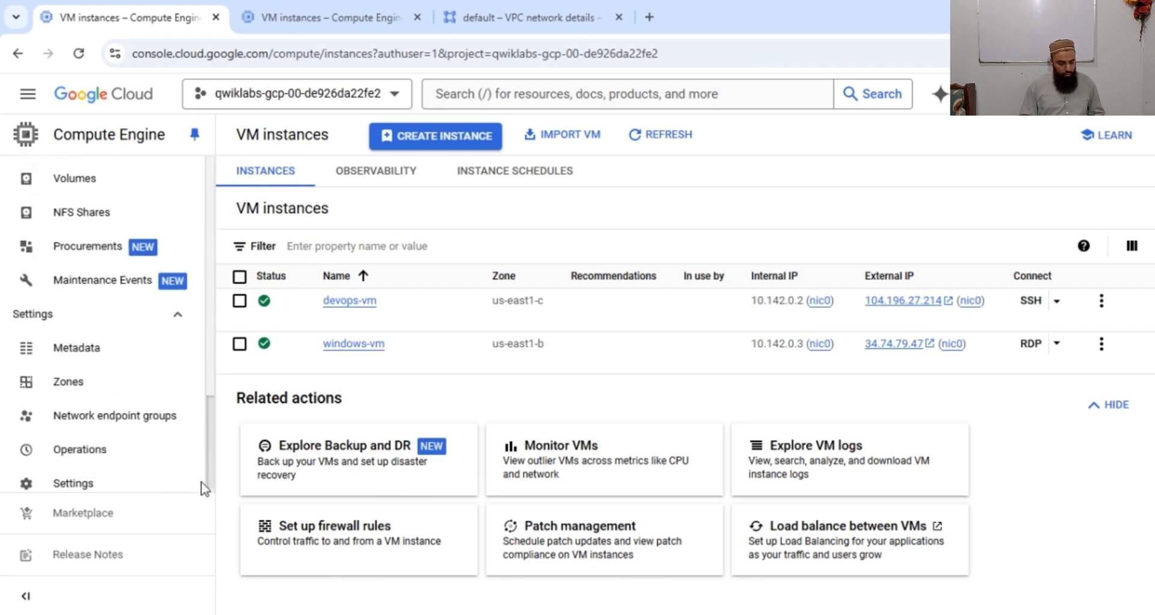
{"action": "left_click", "coordinate": [80, 349]}
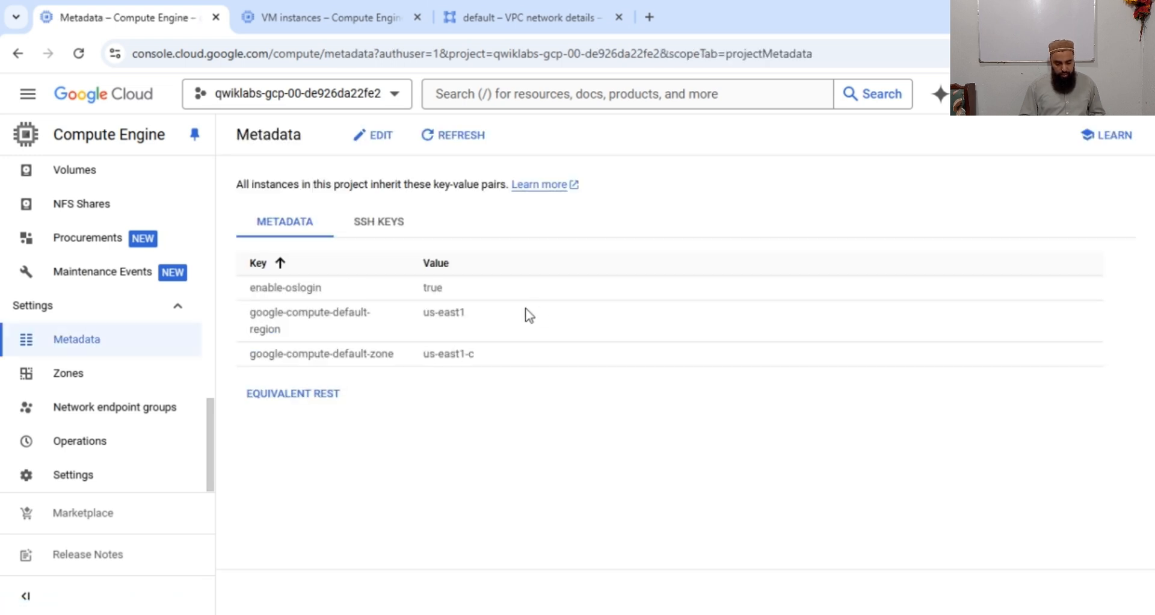
{"action": "left_click", "coordinate": [379, 226]}
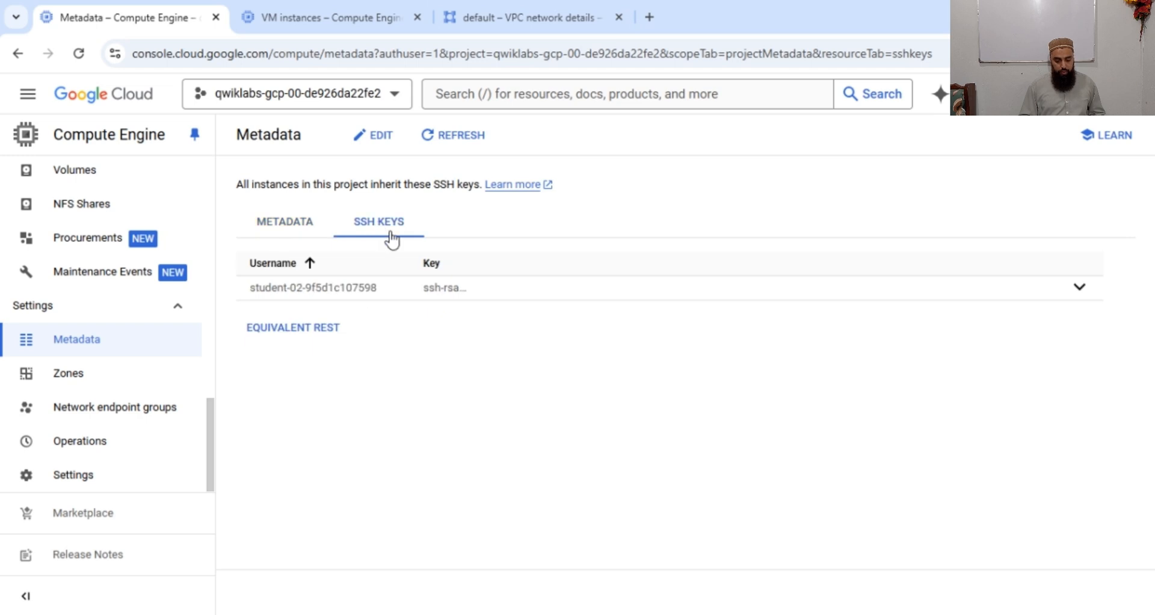
{"action": "left_click", "coordinate": [1079, 289]}
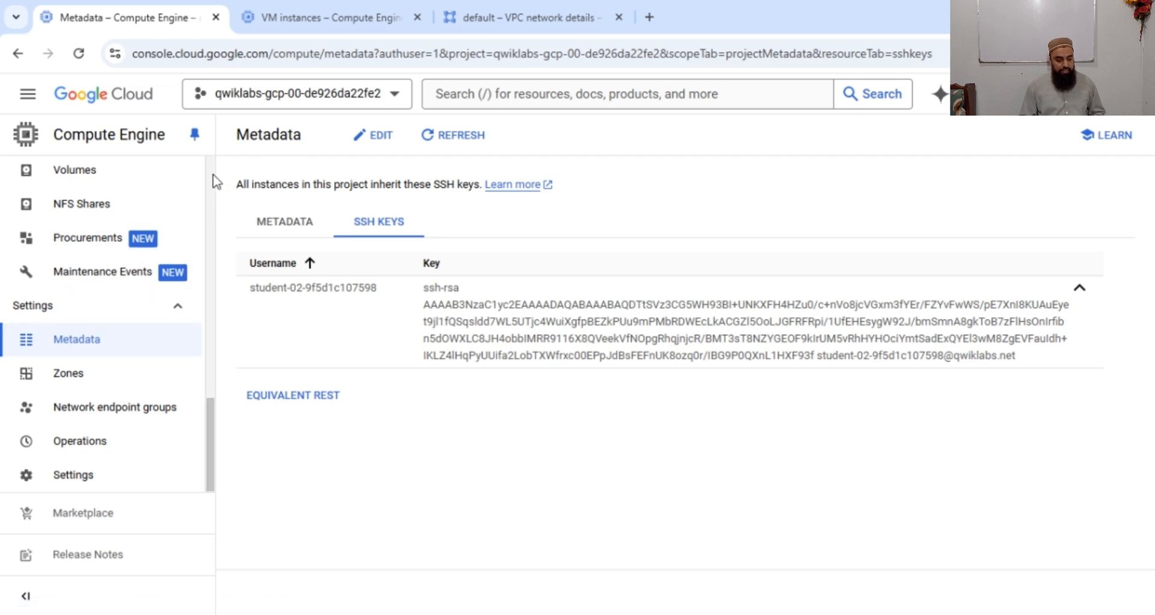
{"action": "scroll", "coordinate": [212, 181], "scroll_direction": "up", "scroll_amount": 10}
{"action": "scroll", "coordinate": [214, 178], "scroll_direction": "up", "scroll_amount": 5}
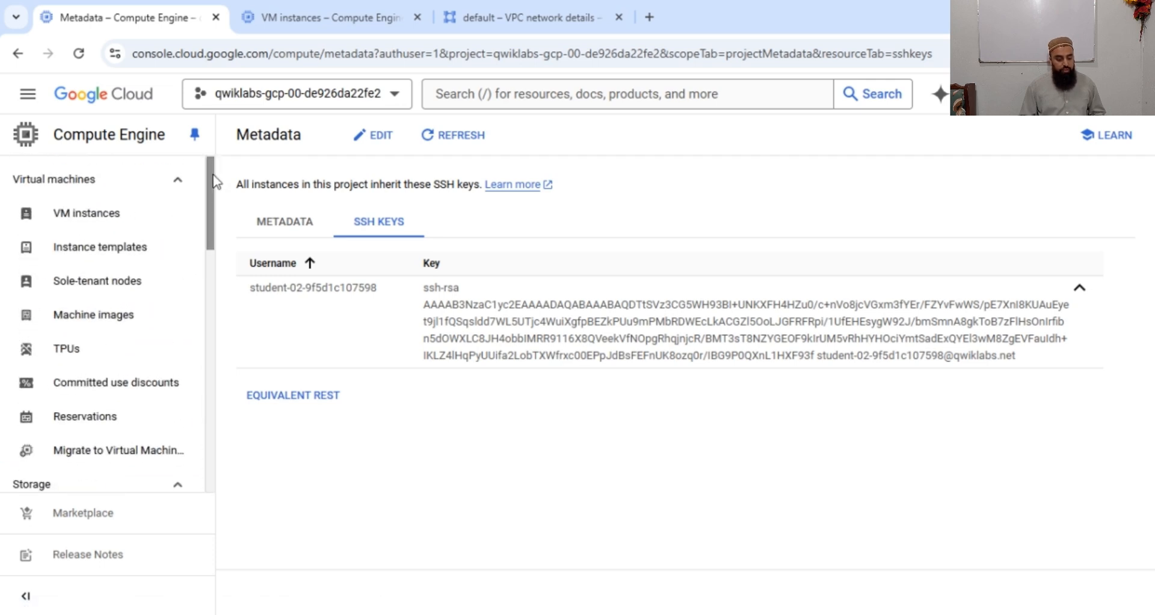
{"action": "left_click", "coordinate": [65, 213]}
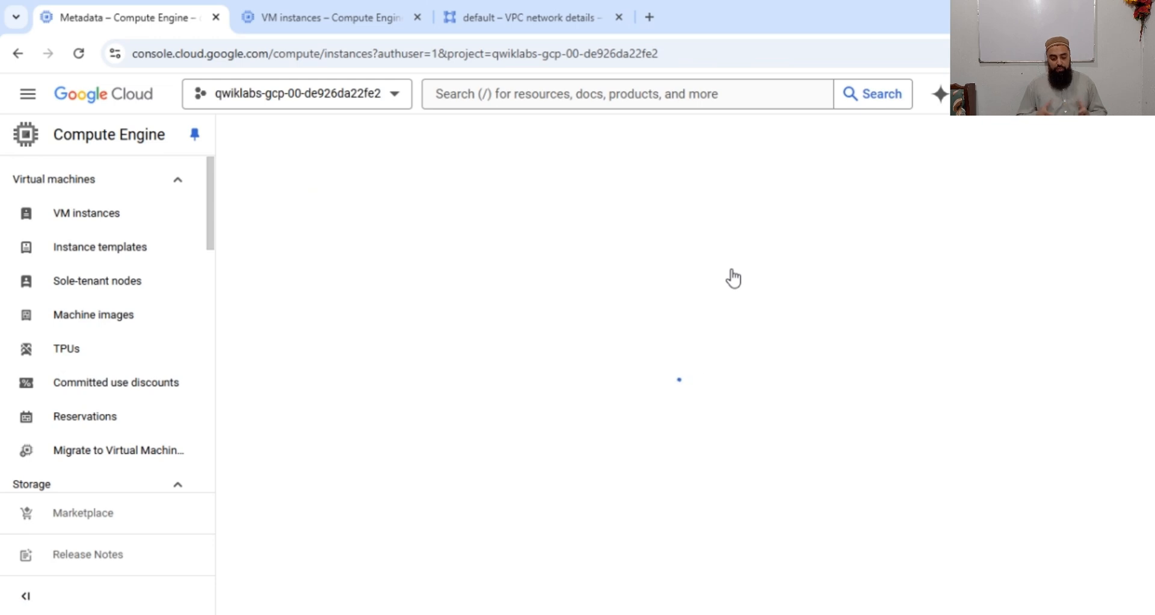